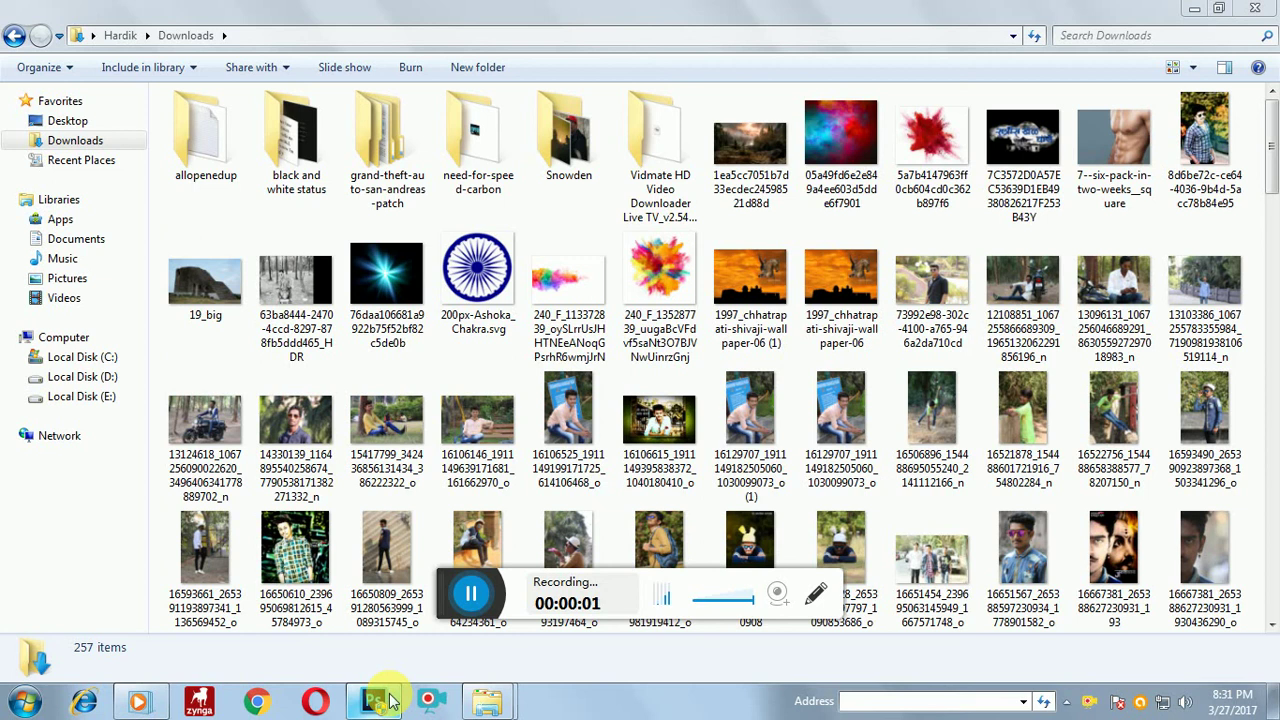
Launch Photoshop, dismiss the Nik panel, and open WhatsApp Image 2017-03-27 at 8.30.44 PM from Downloads.
click(378, 702)
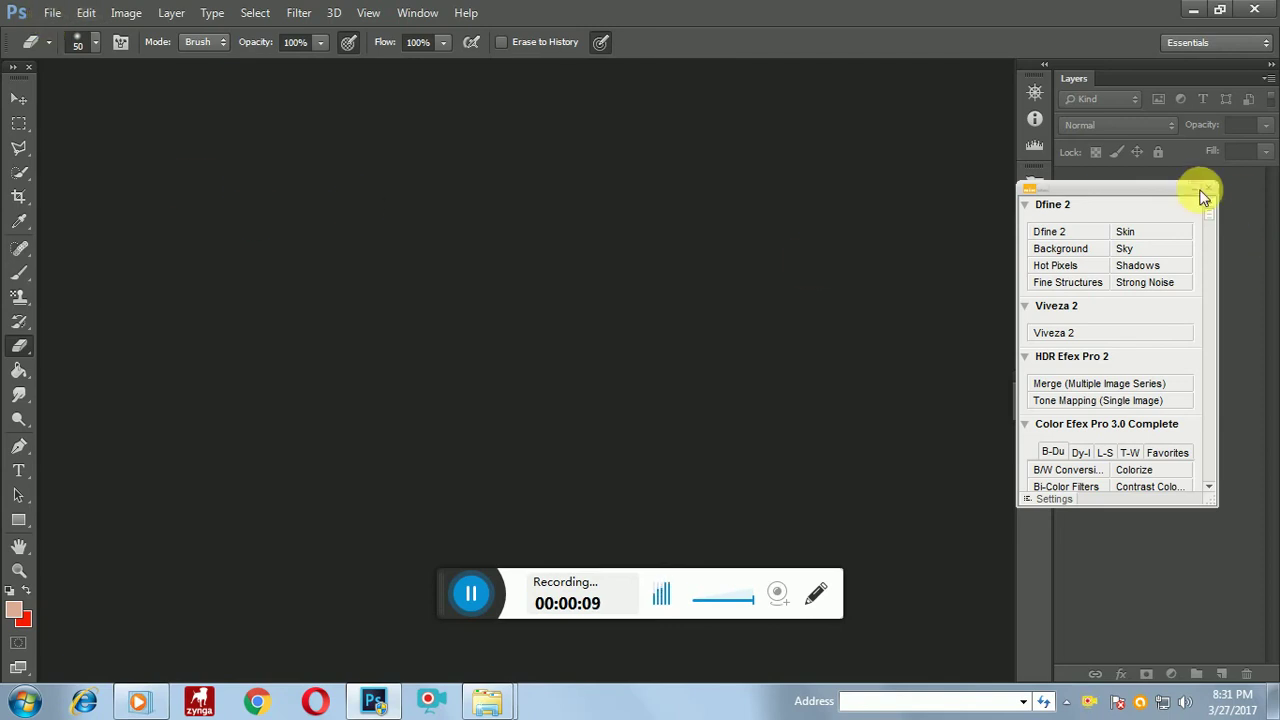
click(1207, 189)
click(58, 13)
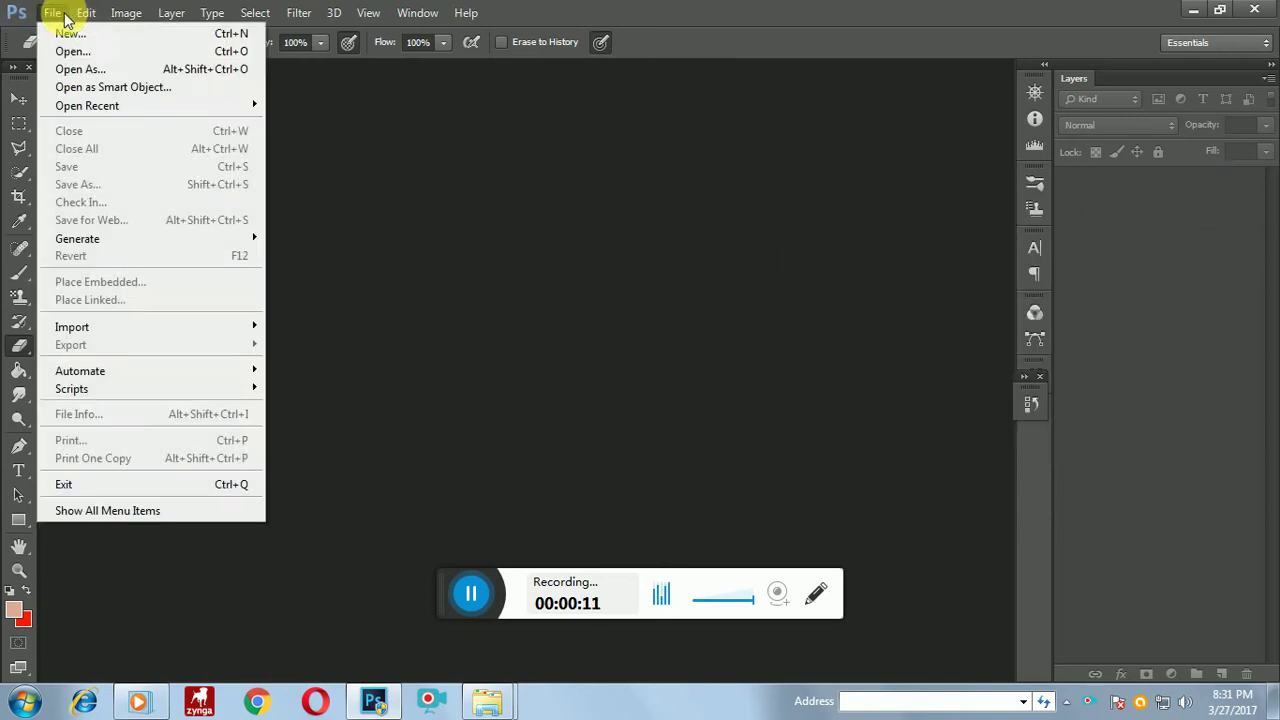
click(80, 52)
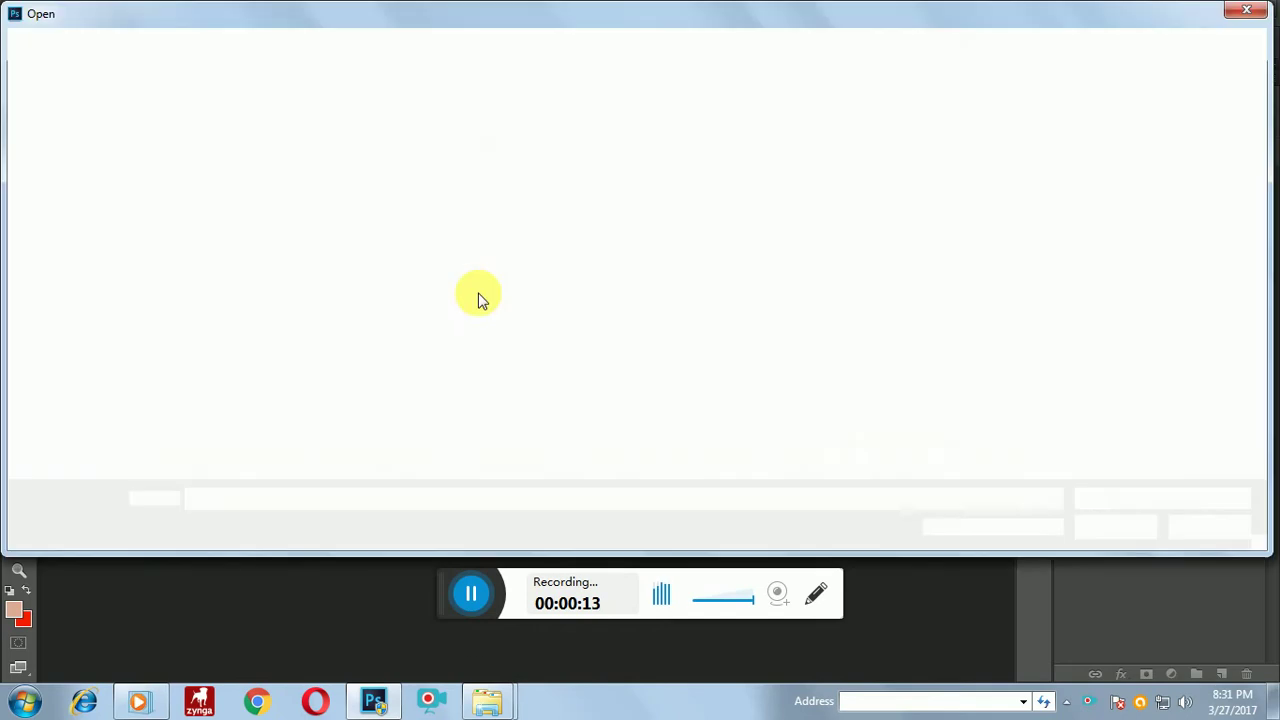
drag(1258, 130, 1268, 464)
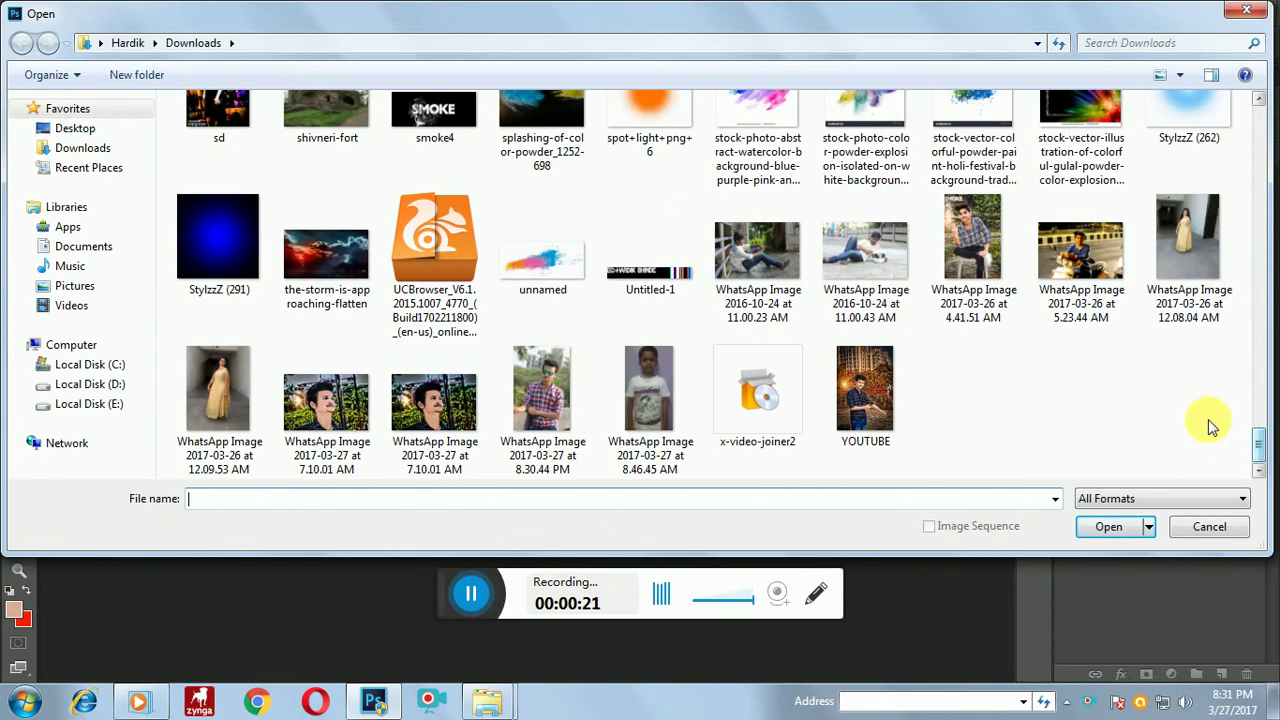
click(540, 430)
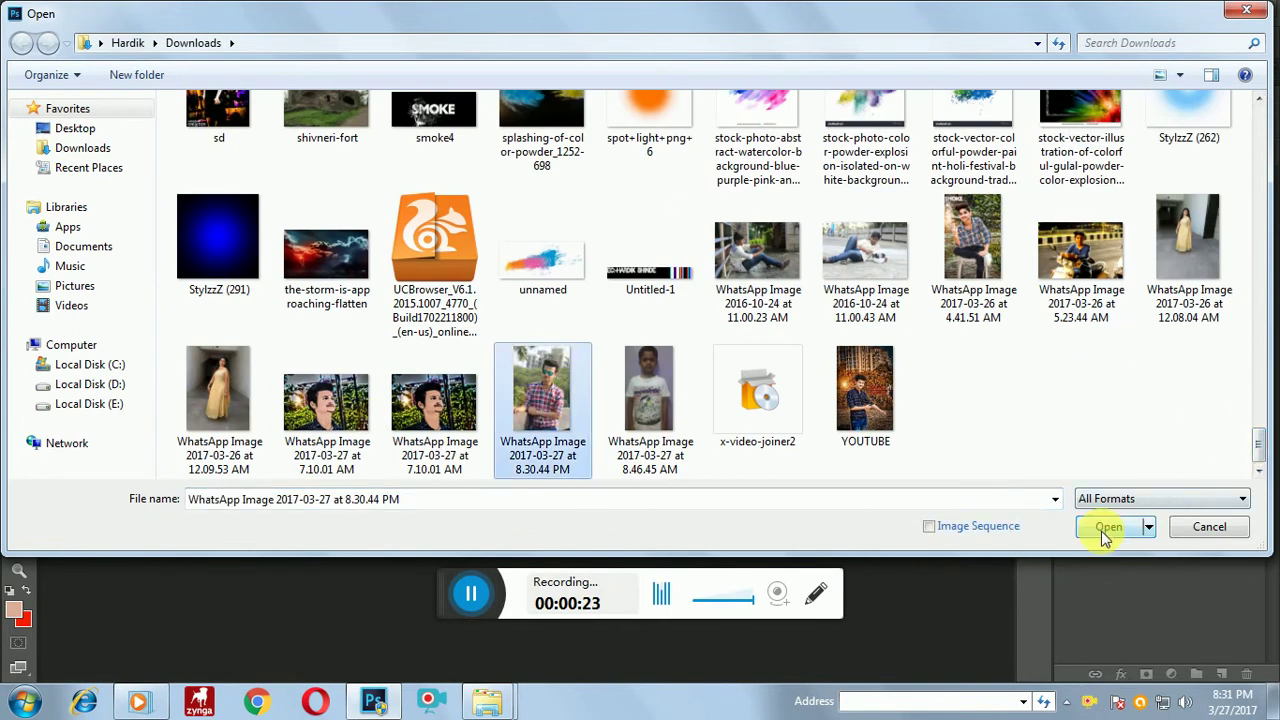
click(1100, 528)
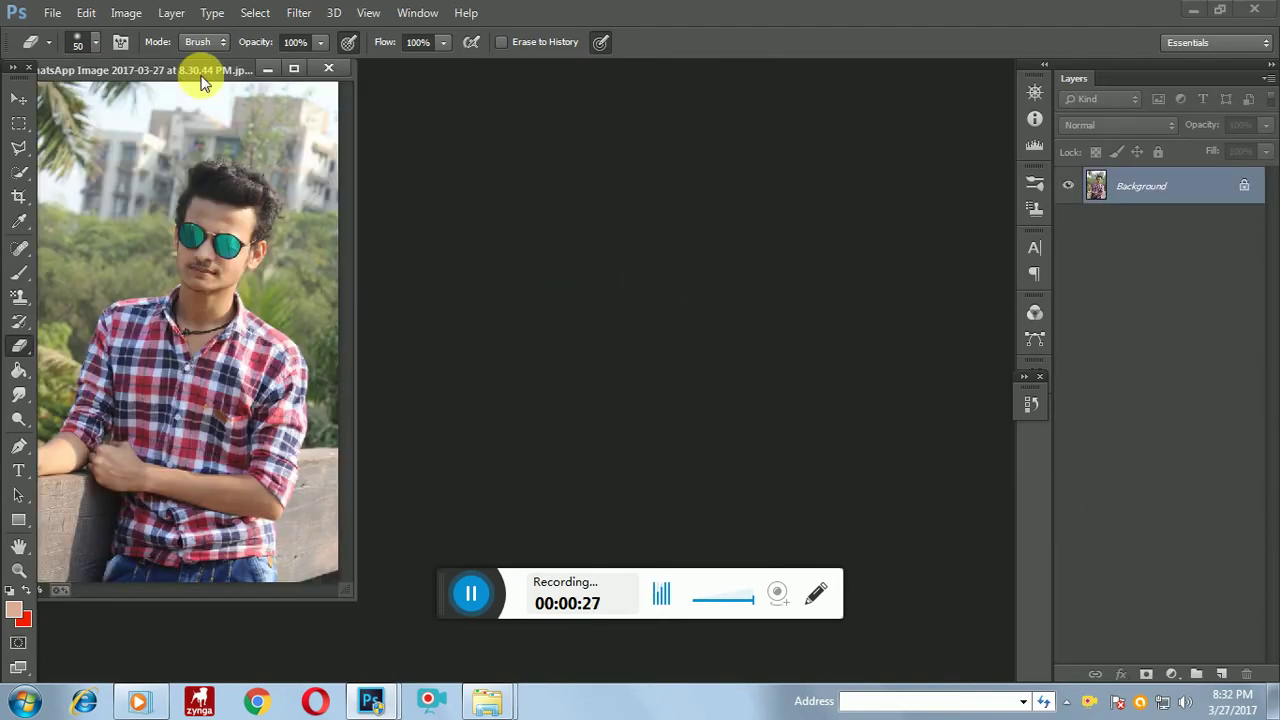
Dock the portrait as a workspace tab and start Filter > Camera Raw Filter.
drag(201, 82, 549, 84)
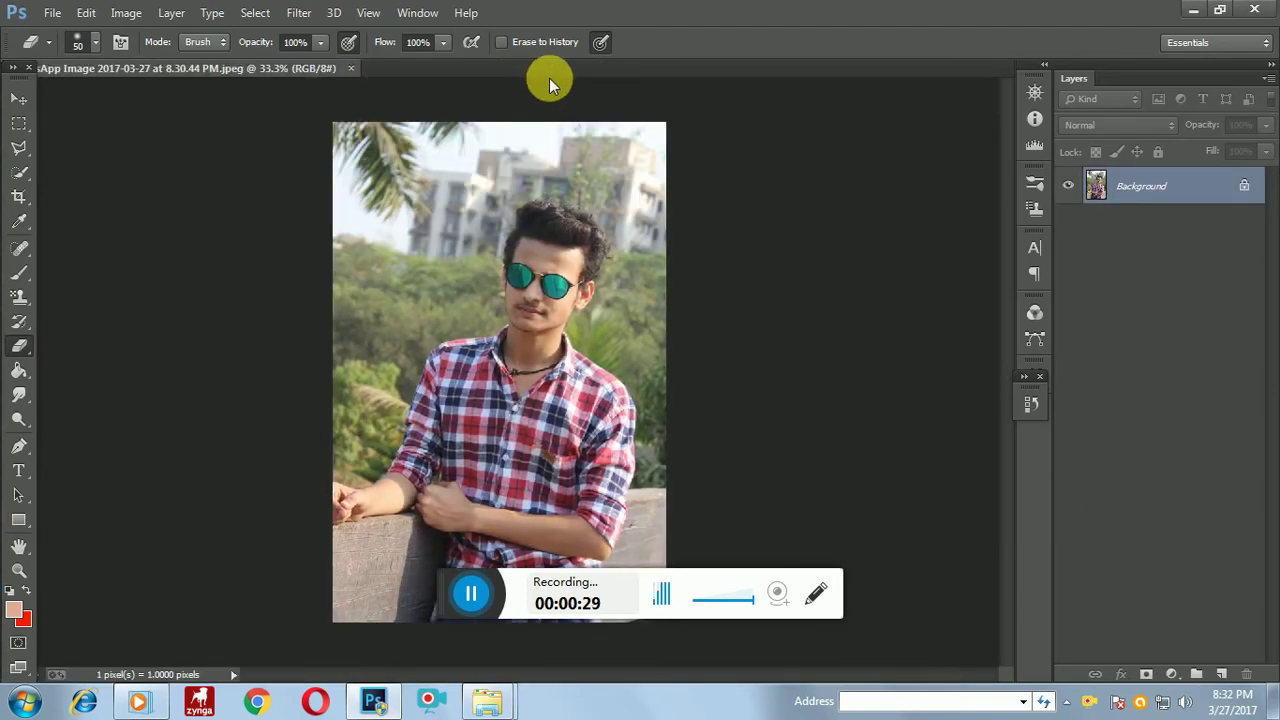
scroll(550, 80, up, 2)
scroll(550, 80, up, 1)
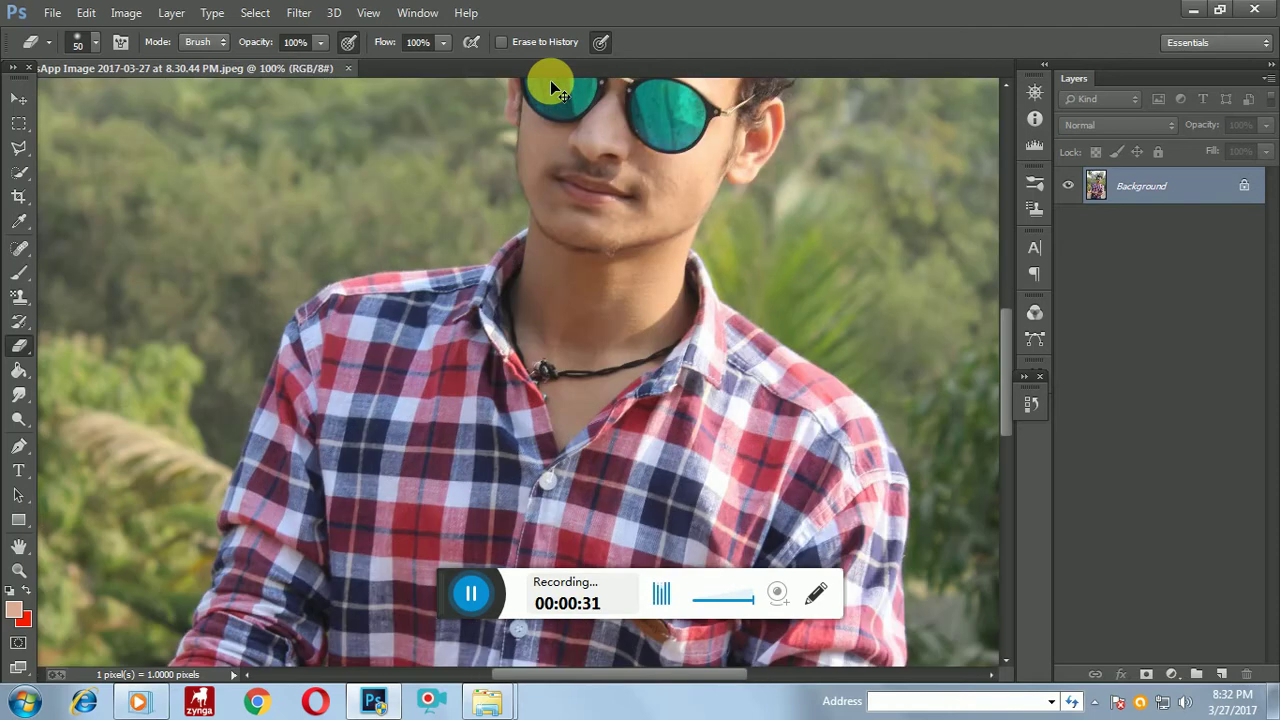
scroll(550, 80, down, 2)
scroll(556, 88, down, 1)
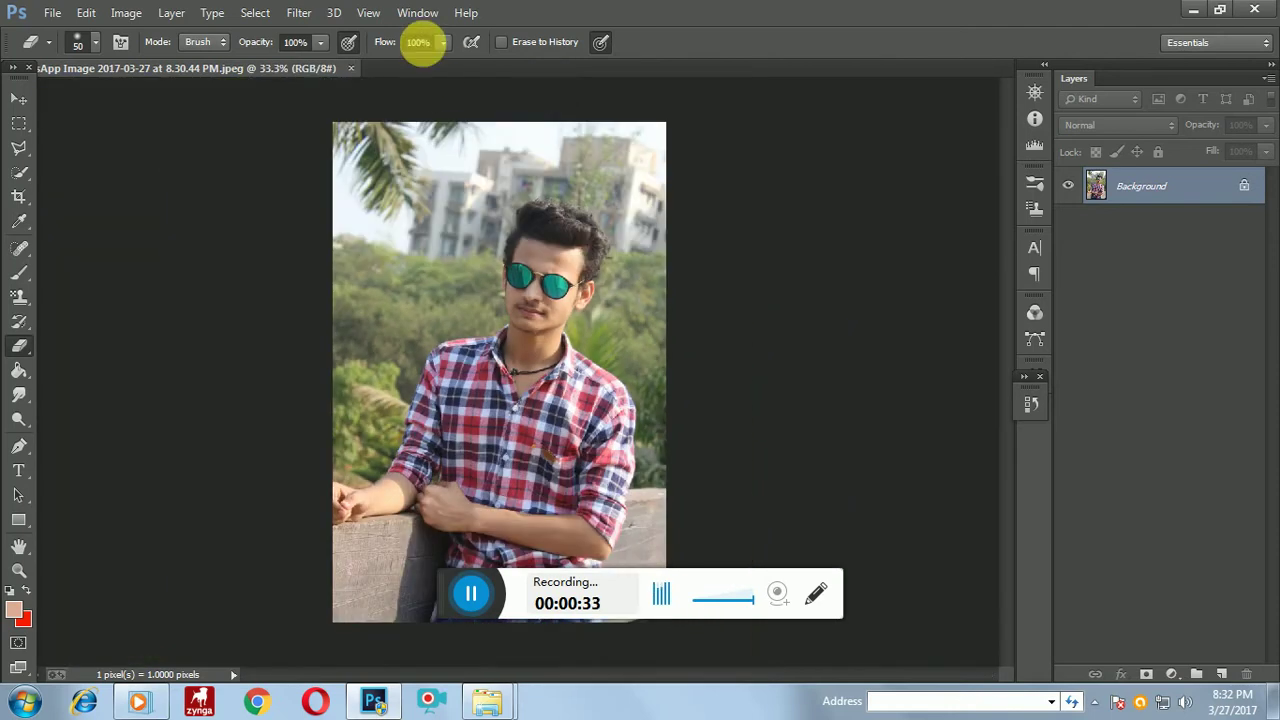
click(300, 13)
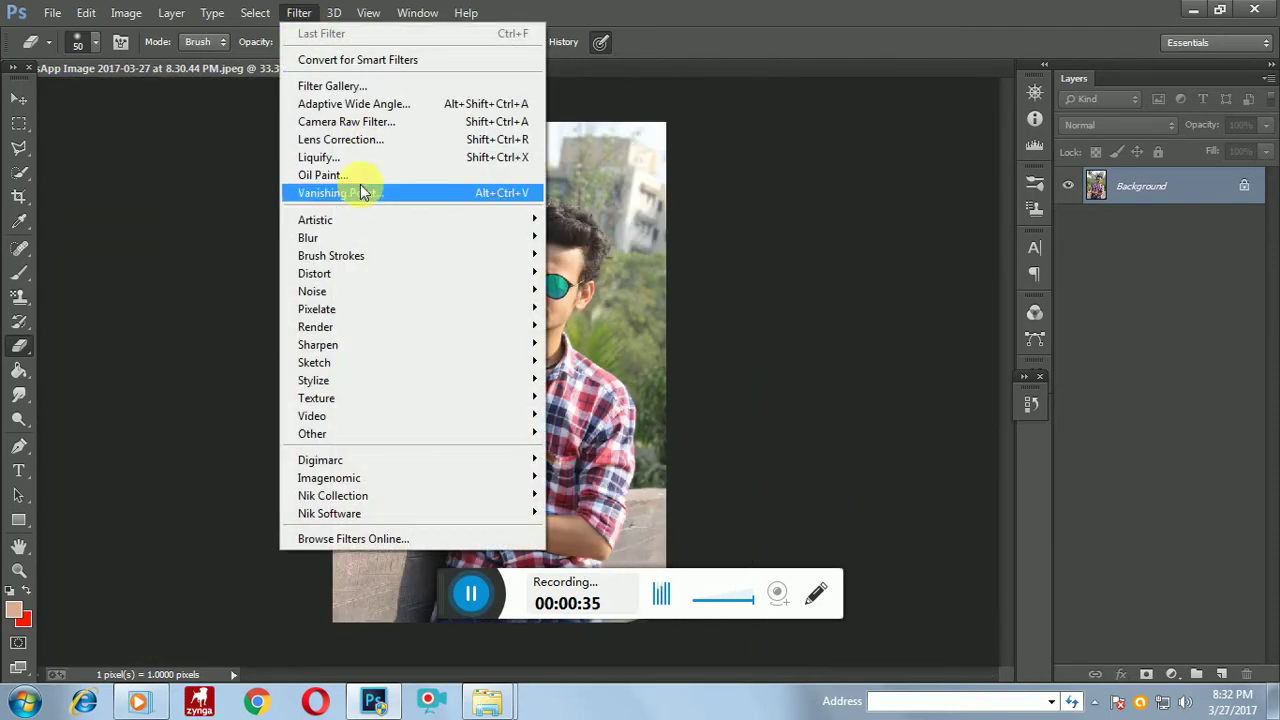
click(360, 121)
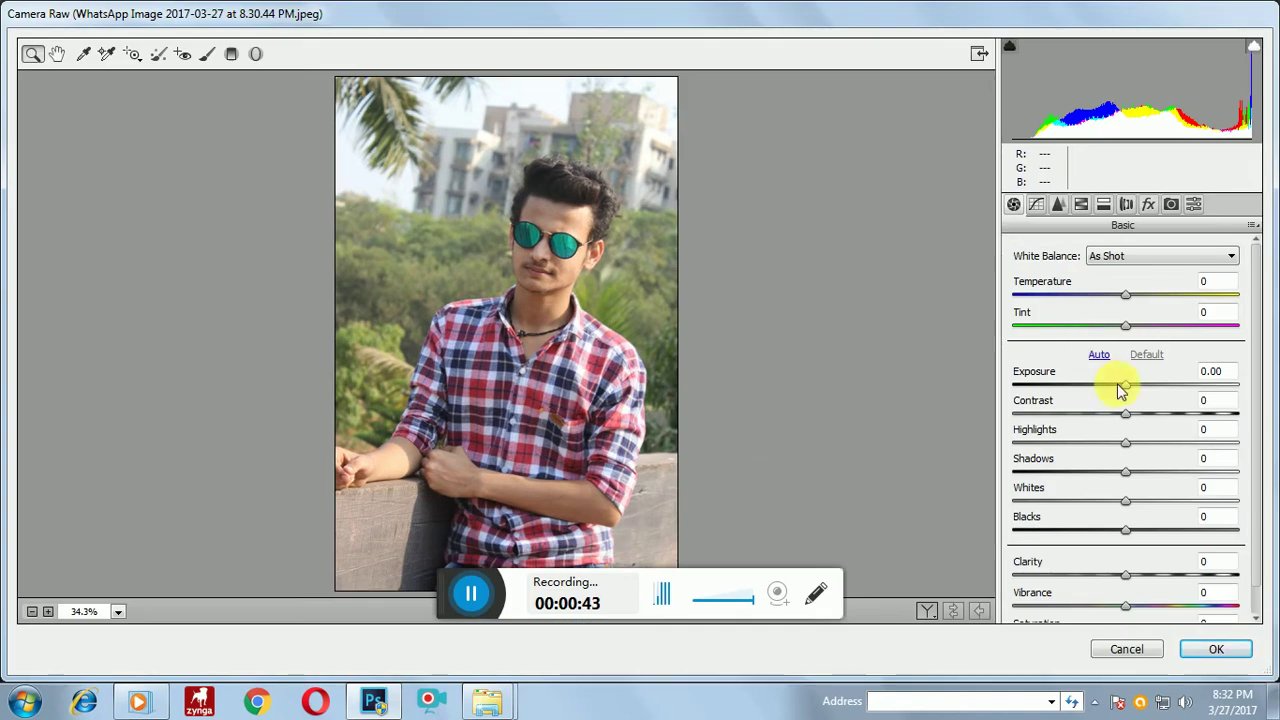
Set Basic tones: exposure +0.05, contrast +44, highlights -31, shadows -13, whites +26, blacks +13, clarity +38.
mouse_move(1122, 390)
mouse_down()
mouse_move(1110, 387)
mouse_move(1170, 413)
mouse_move(1116, 386)
mouse_up()
drag(1136, 448, 1157, 444)
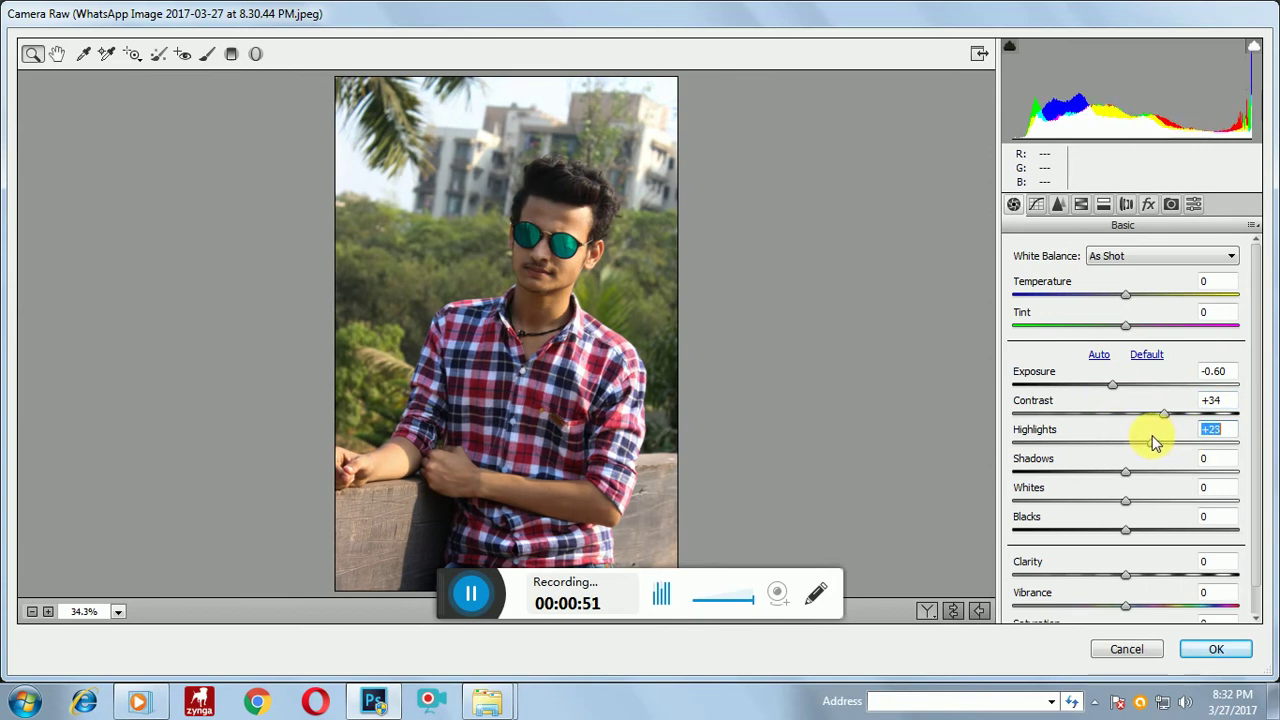
drag(1112, 386, 1130, 396)
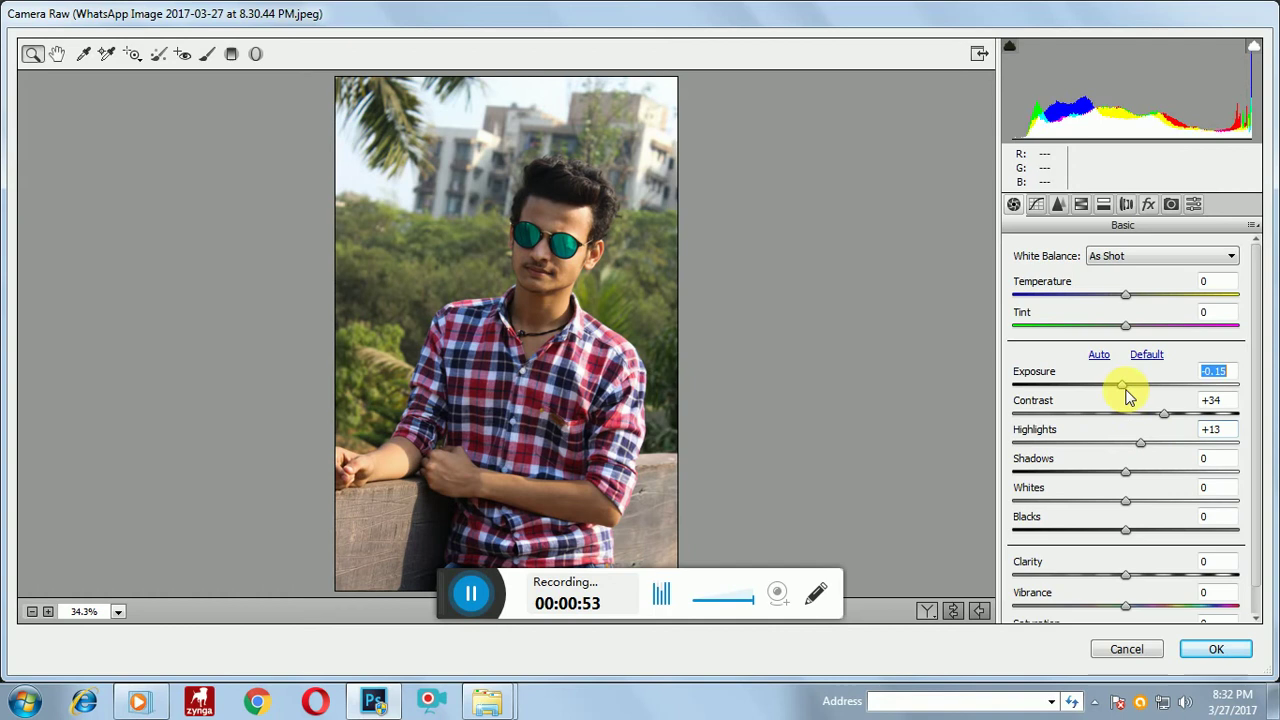
mouse_move(1157, 421)
mouse_down()
mouse_move(1103, 403)
mouse_move(1177, 410)
mouse_move(1088, 443)
mouse_up()
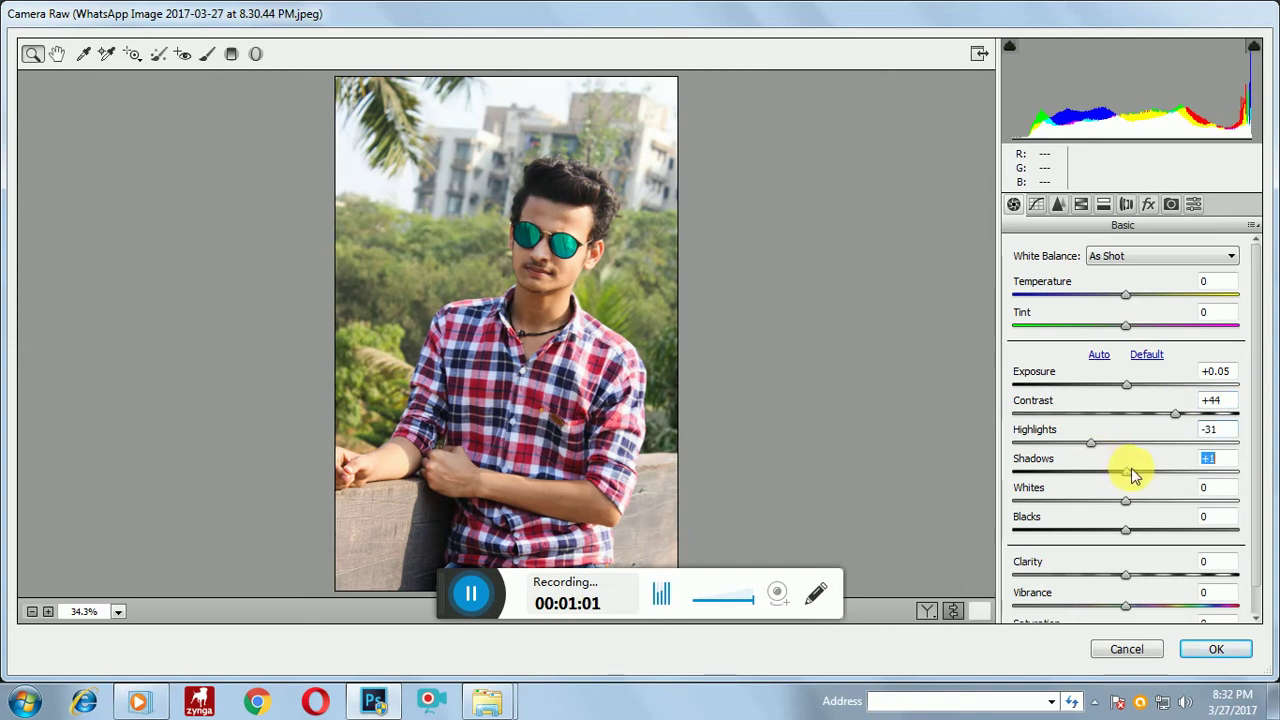
drag(1176, 465, 1127, 464)
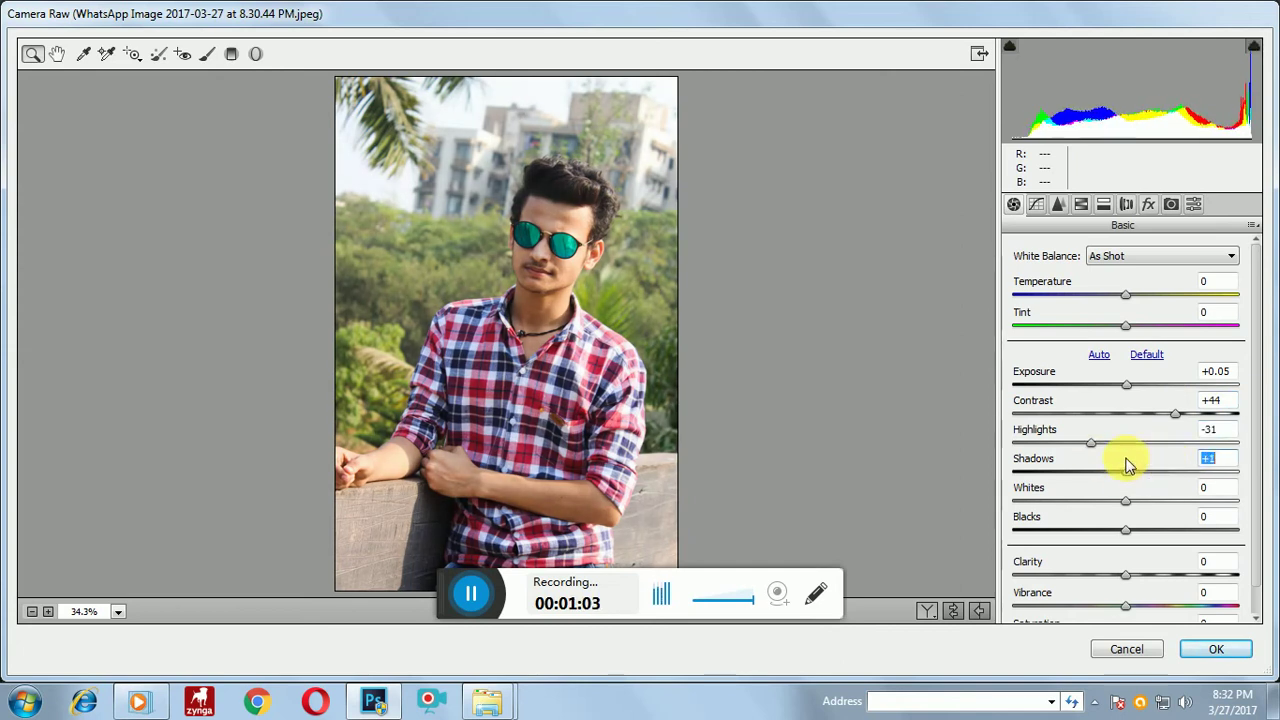
mouse_move(1140, 484)
mouse_down()
mouse_move(1171, 480)
mouse_move(1117, 478)
mouse_move(1158, 514)
mouse_move(1157, 533)
mouse_up()
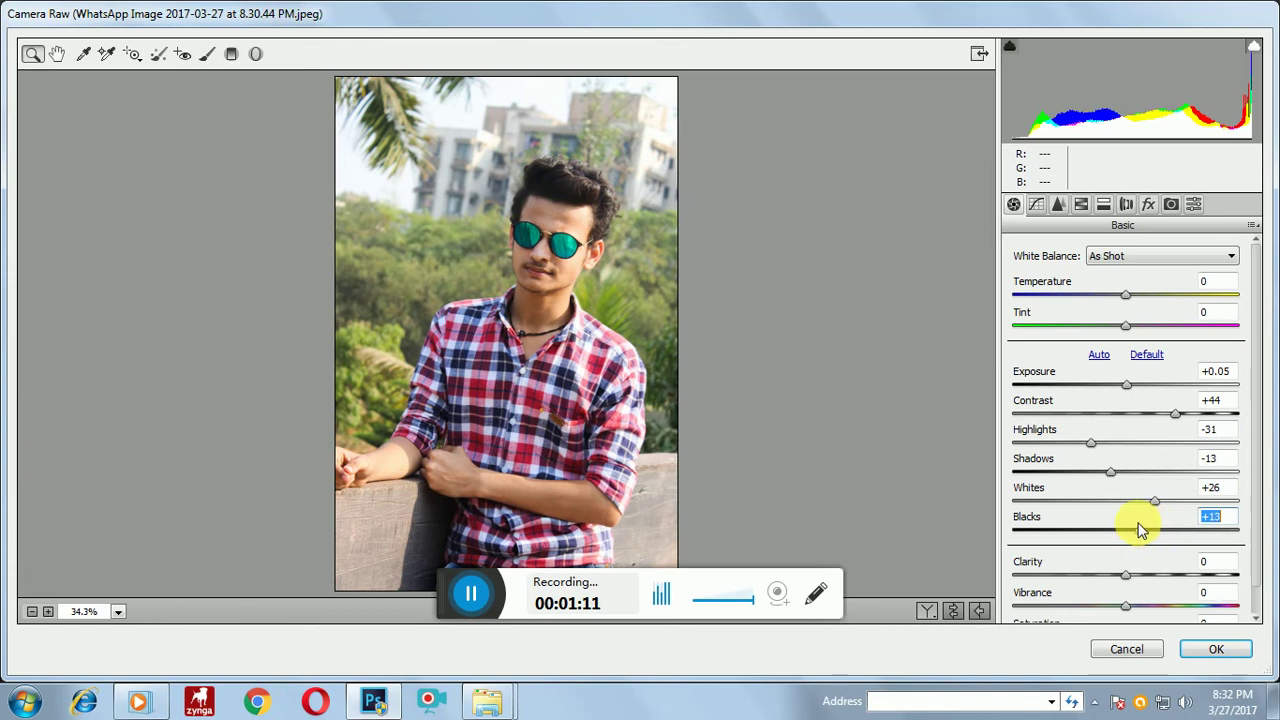
drag(1124, 578, 1158, 578)
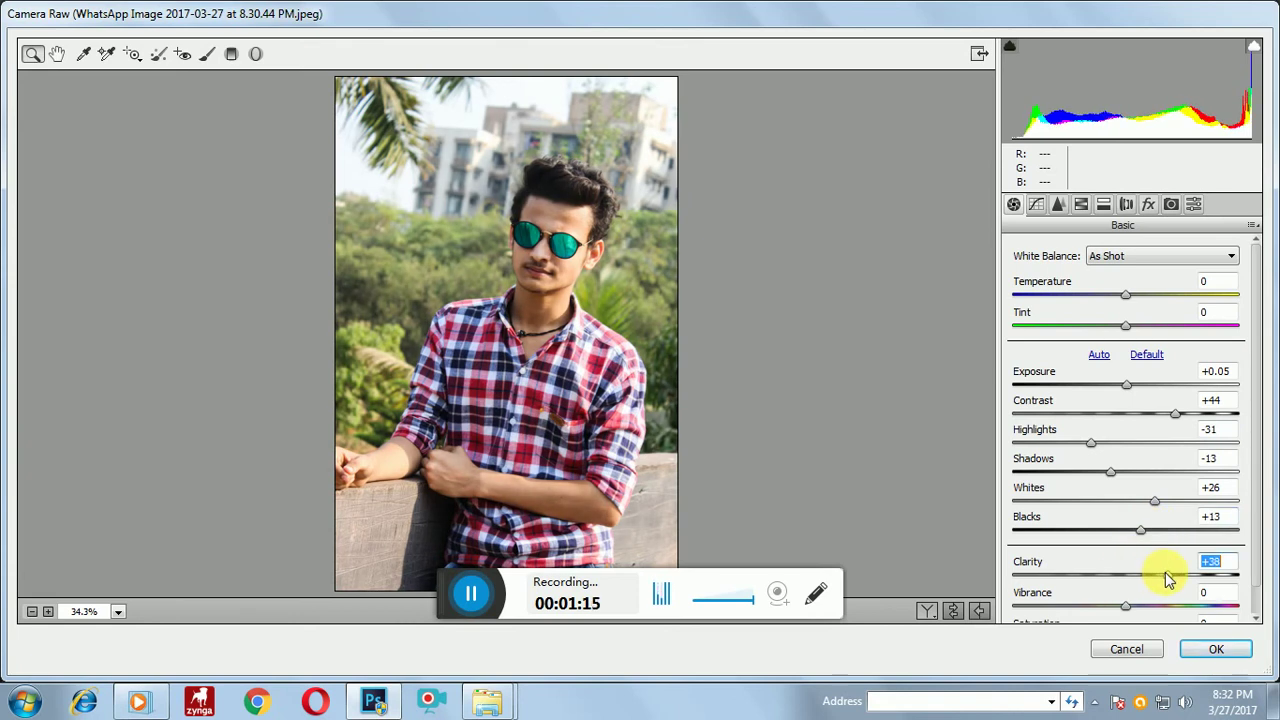
click(1058, 204)
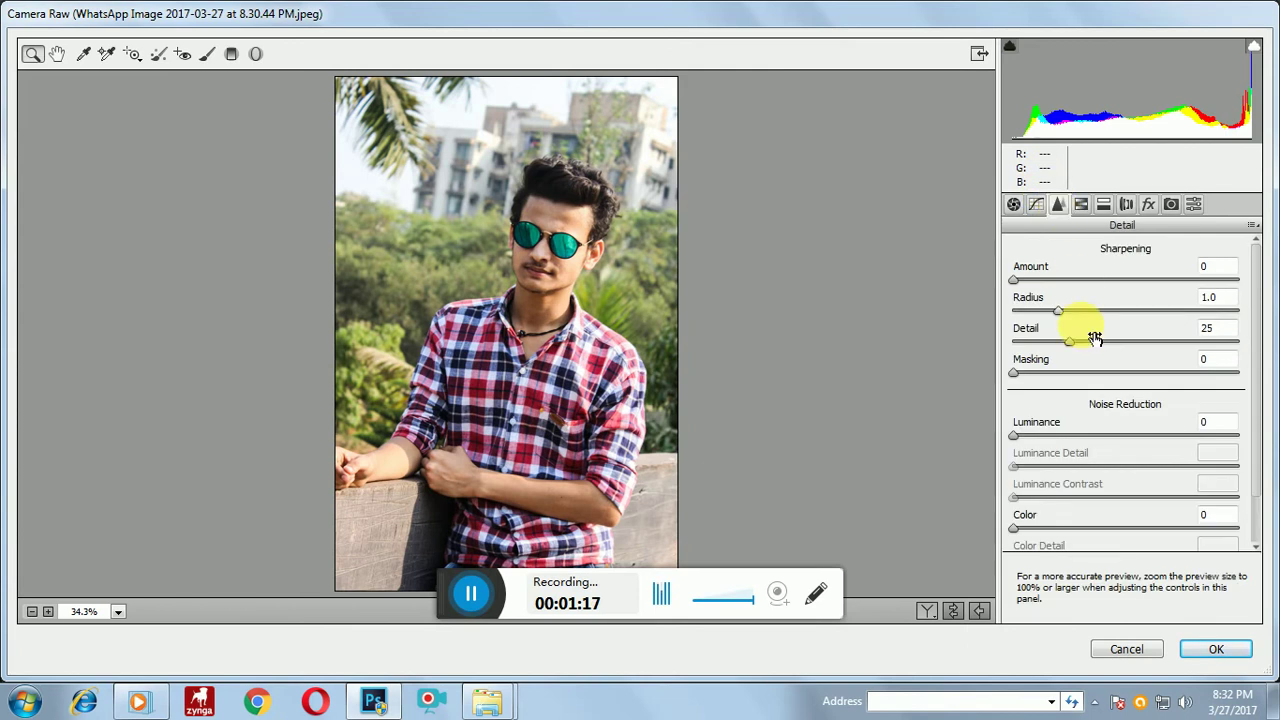
Set luminance noise reduction to 36 and orange luminance to +25, then apply Camera Raw.
drag(1015, 440, 1098, 452)
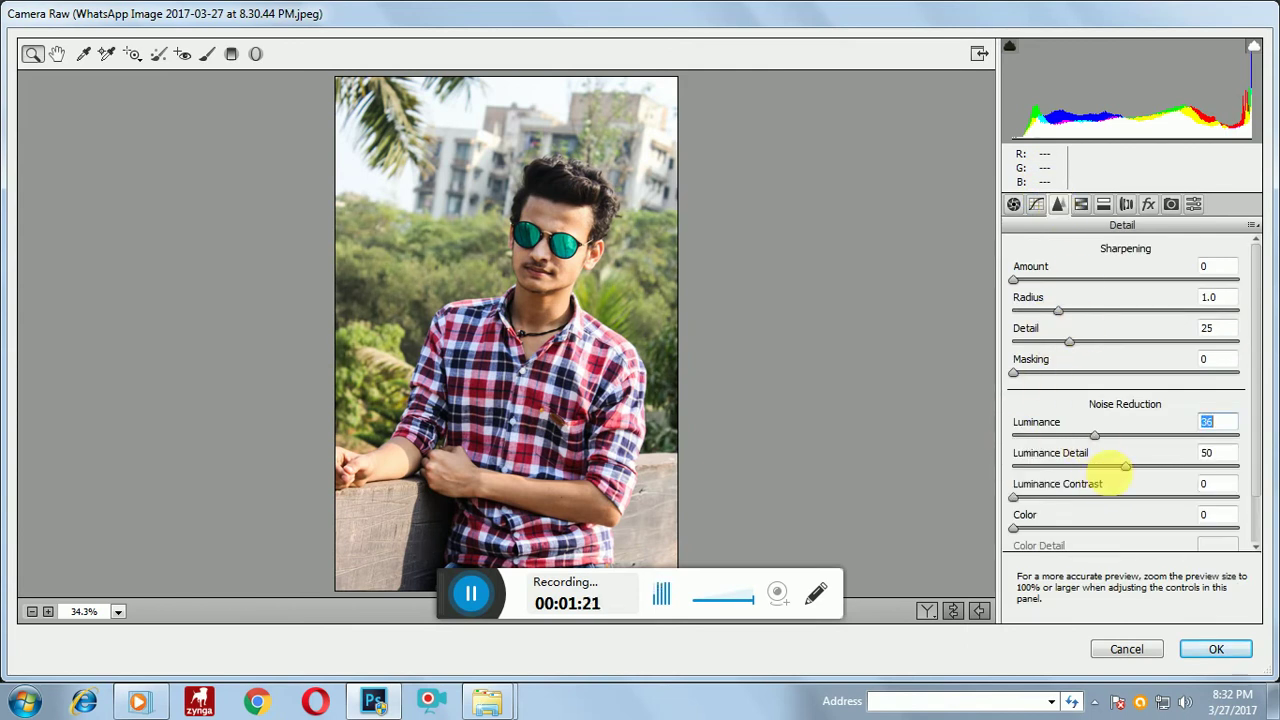
click(1081, 204)
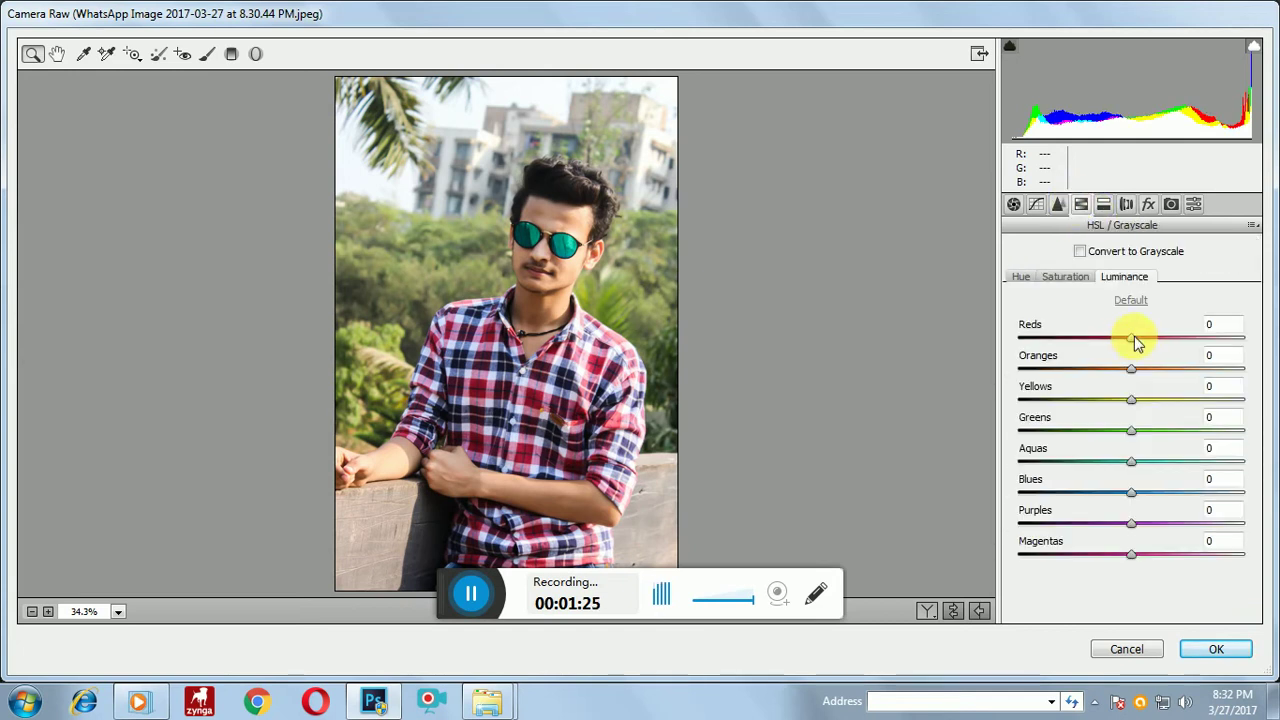
drag(1141, 378, 1170, 381)
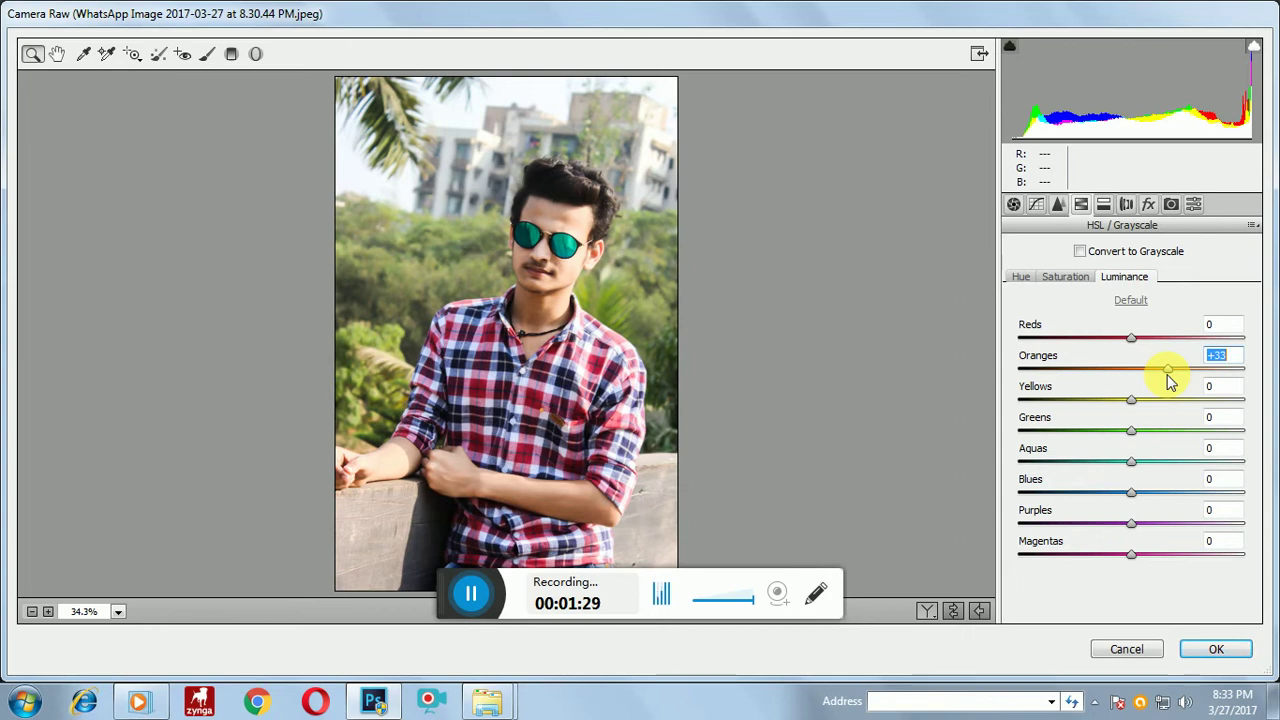
drag(1162, 379, 1159, 380)
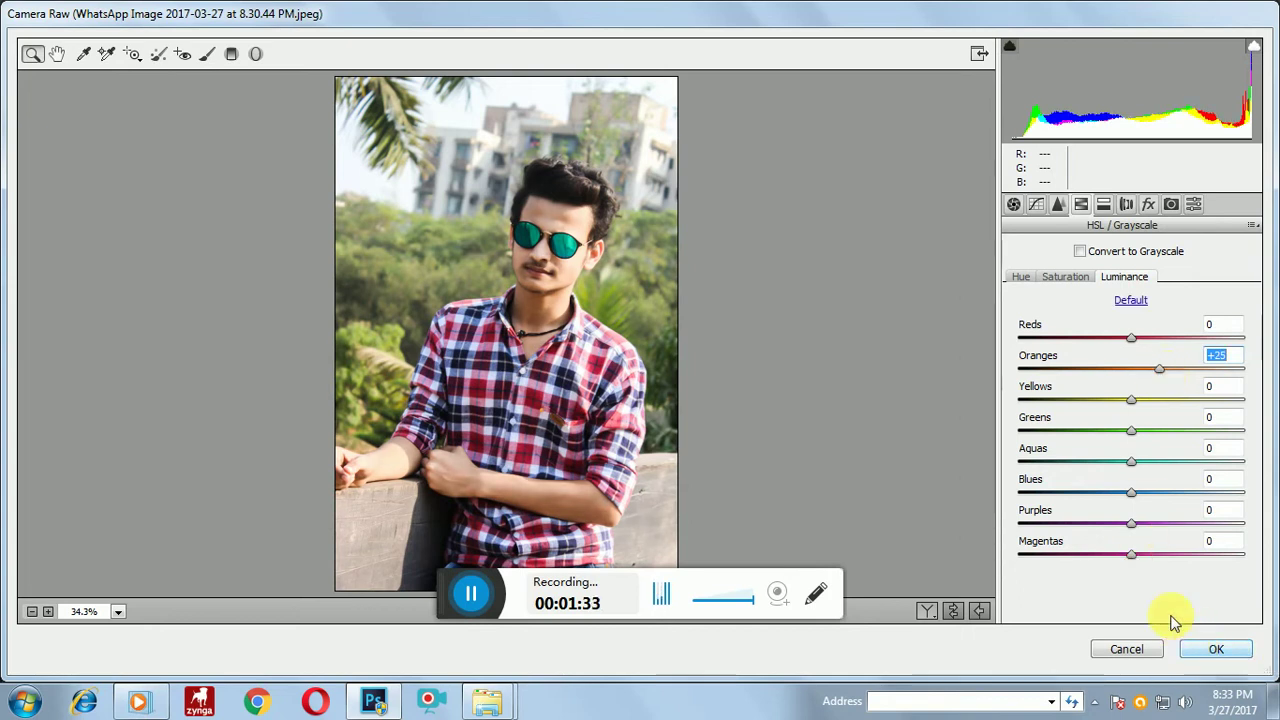
click(1212, 650)
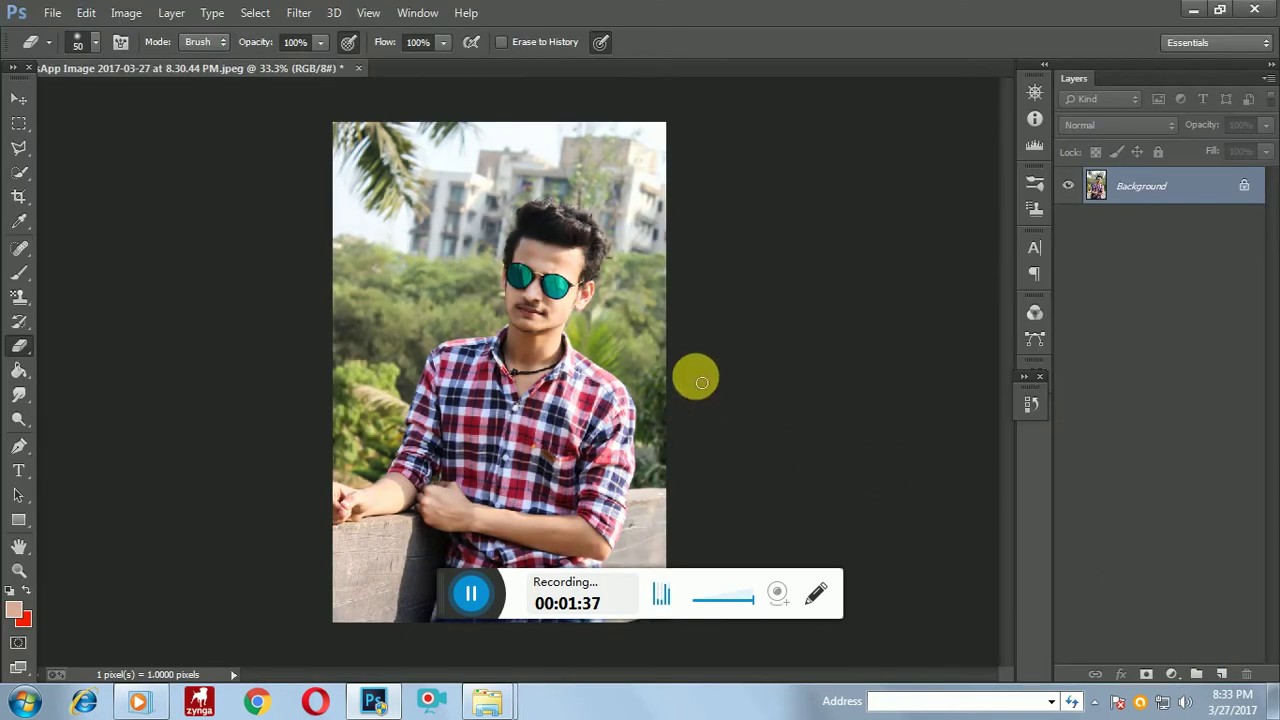
Launch Filter > Nik Collection > HDR Efex Pro 2 on the portrait.
click(302, 13)
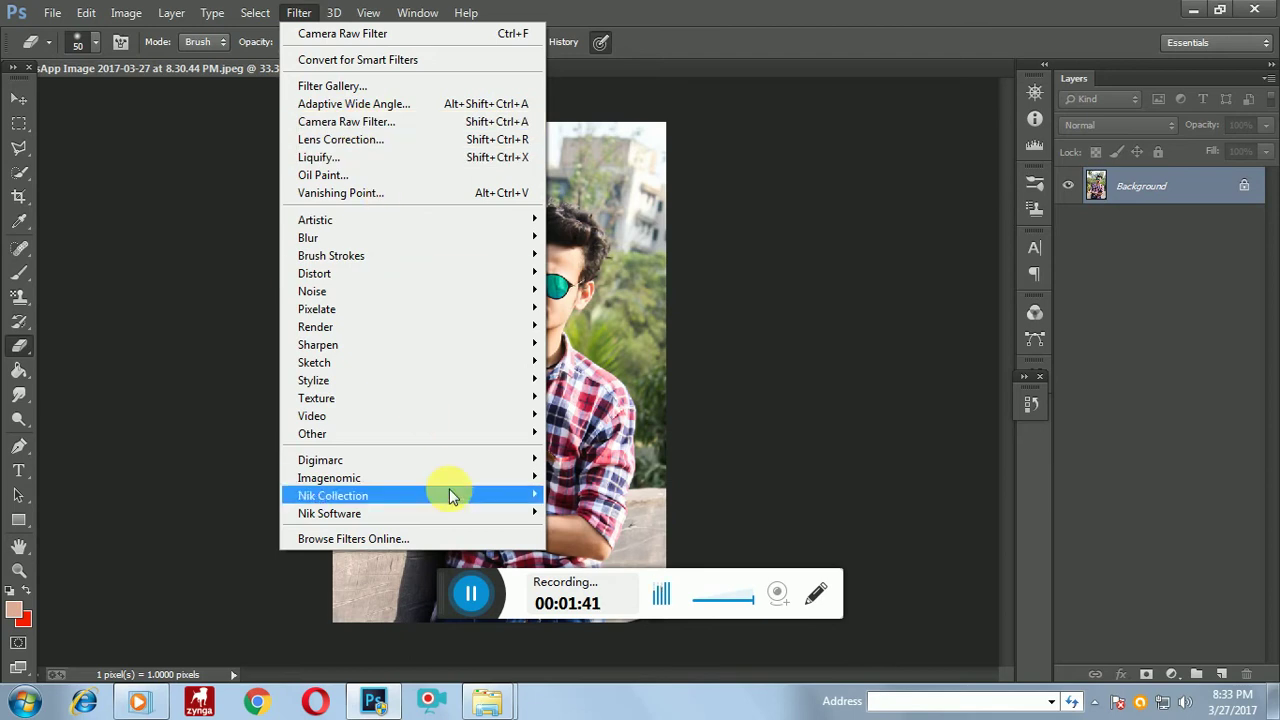
mouse_move(333, 495)
click(602, 531)
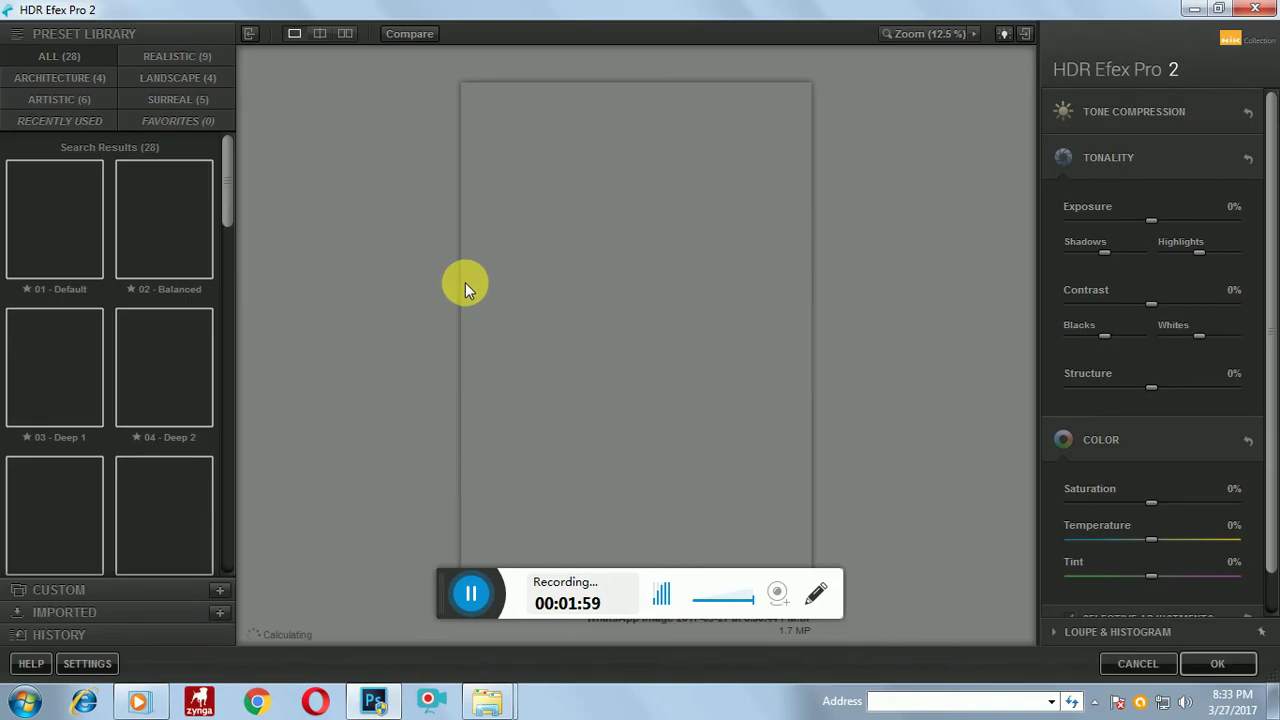
Preview the Default, Balanced and Deep 1 HDR presets, then close HDR Efex Pro unapplied.
drag(228, 185, 230, 241)
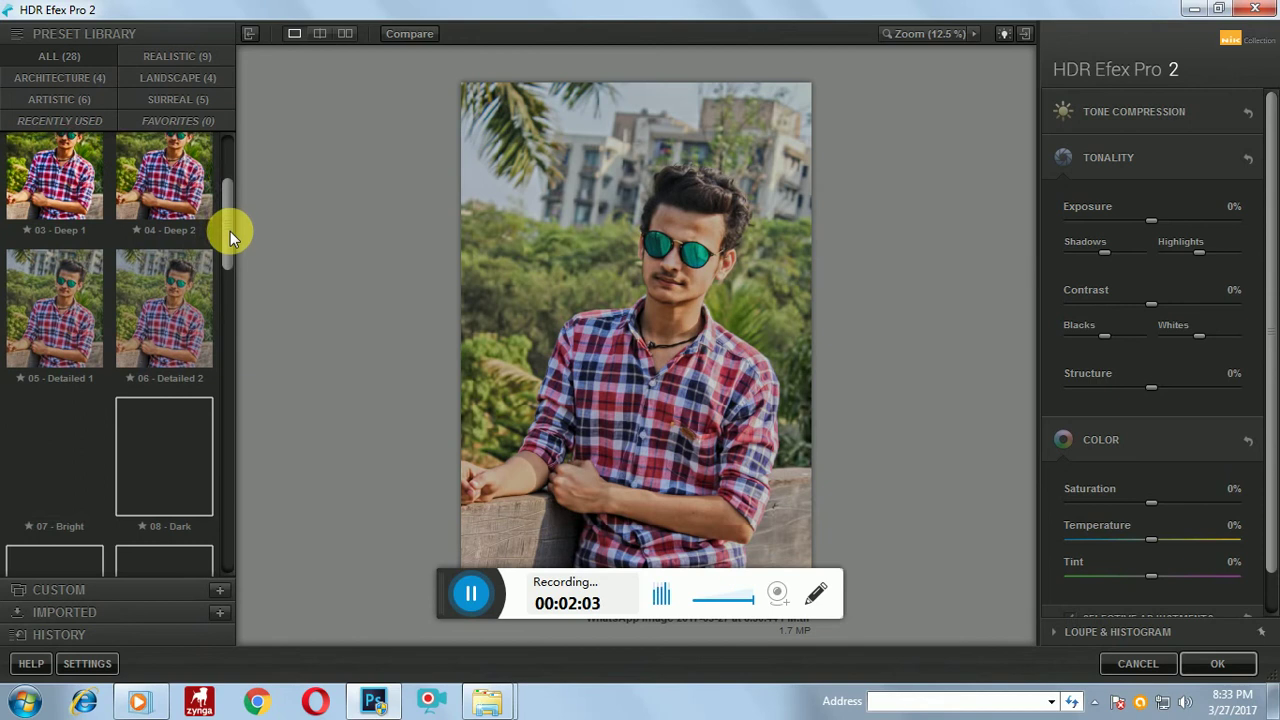
drag(230, 241, 237, 189)
click(97, 212)
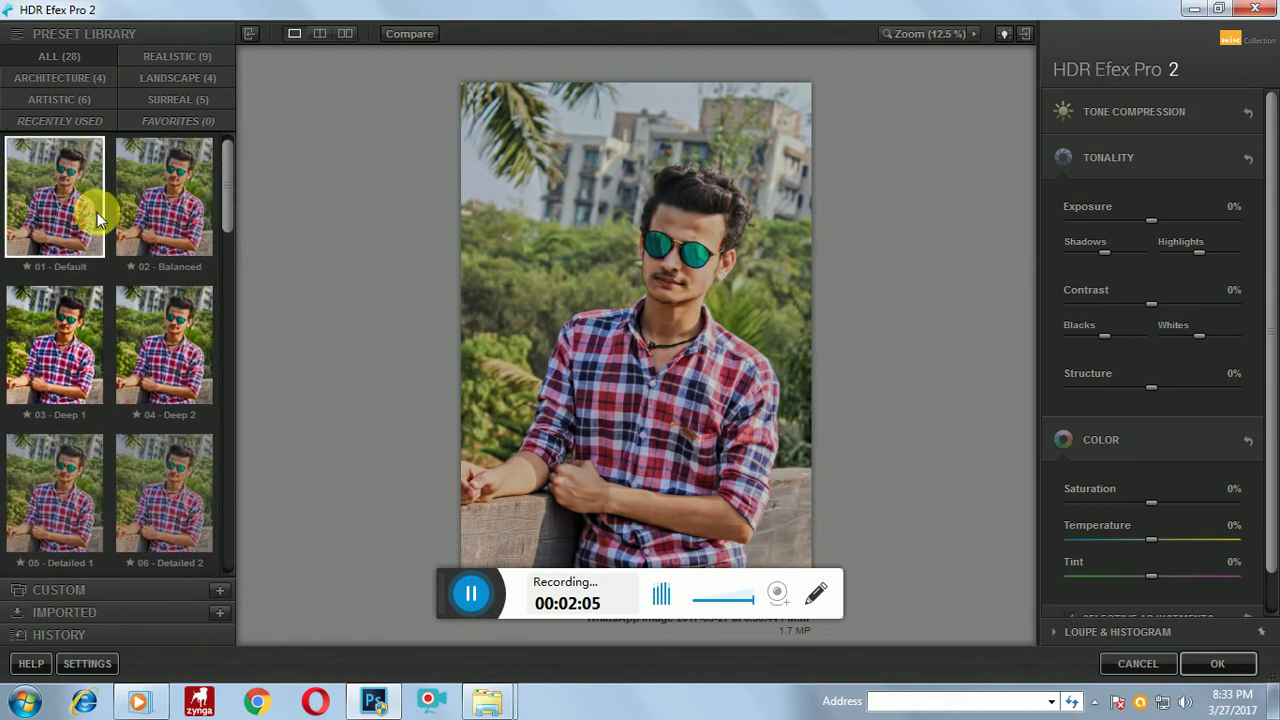
click(159, 221)
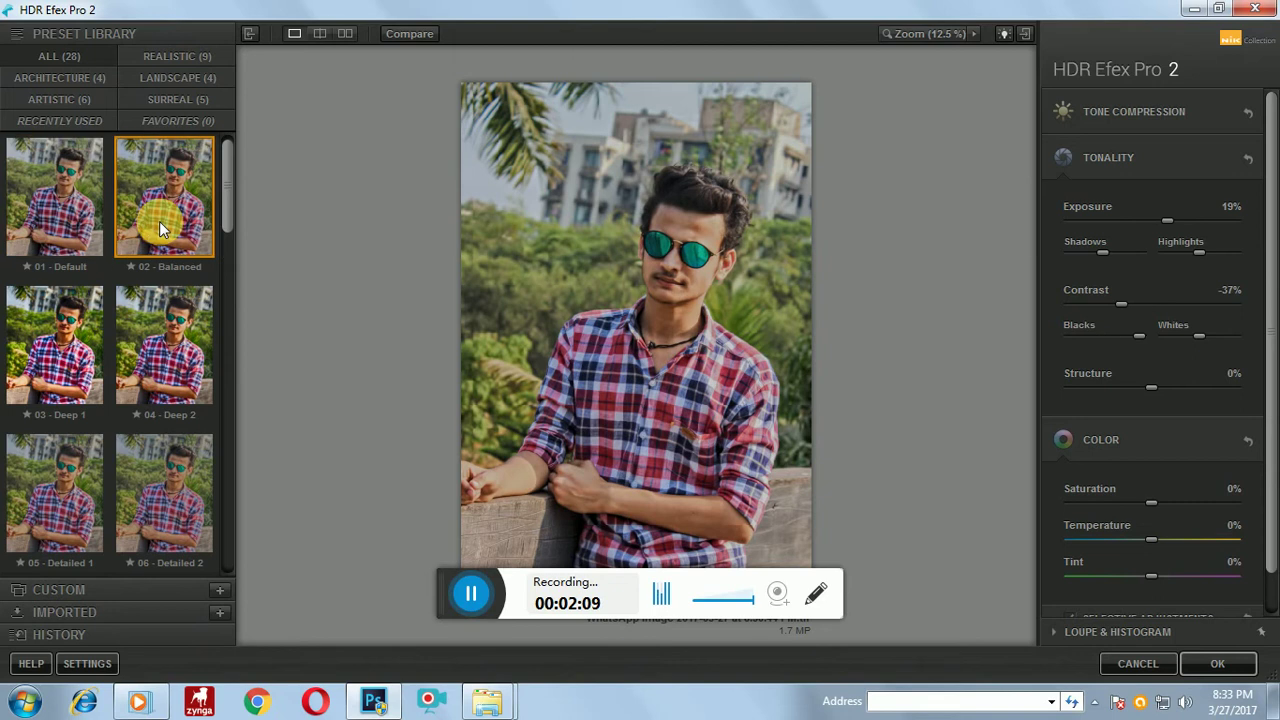
click(63, 312)
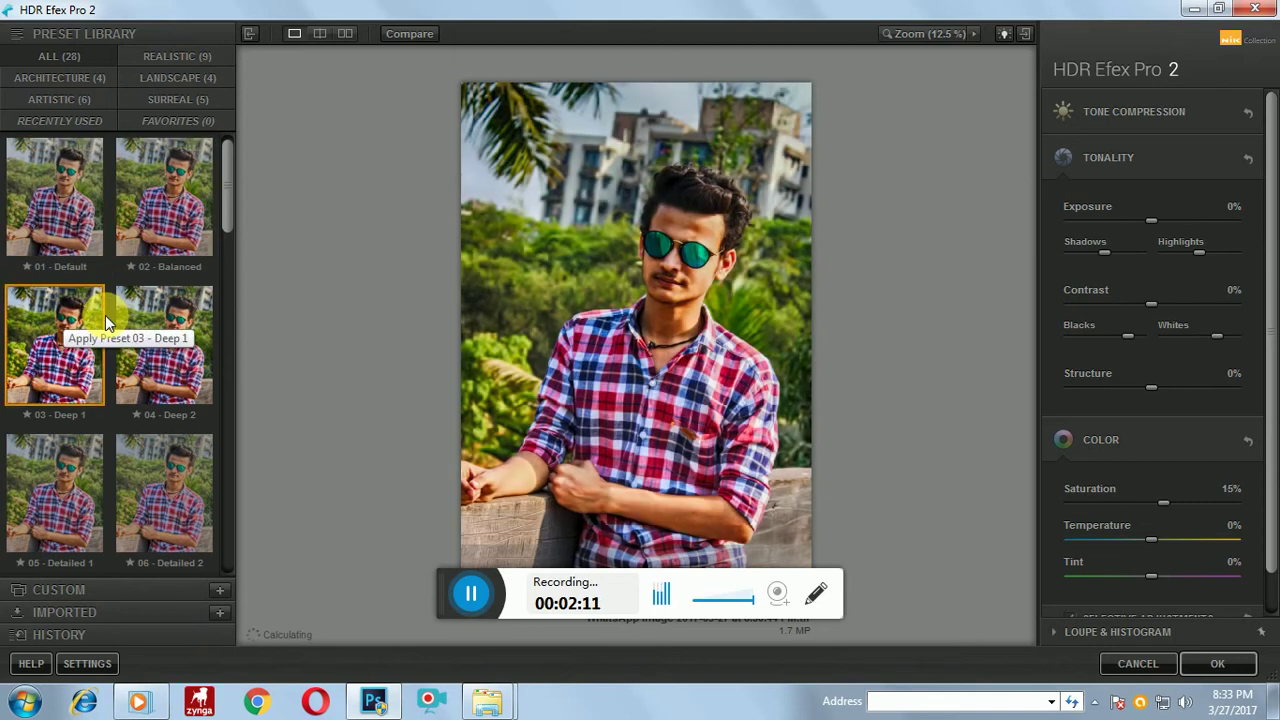
scroll(170, 339, down, 1)
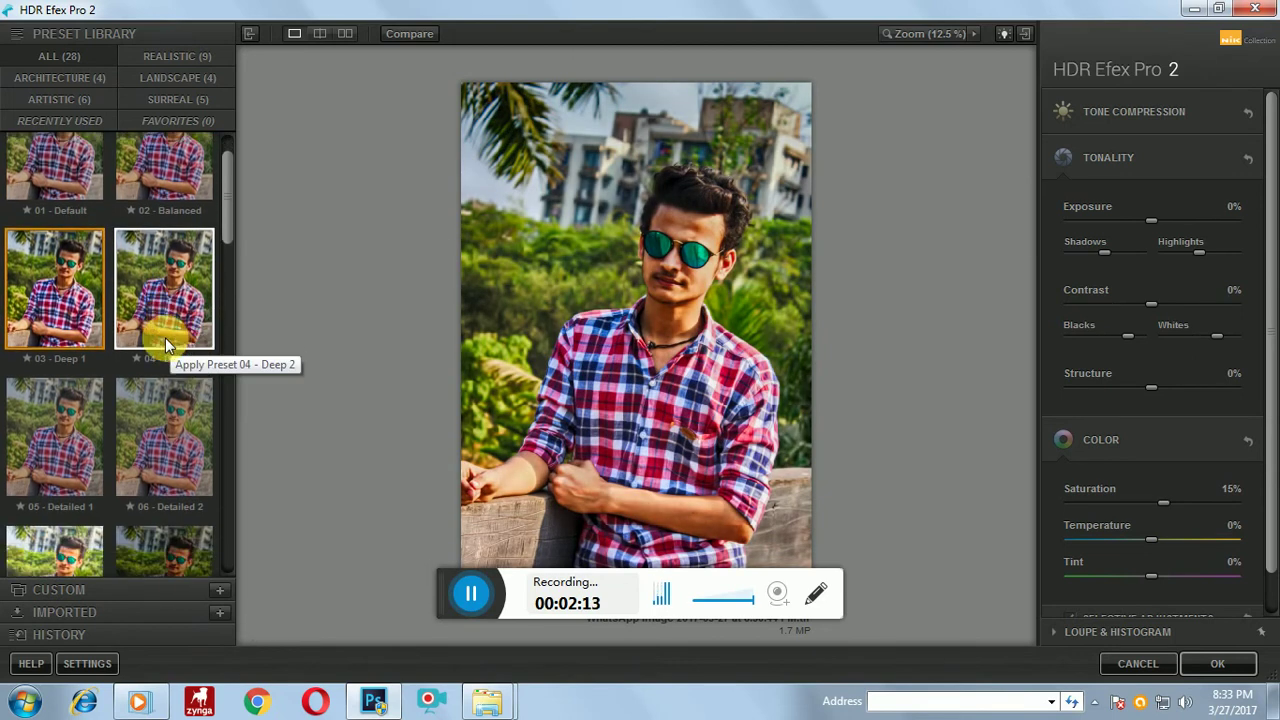
scroll(165, 337, down, 1)
scroll(156, 327, down, 1)
scroll(156, 327, down, 1)
scroll(154, 320, down, 2)
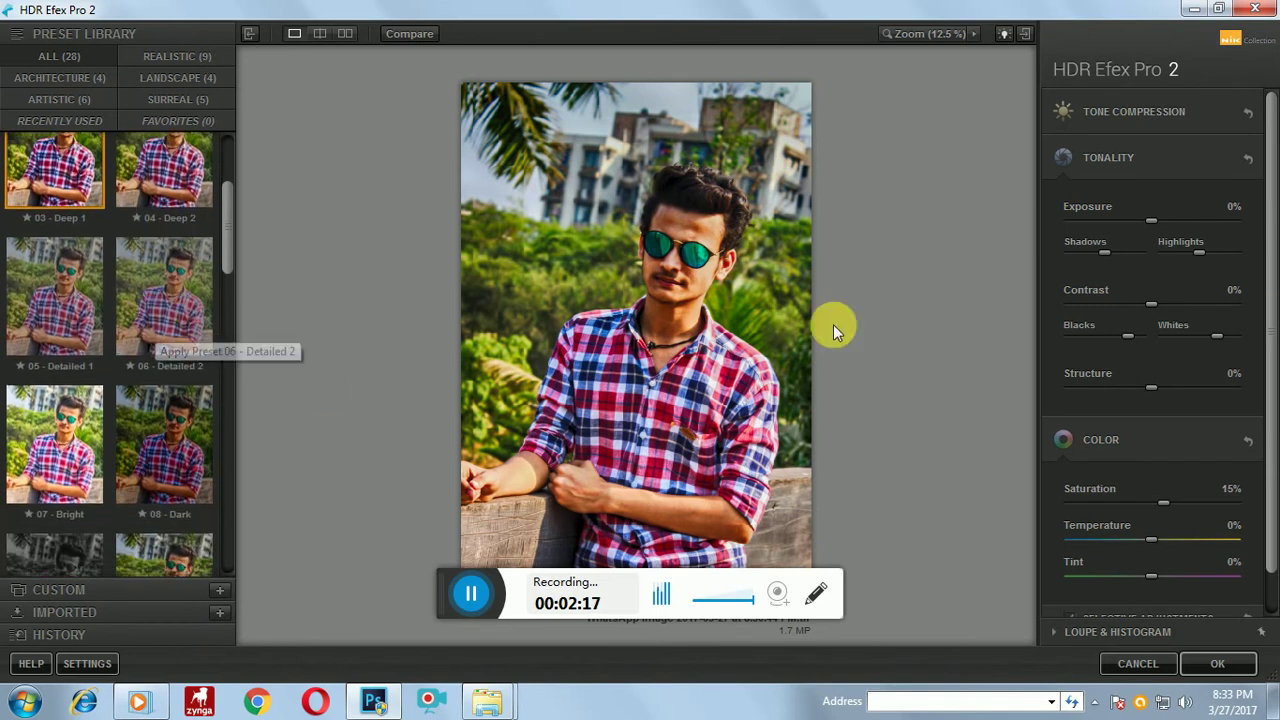
click(1268, 8)
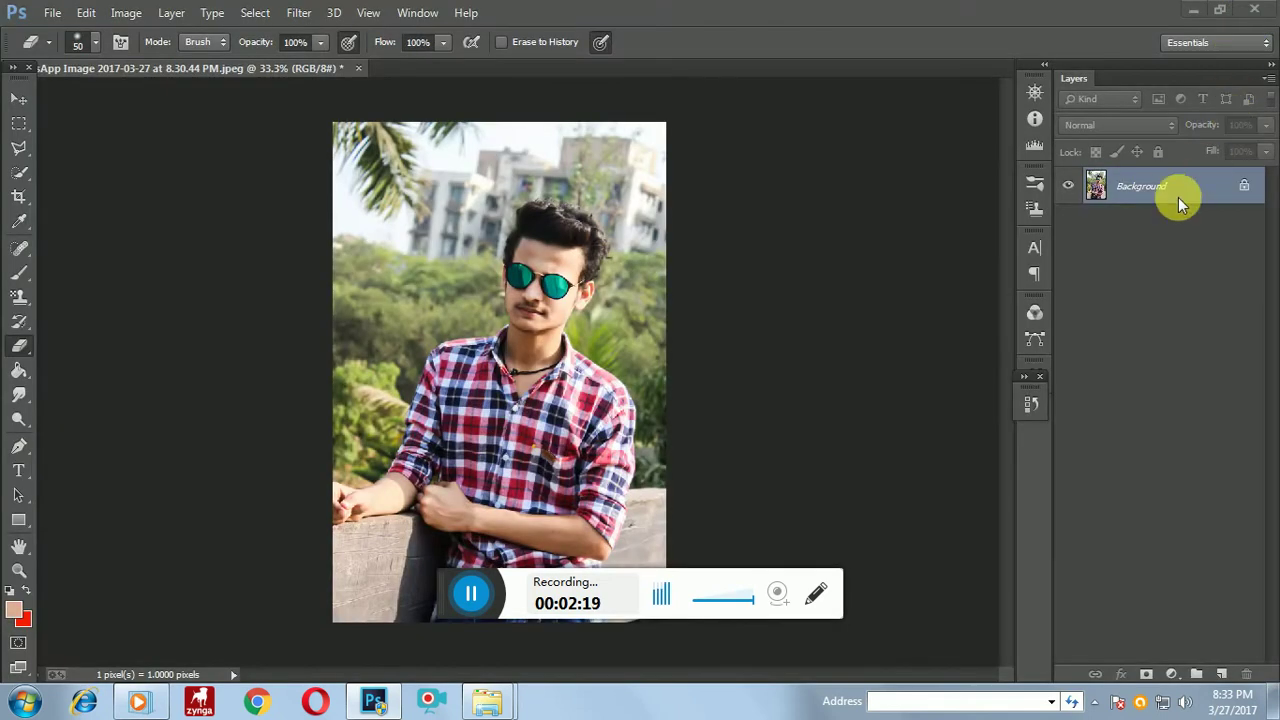
Duplicate the Background layer and launch HDR Efex Pro 2 on the copy.
drag(1175, 185, 1221, 674)
click(298, 13)
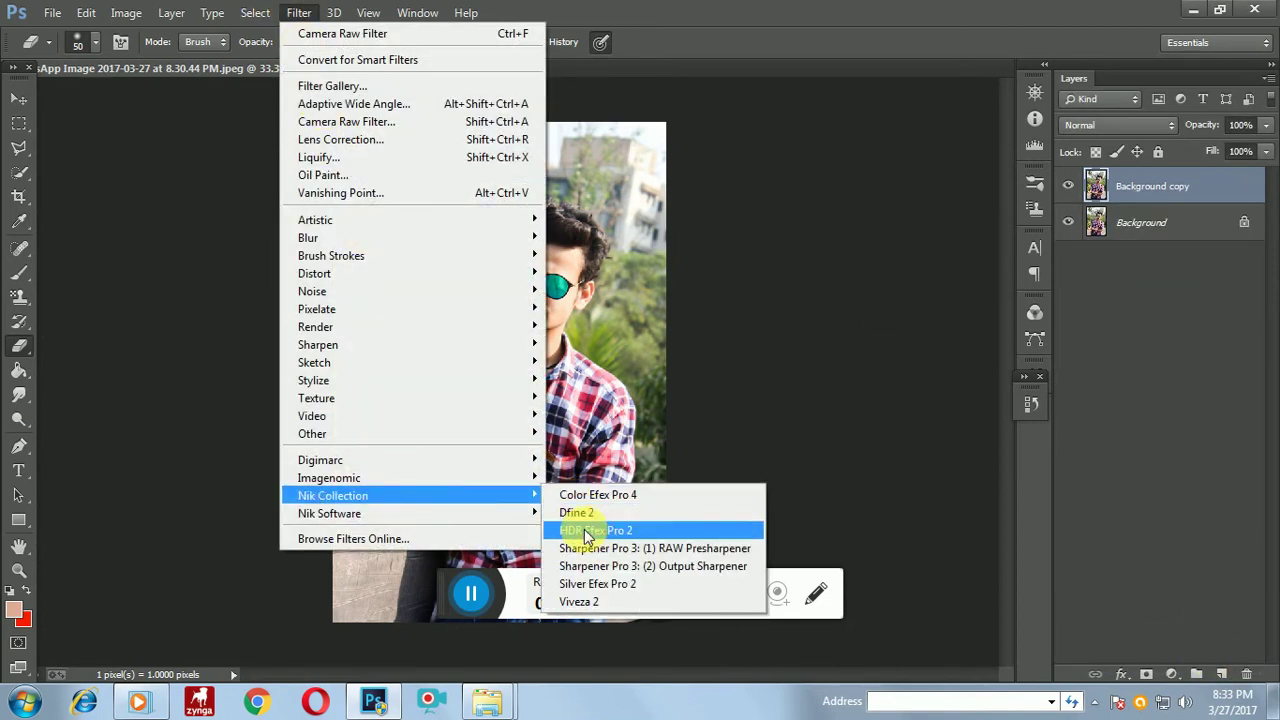
click(578, 510)
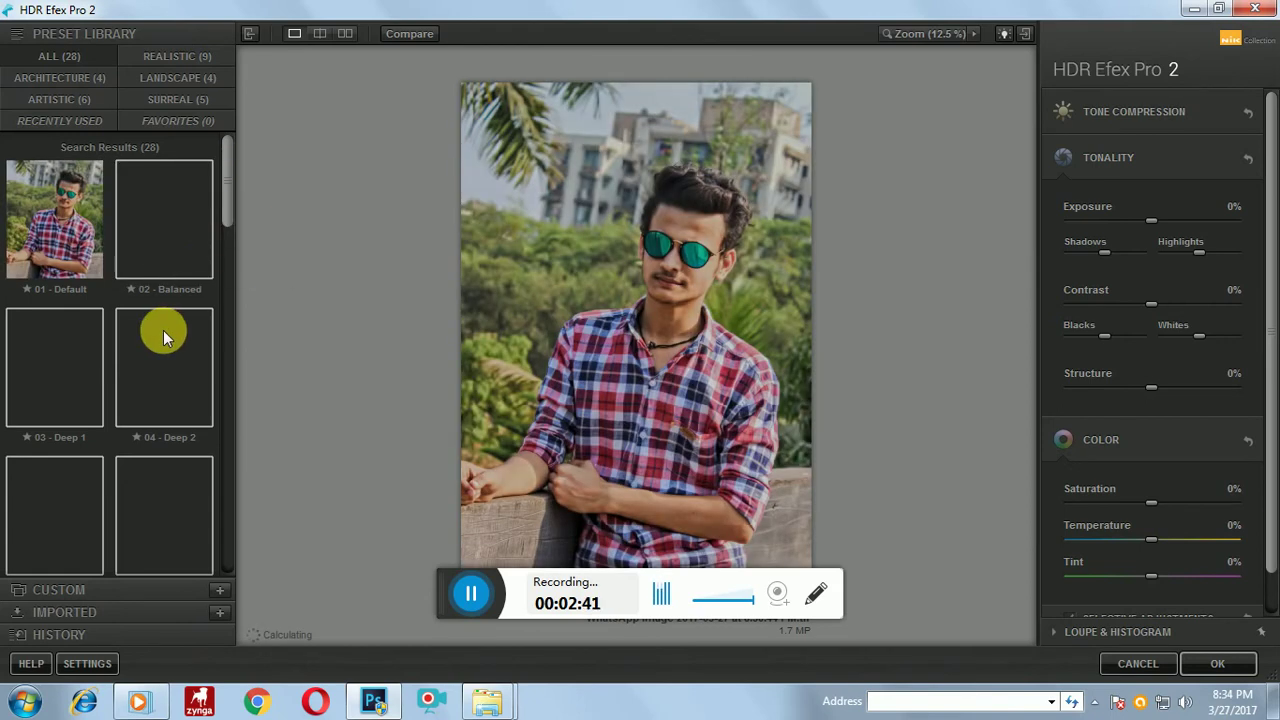
Try the Deep 1, Bright, Dark, Structurized 2, B&W and Dramatic HDR presets.
click(102, 370)
drag(229, 210, 230, 274)
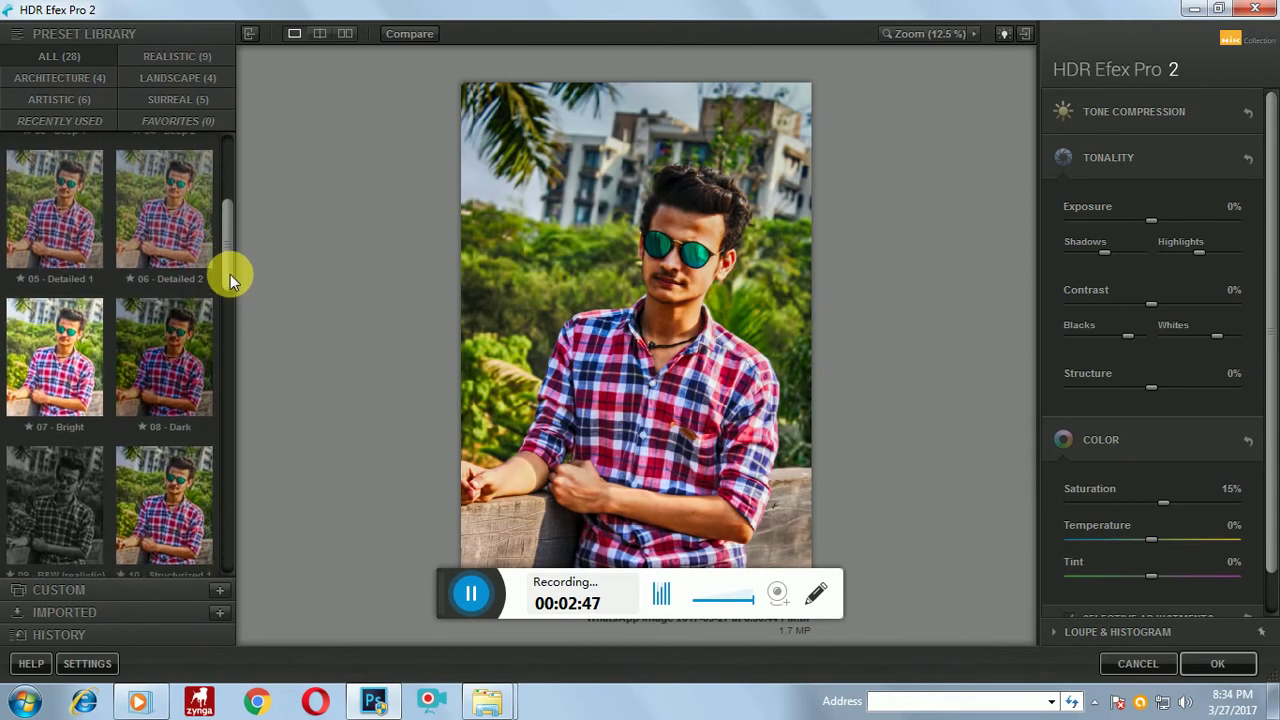
click(91, 344)
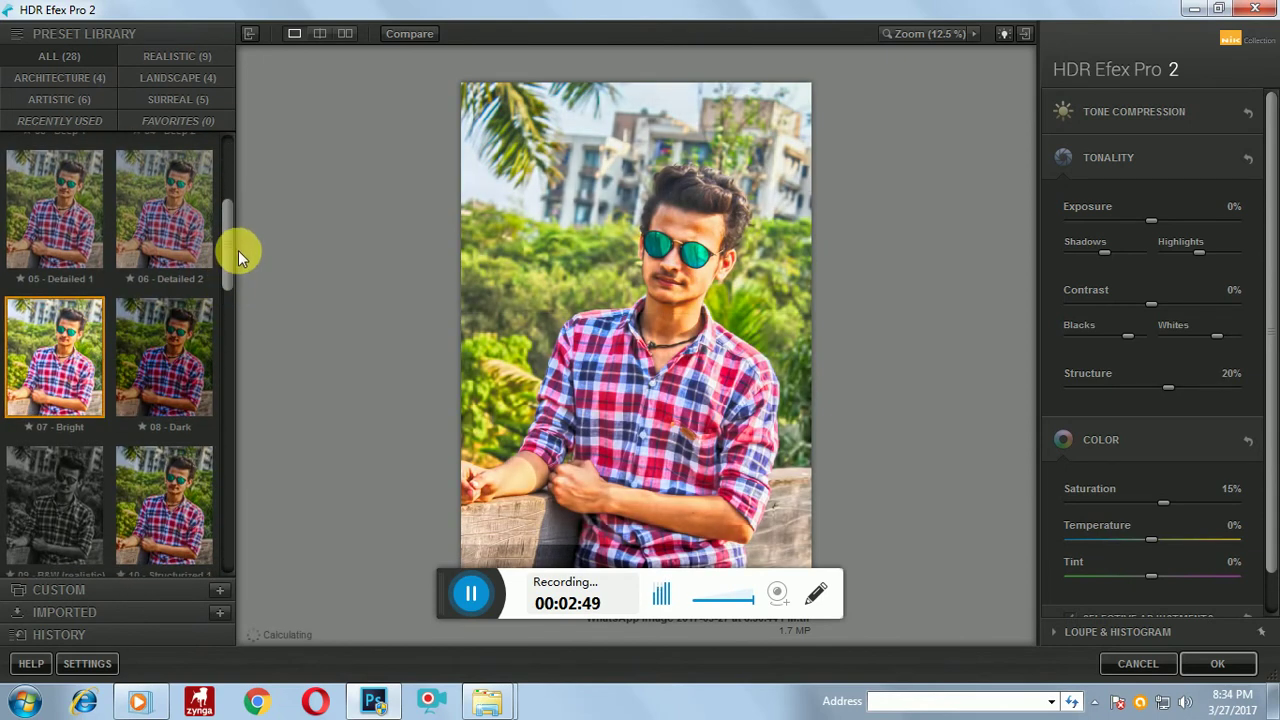
drag(230, 275, 228, 308)
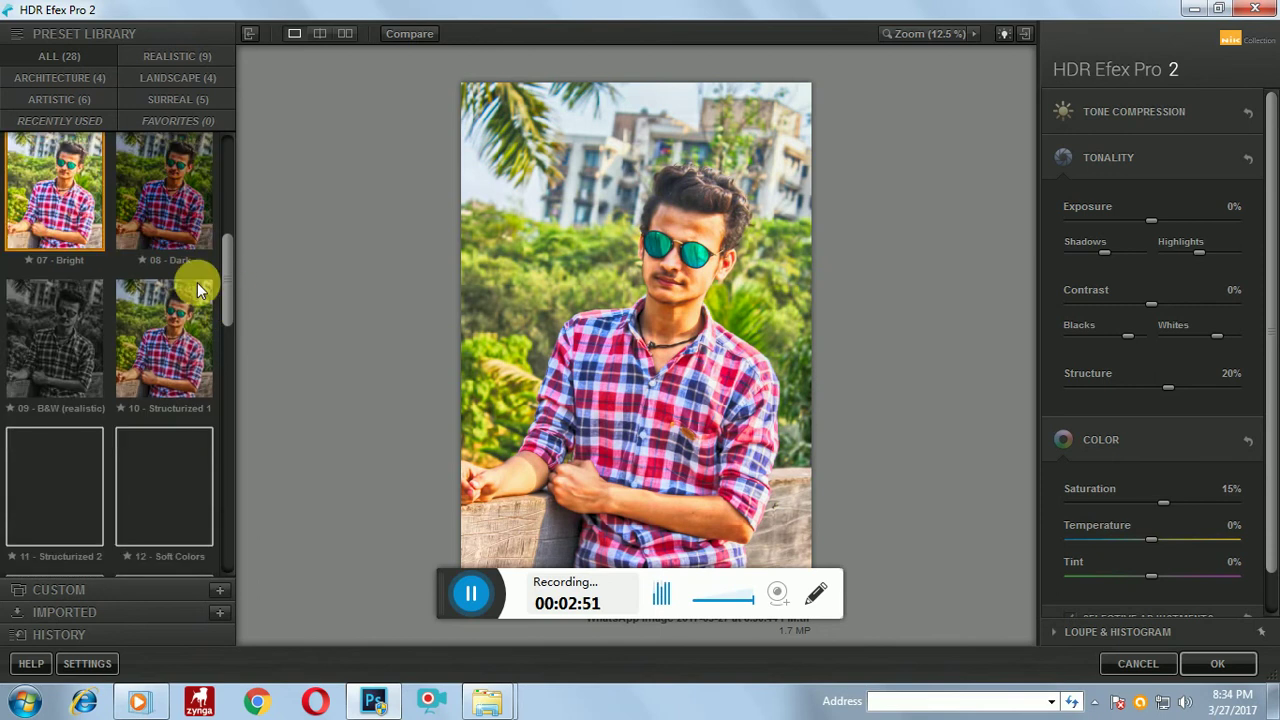
click(179, 224)
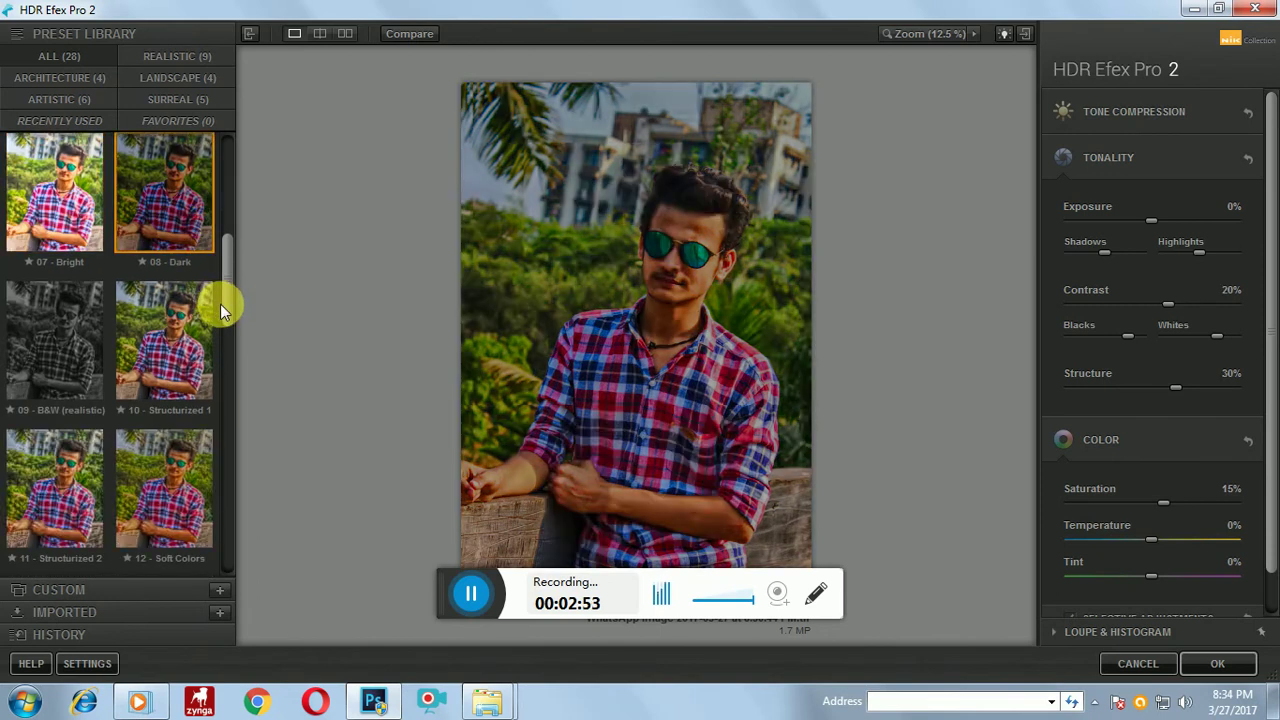
drag(226, 312, 231, 337)
click(88, 358)
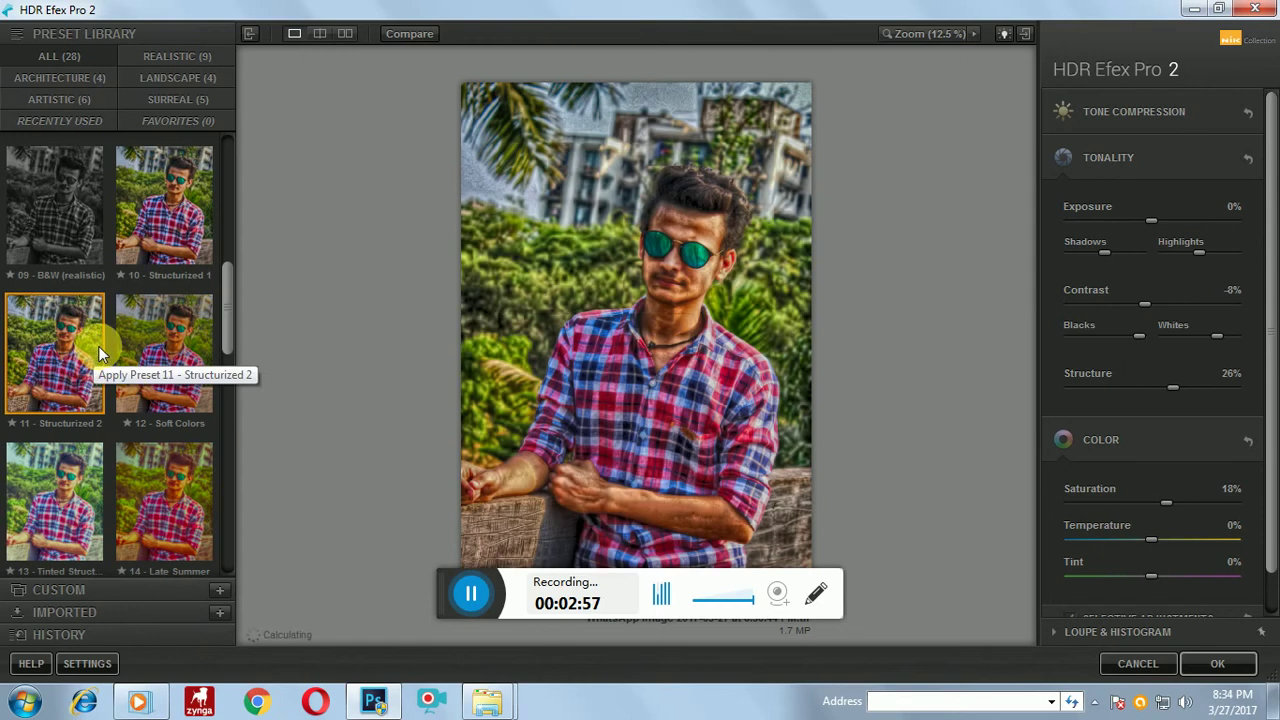
scroll(218, 339, down, 1)
drag(226, 332, 226, 372)
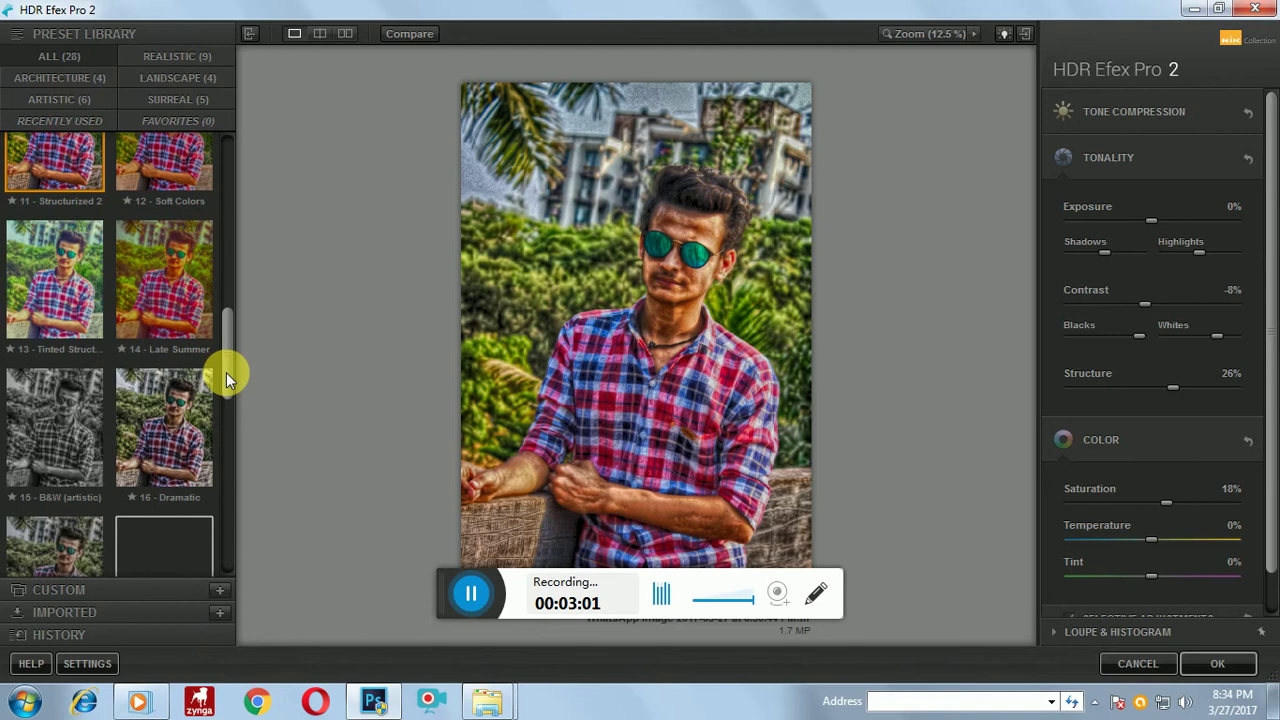
click(83, 428)
click(138, 410)
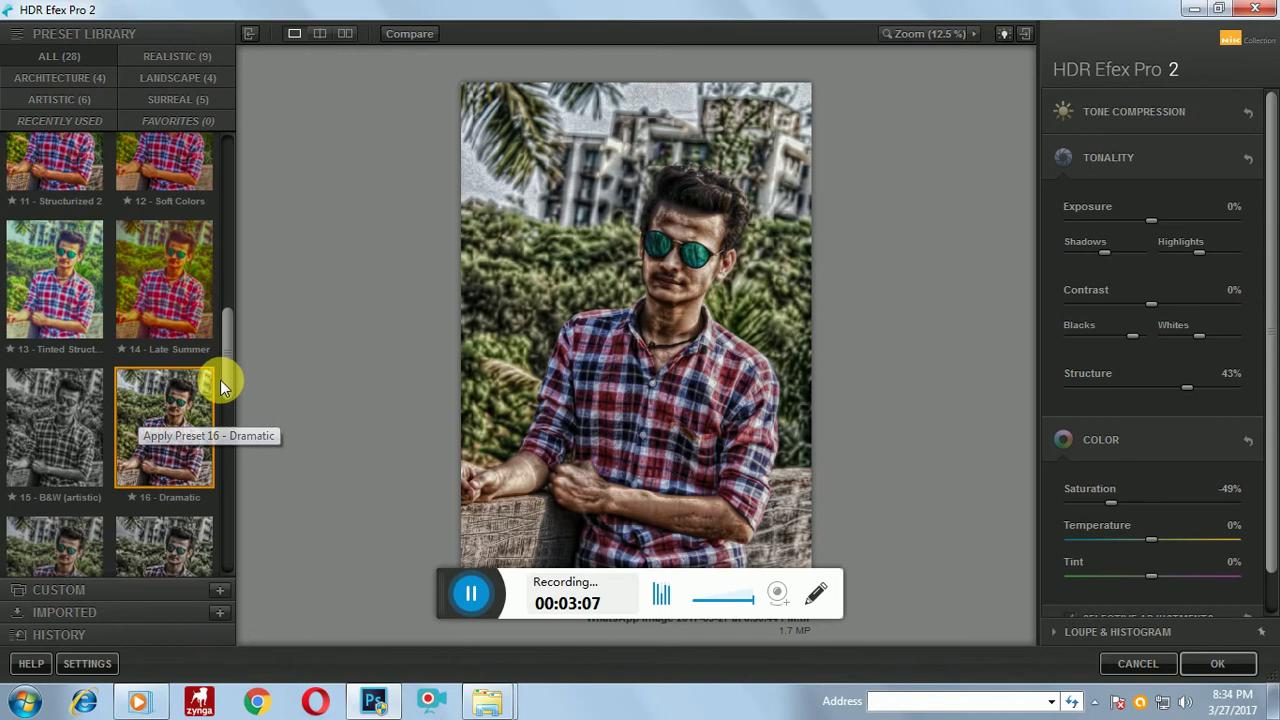
Preview the Sinister, Pale & Structured and Granny's Attic presets further down the library.
scroll(227, 390, down, 1)
scroll(227, 410, down, 2)
scroll(222, 422, down, 2)
click(100, 398)
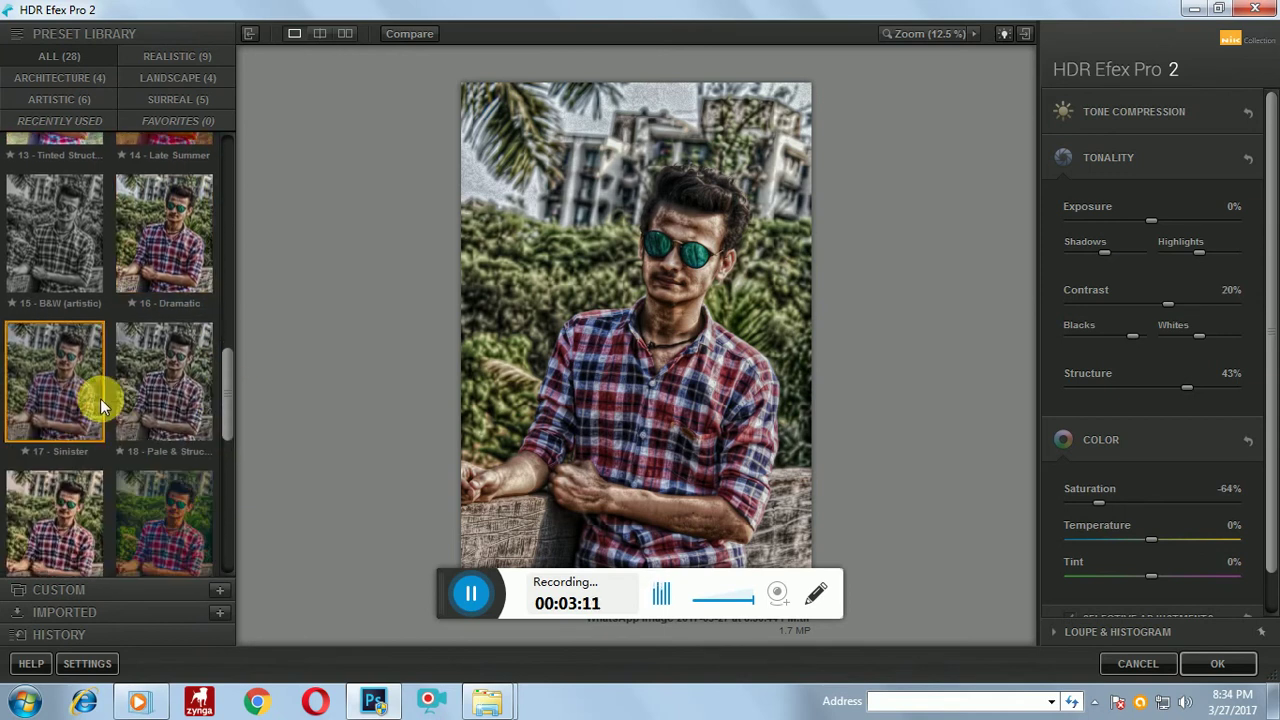
click(158, 389)
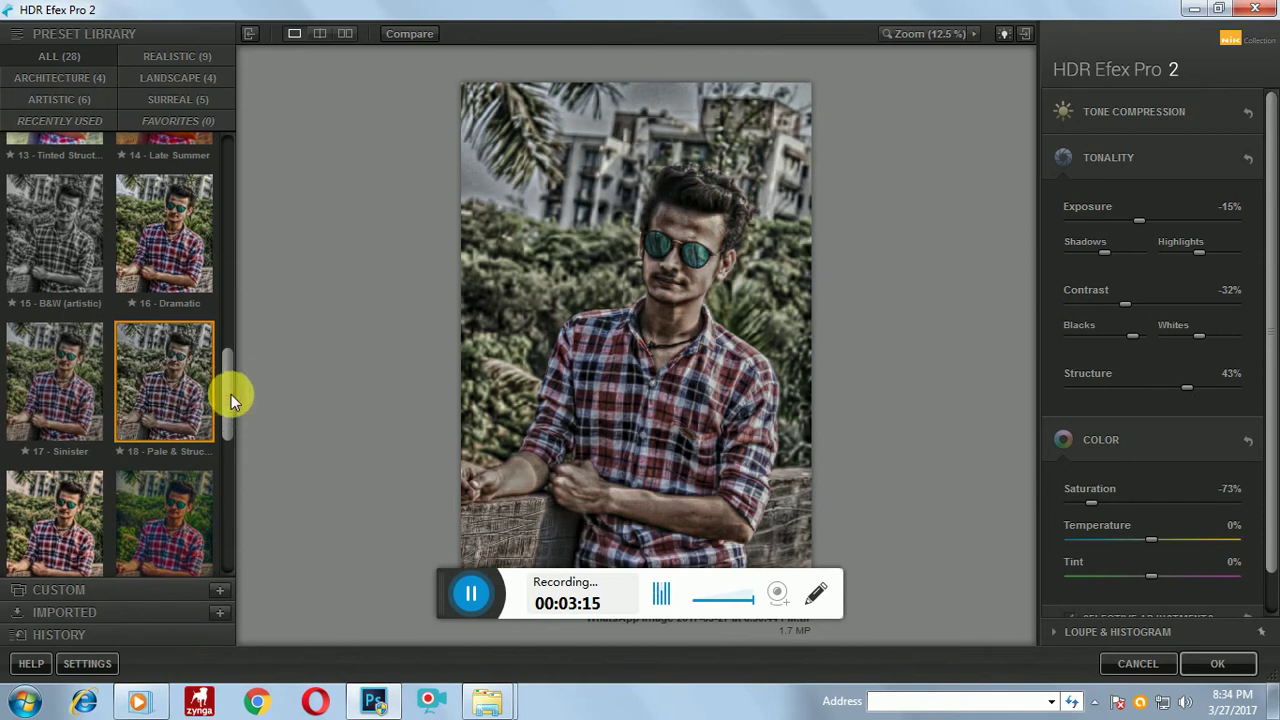
scroll(228, 400, down, 3)
scroll(226, 431, down, 3)
click(93, 294)
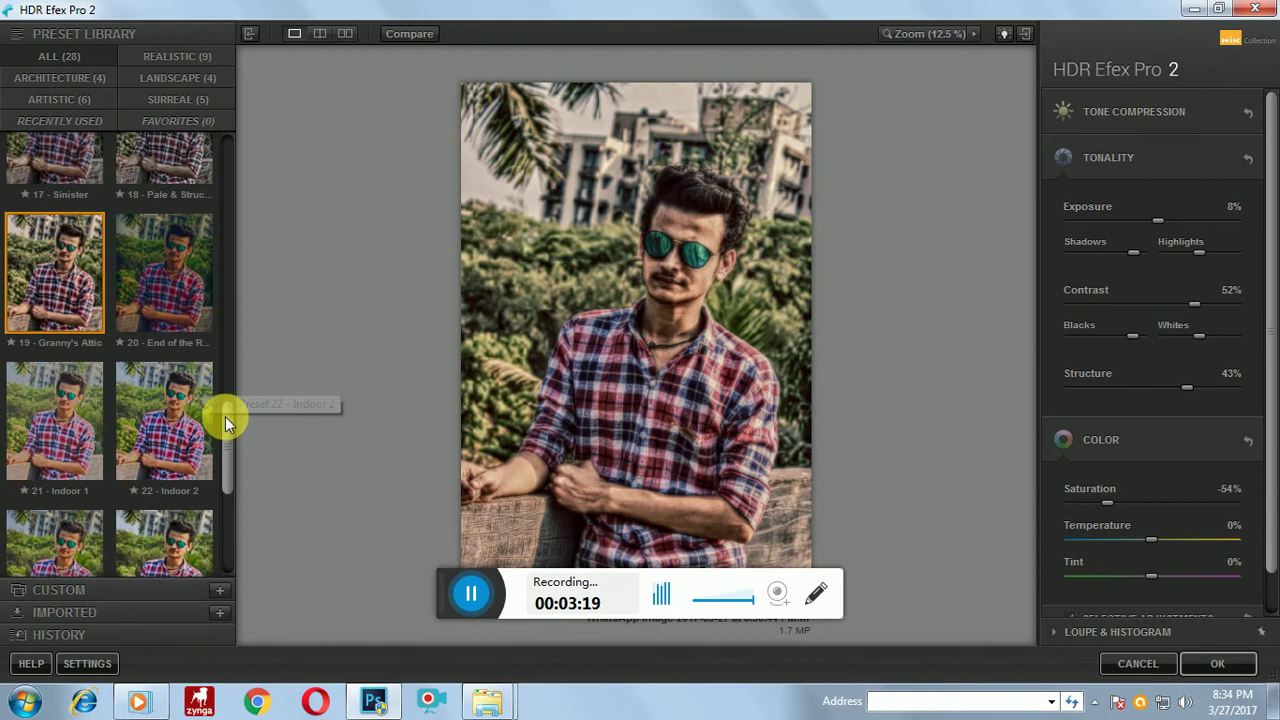
Apply the 10 - Structurized 1 preset and return the result to Photoshop.
scroll(223, 404, up, 3)
scroll(215, 315, up, 2)
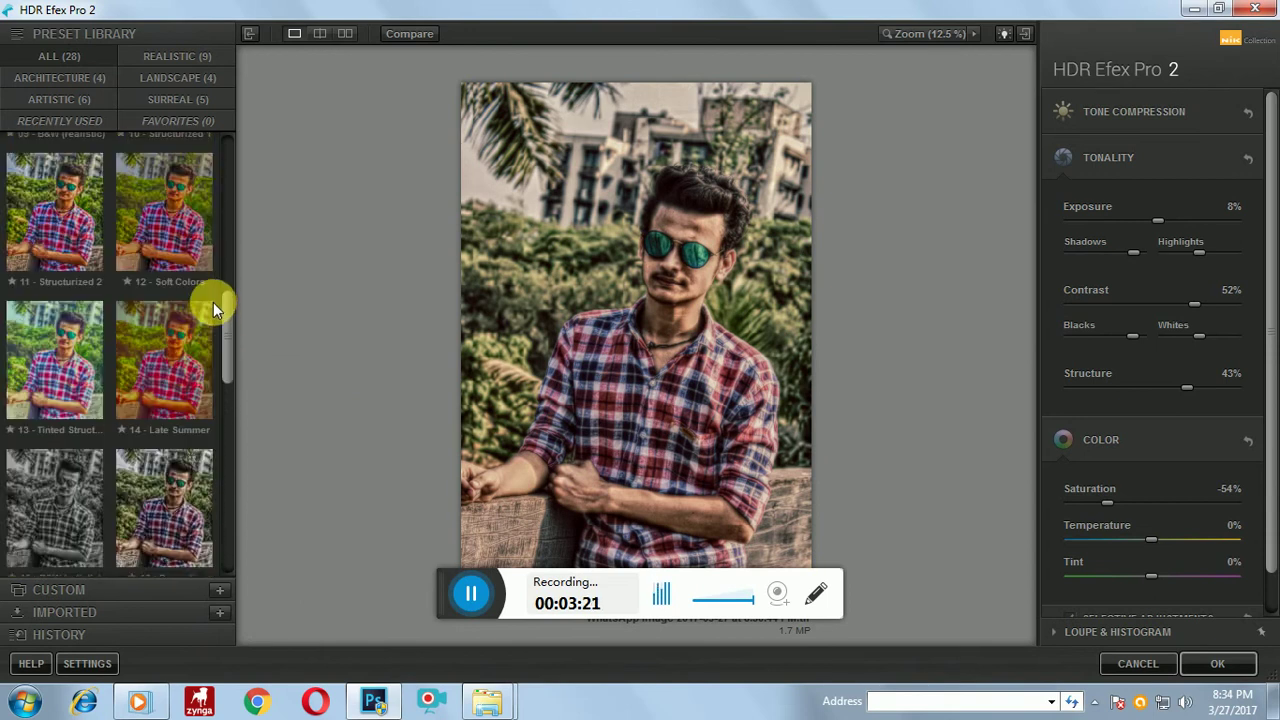
scroll(211, 292, up, 2)
click(87, 276)
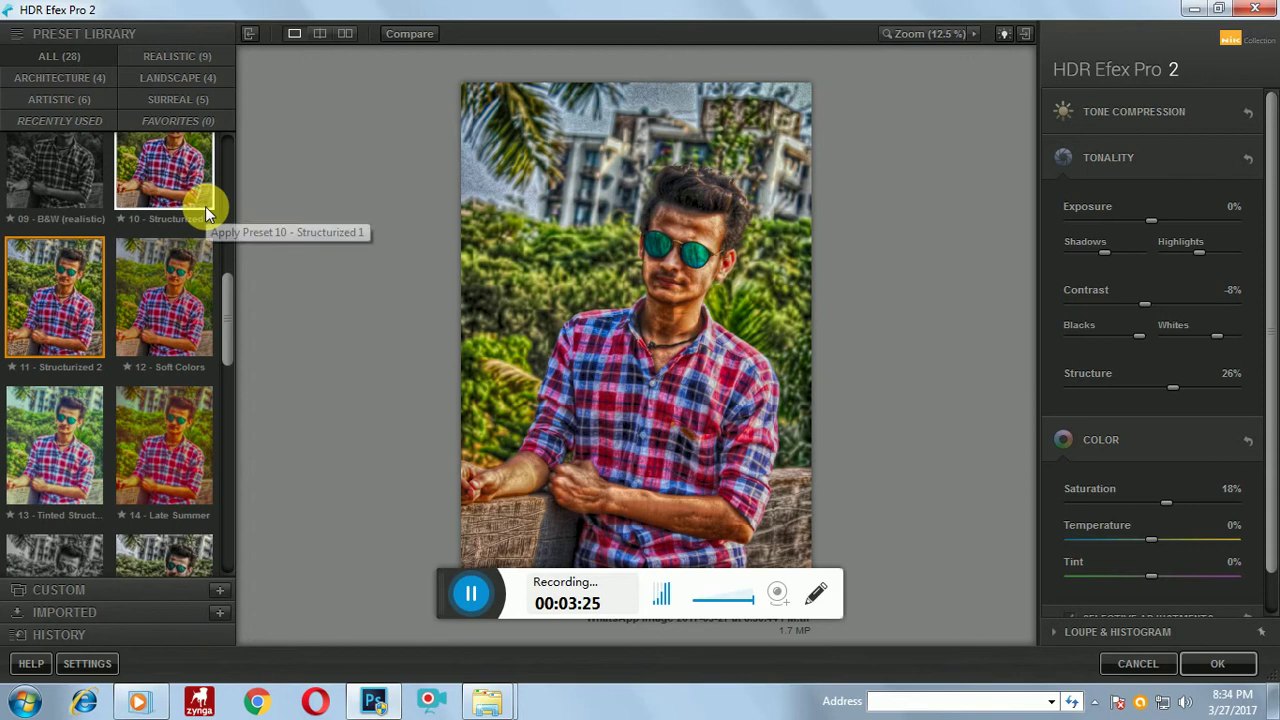
click(206, 207)
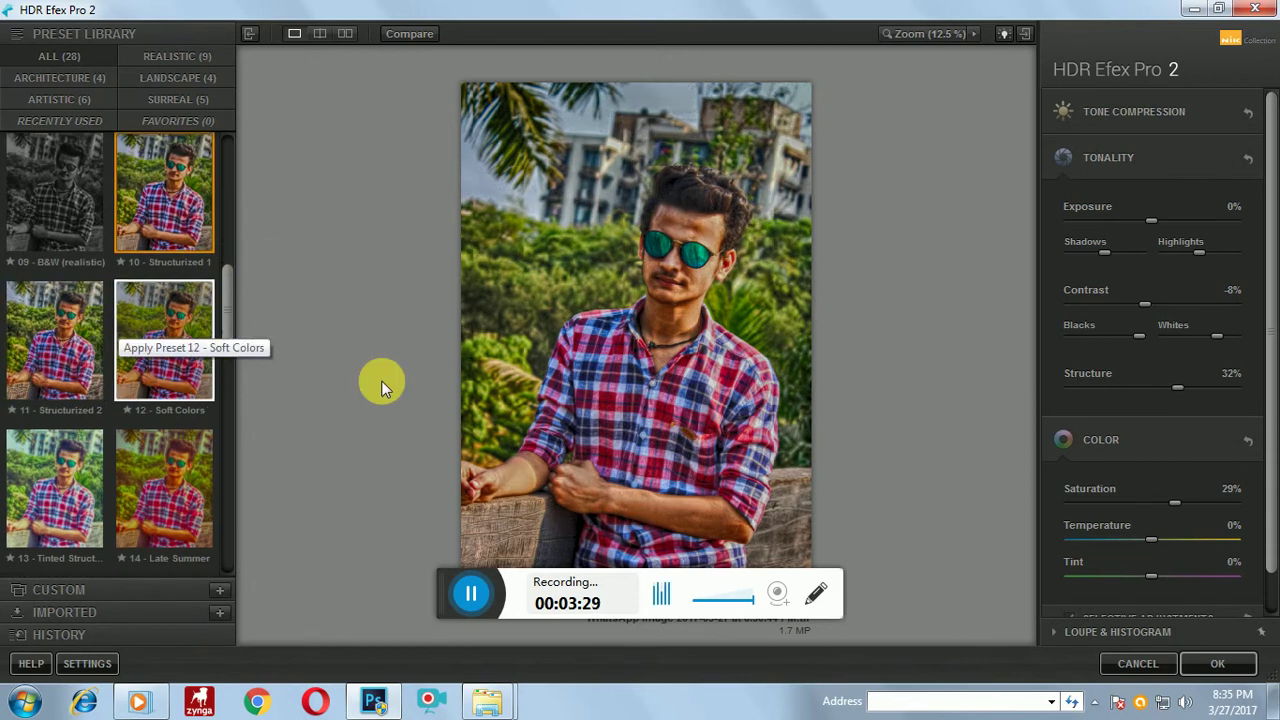
click(1204, 663)
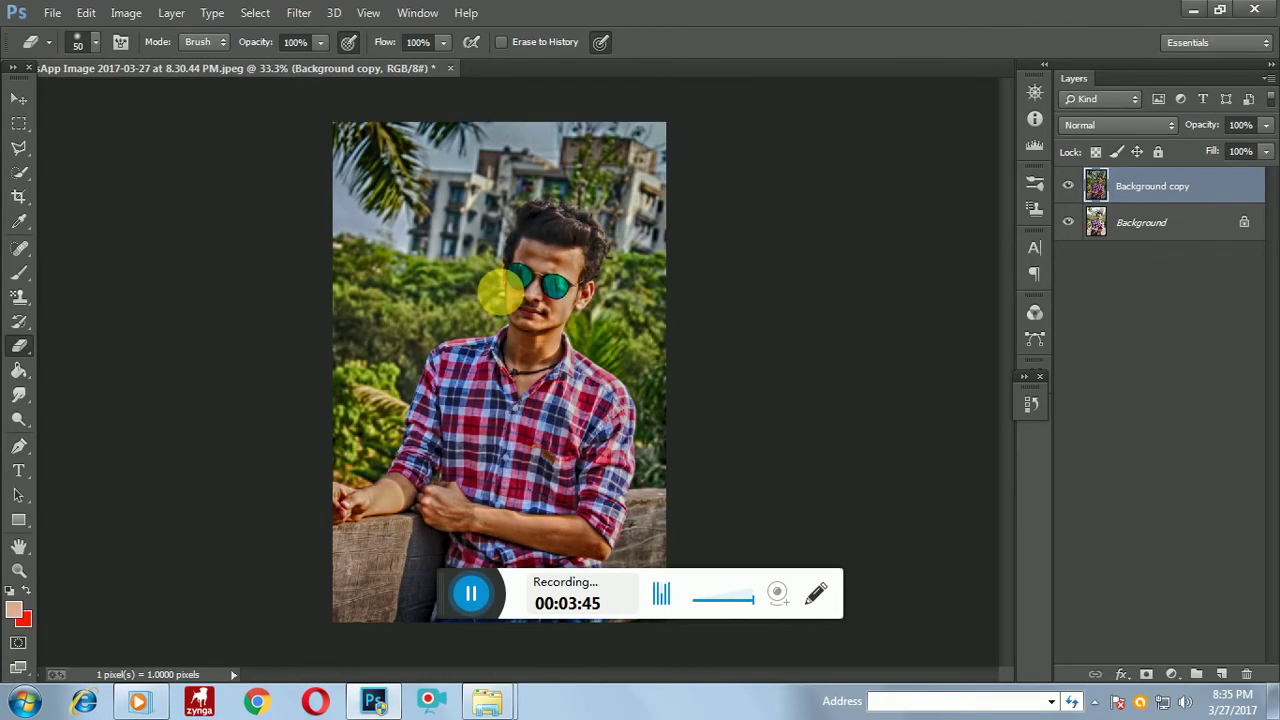
Zoom in and erase the HDR copy over the forehead, face, hair and ear.
key(ctrl+plus)
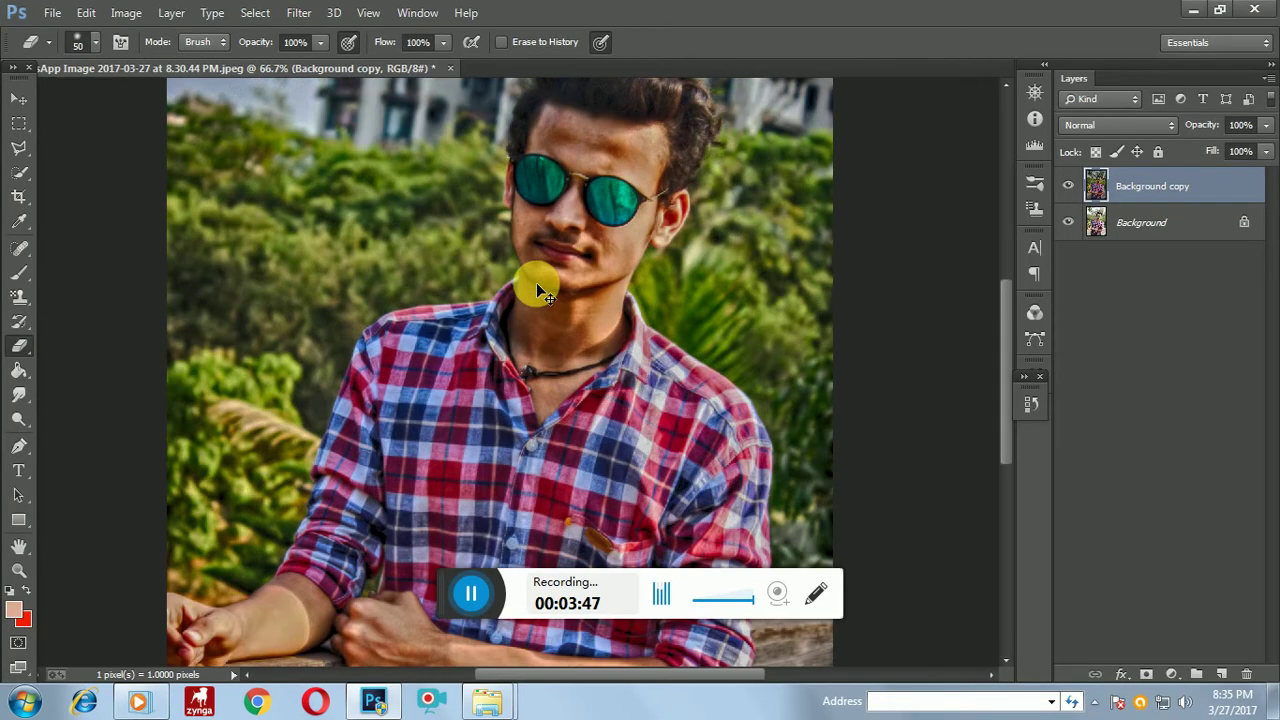
scroll(556, 248, up, 2)
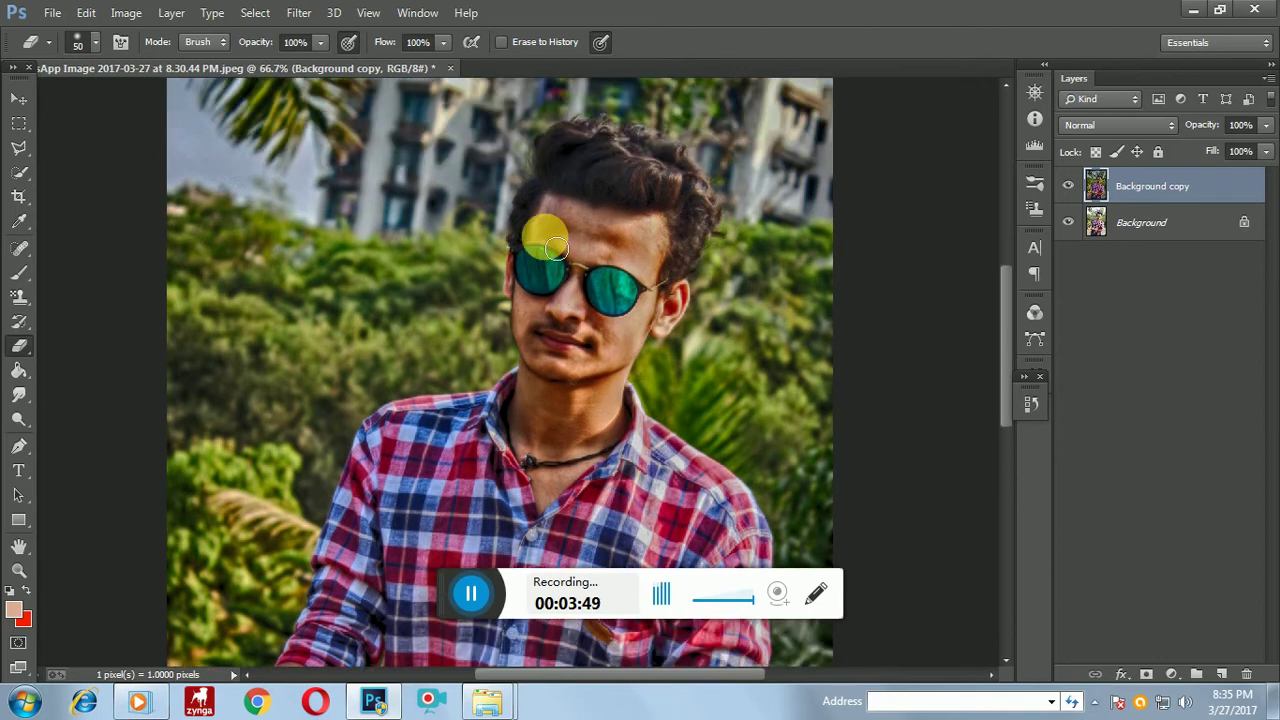
scroll(556, 248, up, 1)
mouse_move(605, 143)
mouse_down()
mouse_move(632, 203)
mouse_move(543, 214)
mouse_move(551, 223)
mouse_move(705, 172)
mouse_move(625, 151)
mouse_move(745, 194)
mouse_move(722, 308)
mouse_move(703, 280)
mouse_move(600, 317)
mouse_move(590, 250)
mouse_move(574, 288)
mouse_move(523, 223)
mouse_move(514, 234)
mouse_move(563, 346)
mouse_move(634, 323)
mouse_move(622, 375)
mouse_move(651, 380)
mouse_move(703, 351)
mouse_move(615, 420)
mouse_move(566, 390)
mouse_move(557, 366)
mouse_move(571, 451)
mouse_move(598, 498)
mouse_move(603, 463)
mouse_move(617, 480)
mouse_move(631, 449)
mouse_move(624, 412)
mouse_move(676, 442)
mouse_move(683, 464)
mouse_move(612, 506)
mouse_move(563, 484)
mouse_move(537, 509)
mouse_move(563, 409)
mouse_move(569, 451)
mouse_move(597, 477)
mouse_move(575, 470)
mouse_move(530, 400)
mouse_move(532, 372)
mouse_move(586, 343)
mouse_move(597, 291)
mouse_move(563, 271)
mouse_move(552, 178)
mouse_move(553, 287)
mouse_move(563, 236)
mouse_move(609, 181)
mouse_move(626, 118)
mouse_move(617, 127)
mouse_move(680, 120)
mouse_move(729, 149)
mouse_move(742, 217)
mouse_move(743, 134)
mouse_move(757, 143)
mouse_move(828, 255)
mouse_move(780, 271)
mouse_move(769, 223)
mouse_move(760, 370)
mouse_move(780, 372)
mouse_up()
click(474, 590)
scroll(532, 372, down, 1)
scroll(543, 251, up, 5)
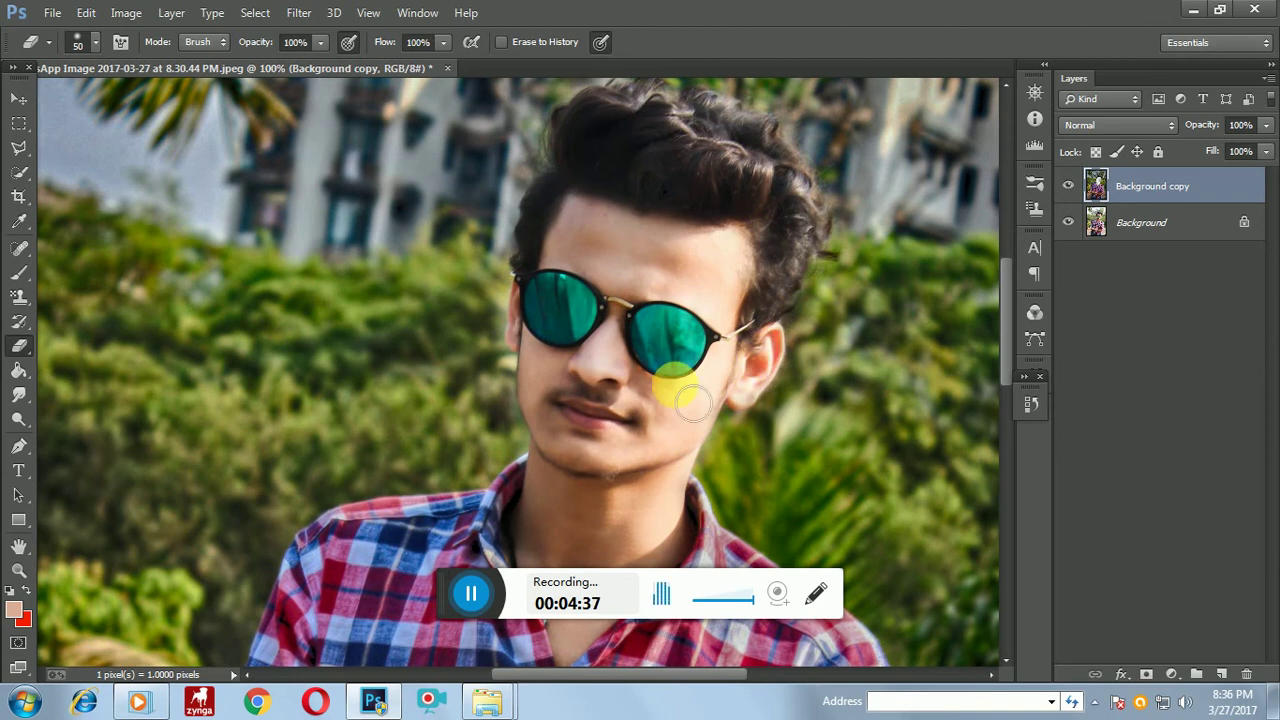
Scroll down and erase the HDR copy along the forearm and across the hand.
scroll(575, 325, down, 1)
scroll(590, 312, down, 3)
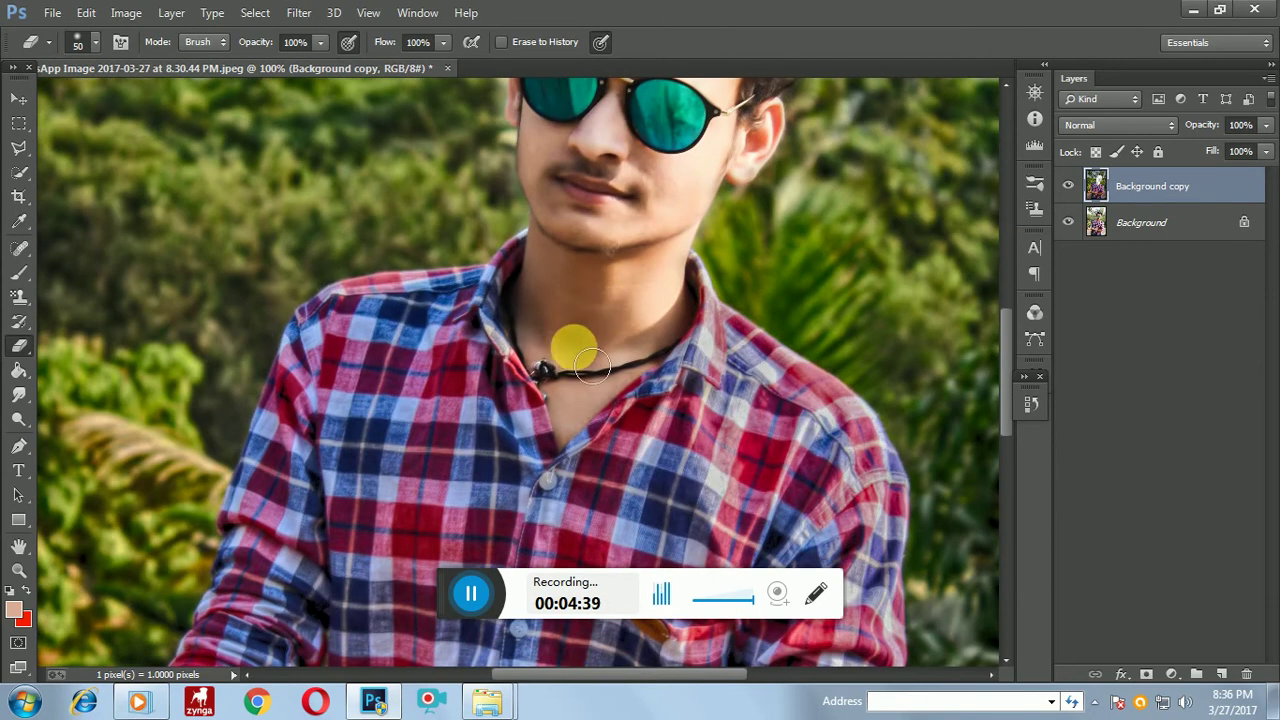
scroll(480, 345, down, 2)
scroll(330, 450, down, 3)
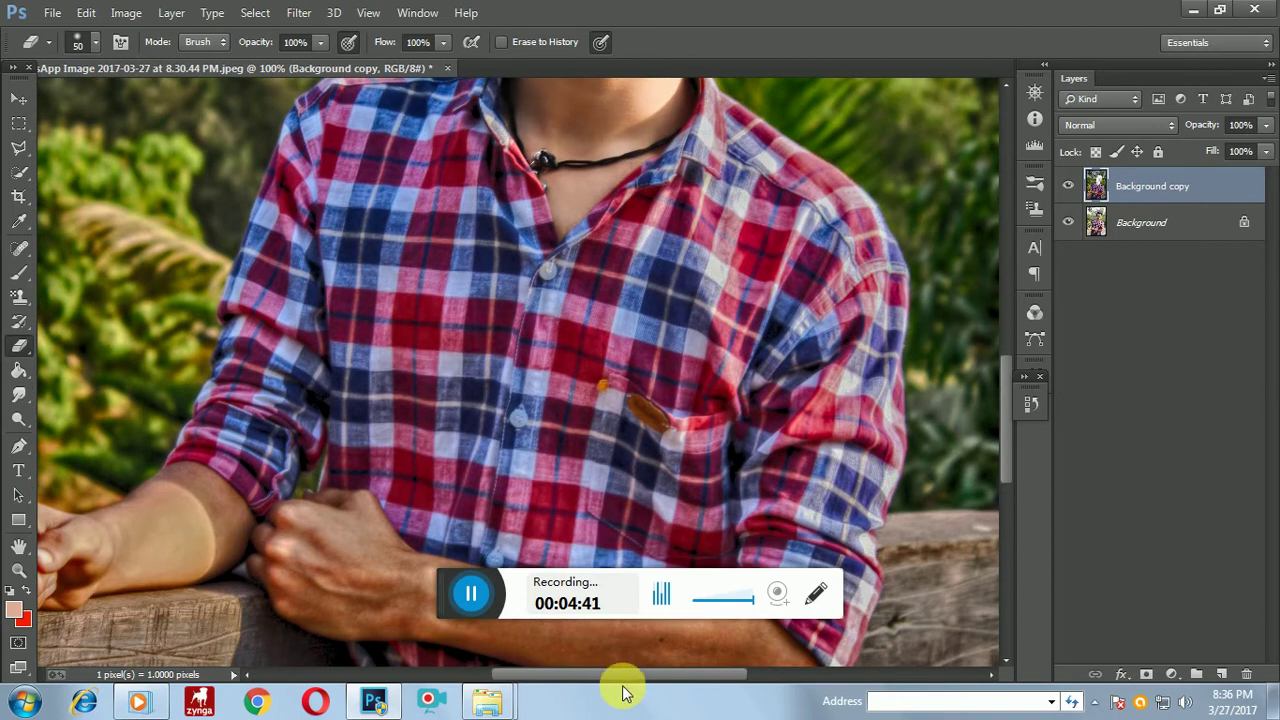
drag(615, 678, 578, 674)
mouse_move(251, 551)
mouse_down()
mouse_move(163, 563)
mouse_move(163, 600)
mouse_move(244, 597)
mouse_move(268, 548)
mouse_move(288, 550)
mouse_up()
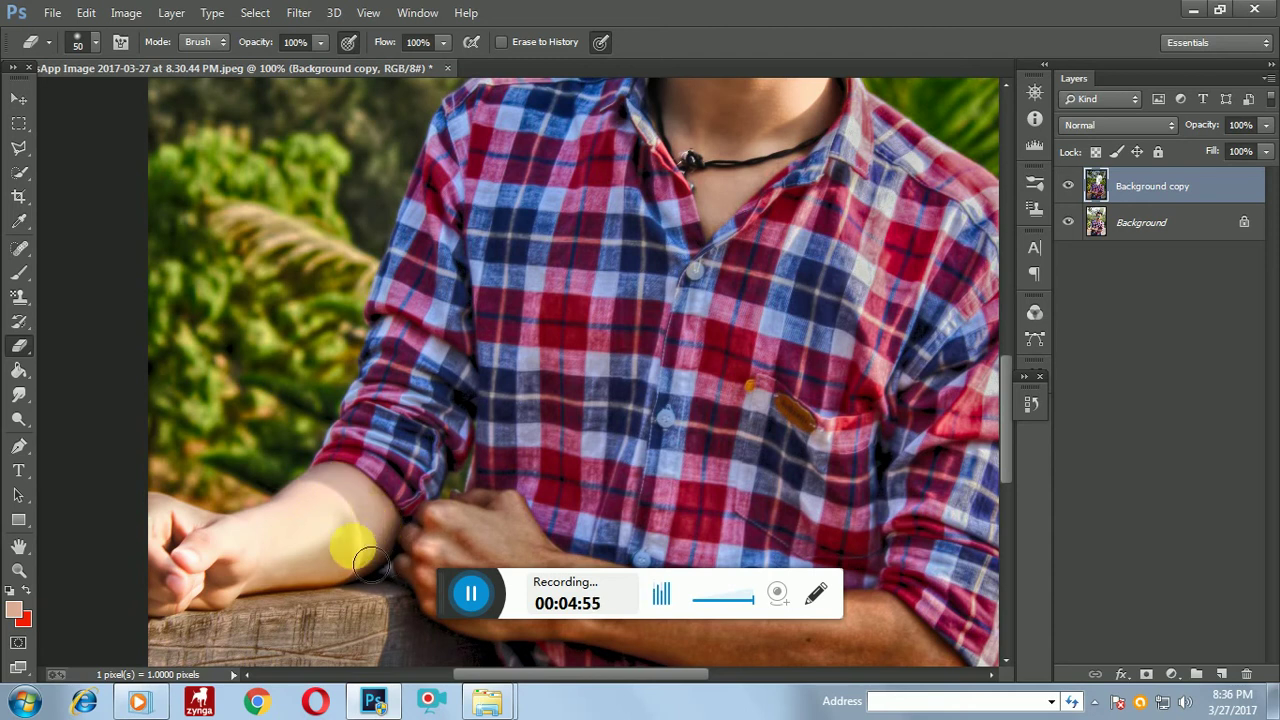
drag(368, 562, 284, 572)
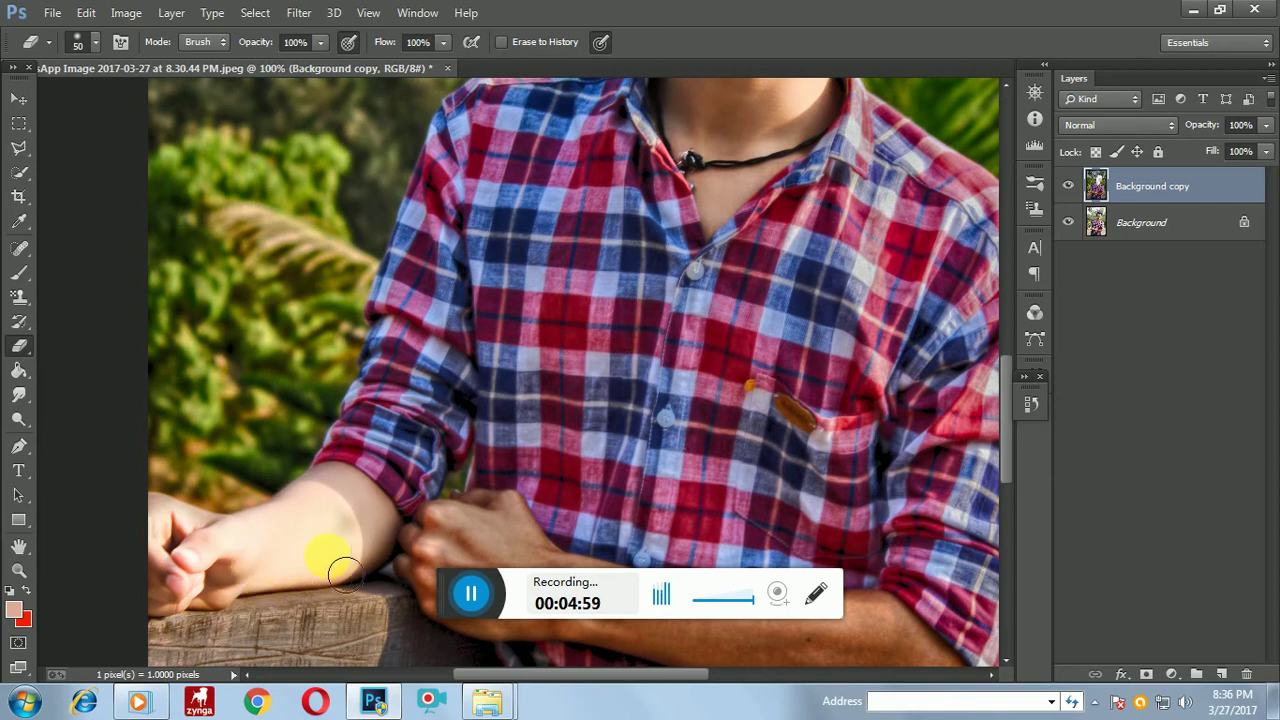
drag(408, 546, 382, 568)
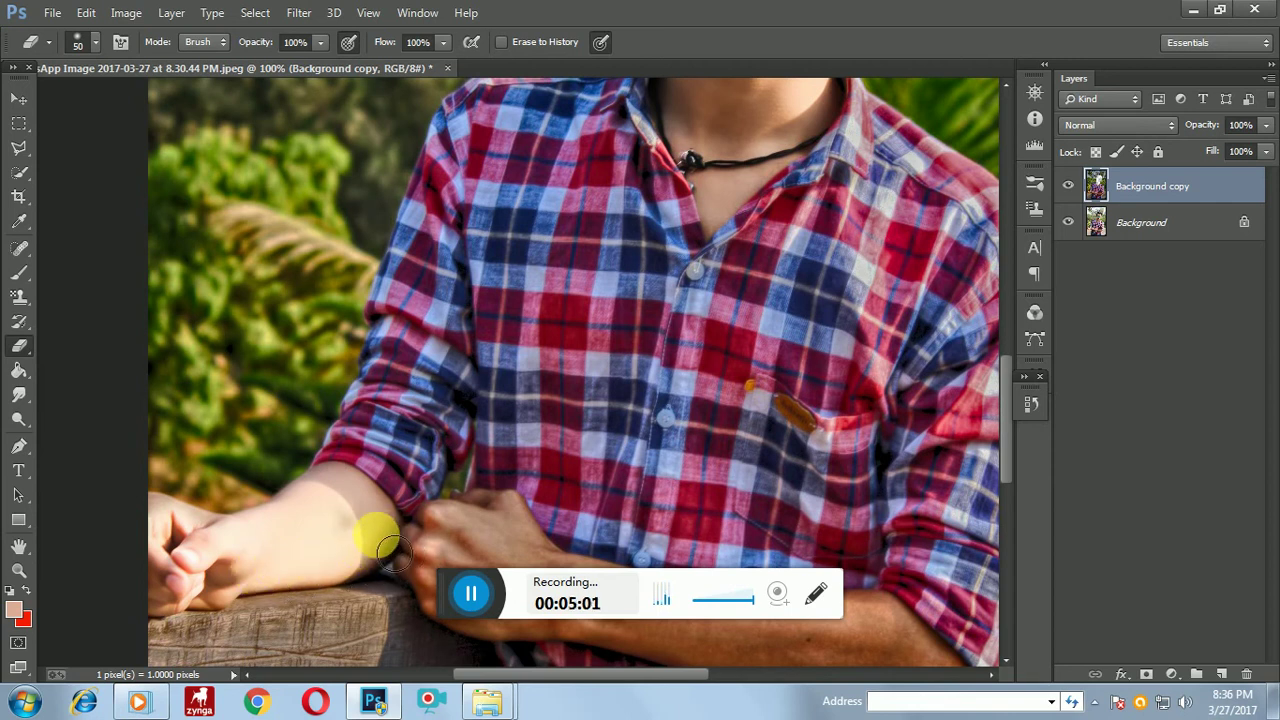
mouse_move(313, 513)
mouse_down()
mouse_move(500, 543)
mouse_move(429, 514)
mouse_move(517, 545)
mouse_up()
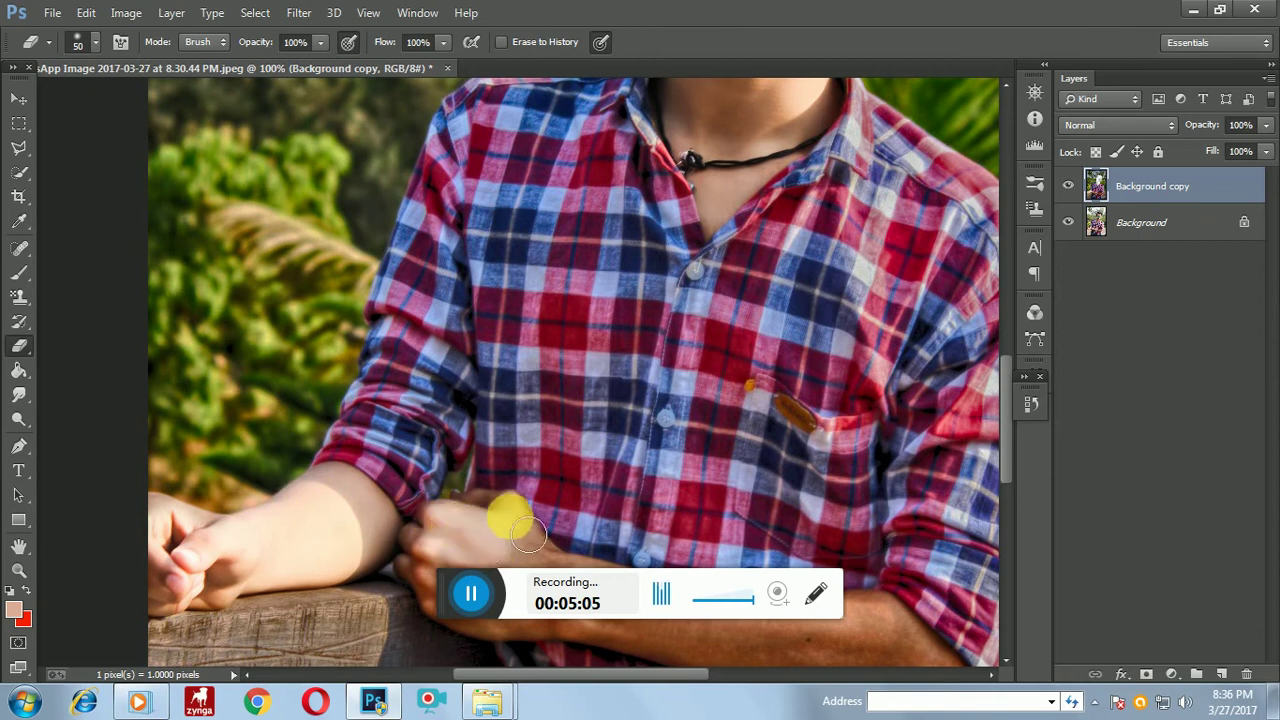
Scroll further and erase the copy up the length of the forearm and shirt.
scroll(440, 515, down, 2)
scroll(470, 520, down, 3)
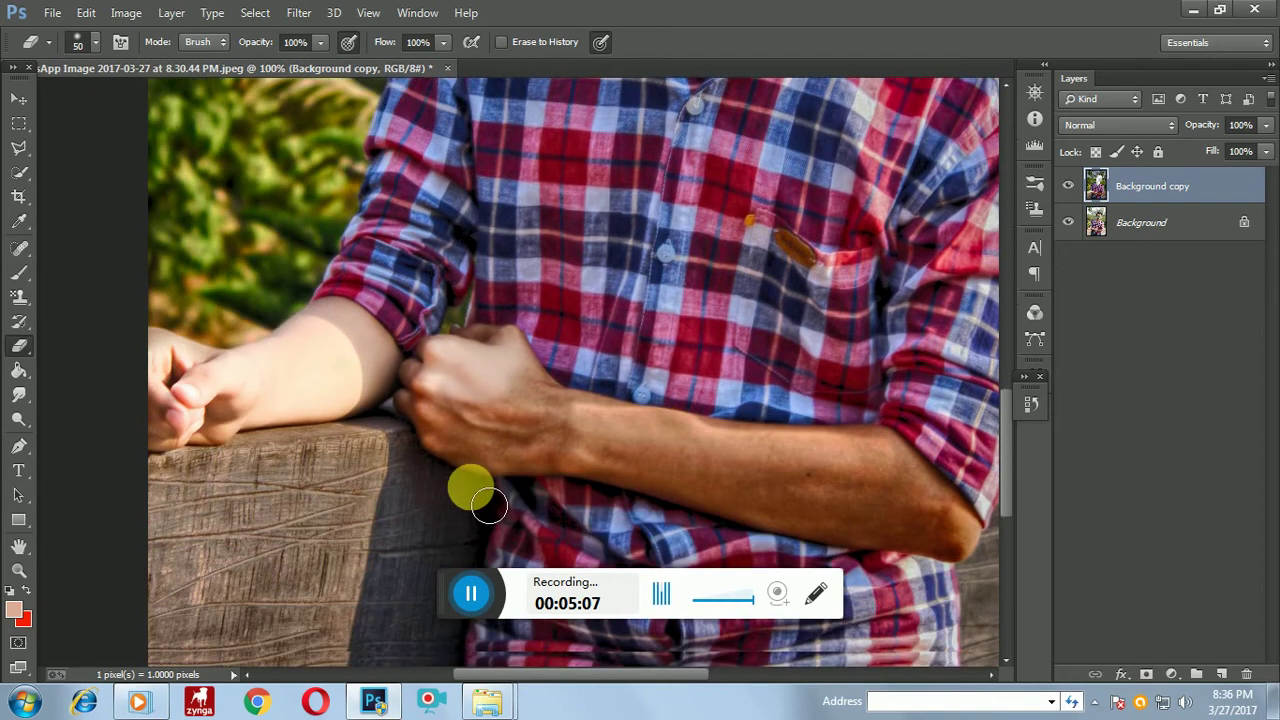
scroll(489, 505, down, 1)
mouse_move(443, 412)
mouse_down()
mouse_move(523, 414)
mouse_move(540, 386)
mouse_move(610, 430)
mouse_move(589, 411)
mouse_move(805, 447)
mouse_move(737, 437)
mouse_move(883, 441)
mouse_move(960, 514)
mouse_move(913, 532)
mouse_move(615, 458)
mouse_move(517, 449)
mouse_move(586, 457)
mouse_move(588, 437)
mouse_move(889, 486)
mouse_move(906, 503)
mouse_move(893, 531)
mouse_move(956, 534)
mouse_move(619, 462)
mouse_move(909, 486)
mouse_move(871, 449)
mouse_move(491, 377)
mouse_move(466, 463)
mouse_move(289, 107)
mouse_up()
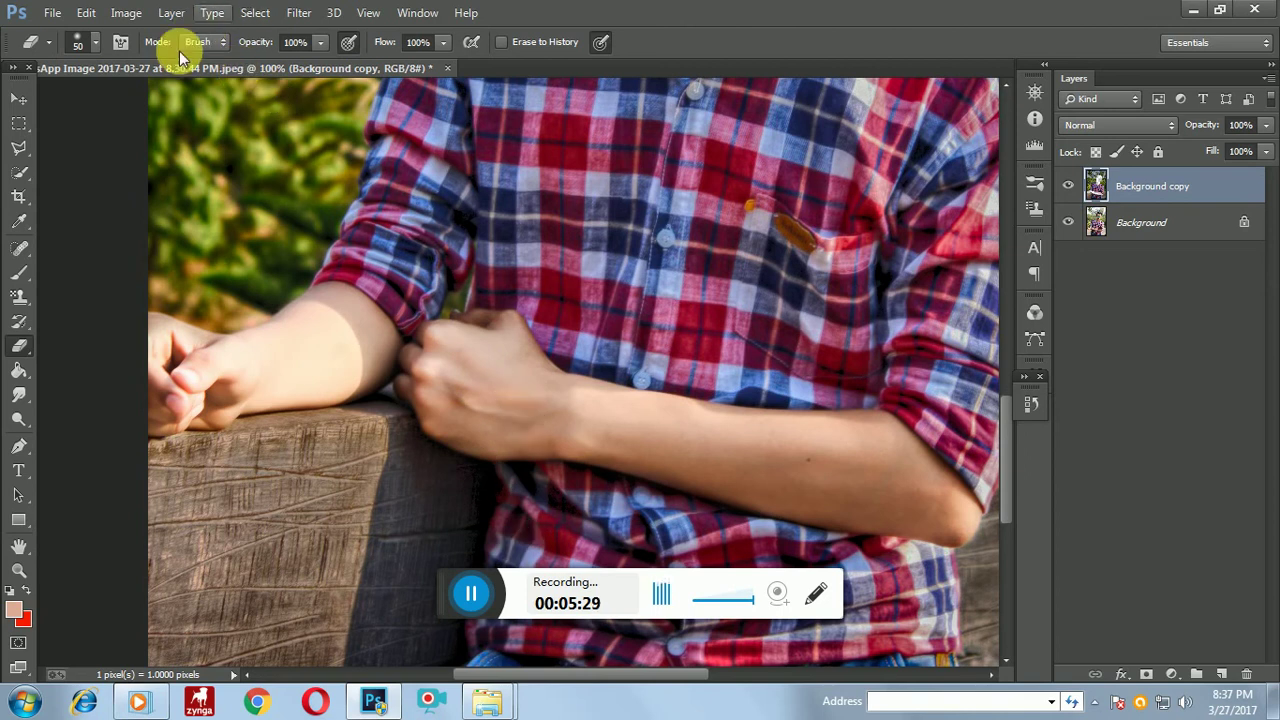
Set the eraser brush to 36 px and touch up the neck and face.
click(97, 45)
drag(125, 101, 122, 101)
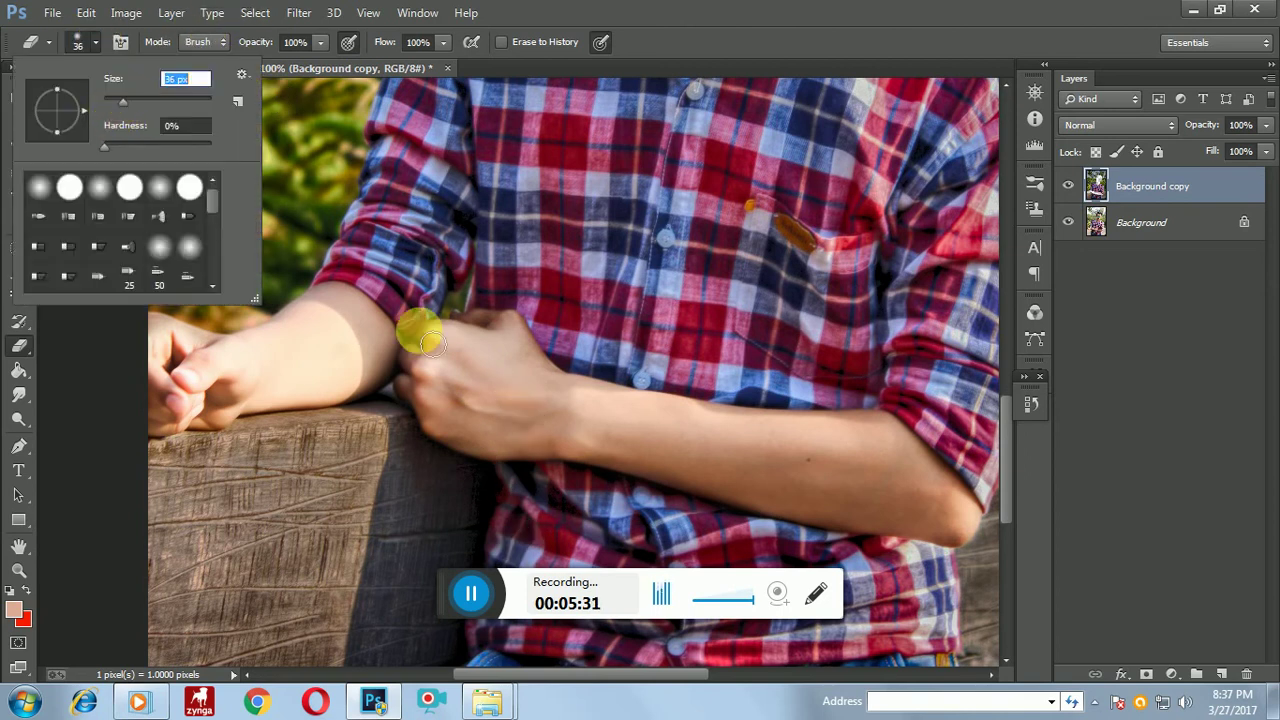
click(528, 347)
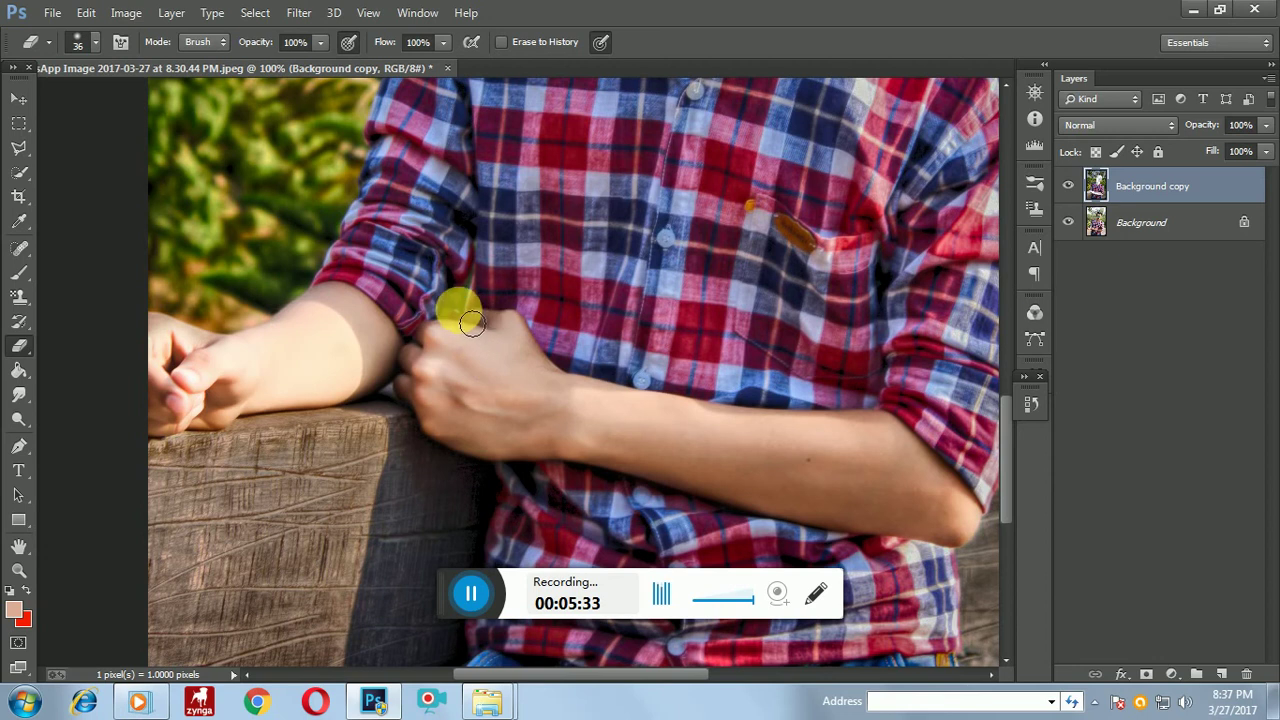
scroll(514, 357, up, 1)
scroll(560, 349, up, 3)
scroll(771, 234, up, 1)
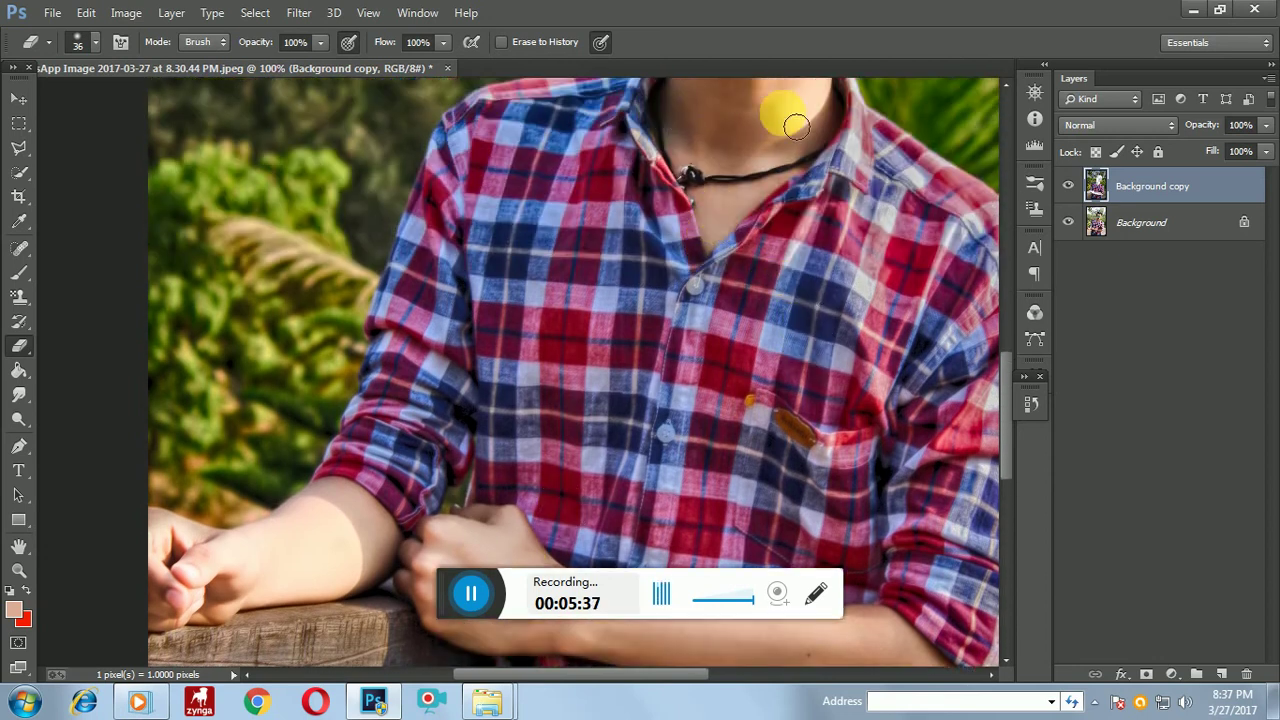
scroll(730, 150, up, 2)
scroll(705, 210, up, 3)
scroll(725, 227, up, 2)
scroll(751, 251, up, 2)
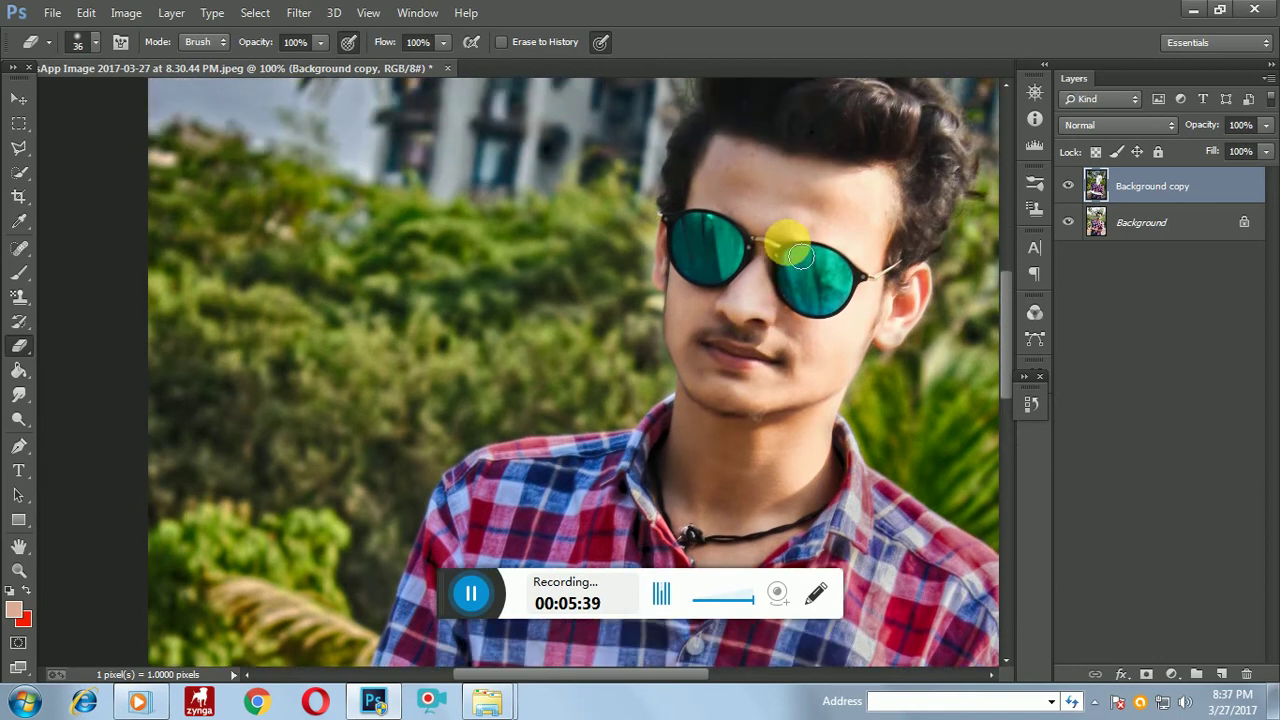
scroll(777, 229, up, 1)
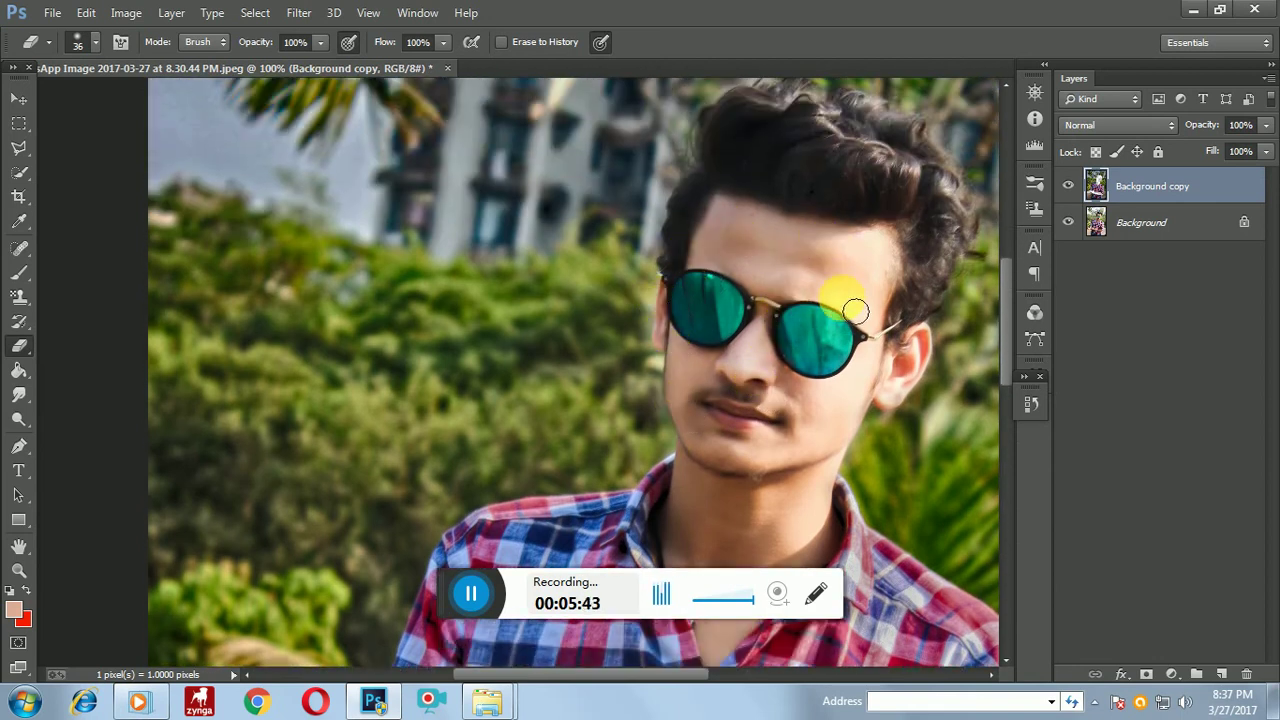
Zoom out to the whole photo and select the Background layer along with its copy.
key(ctrl+0)
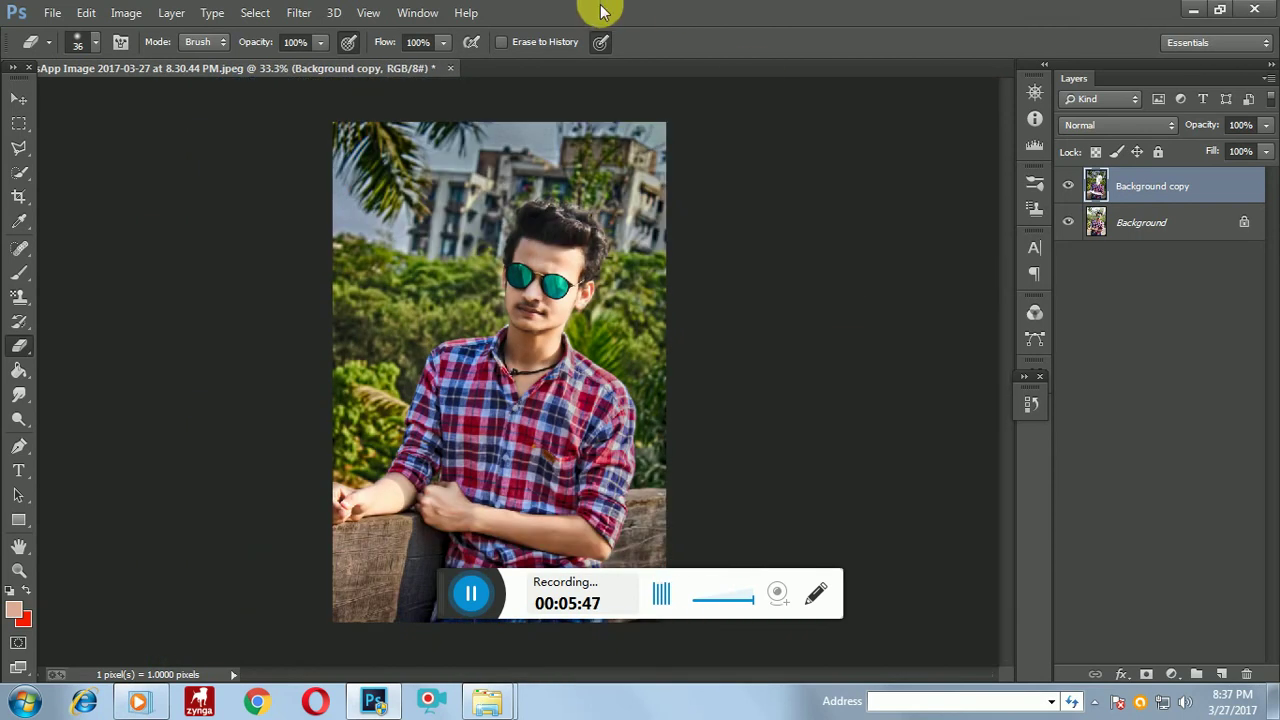
shift+click(1150, 222)
right_click(1143, 223)
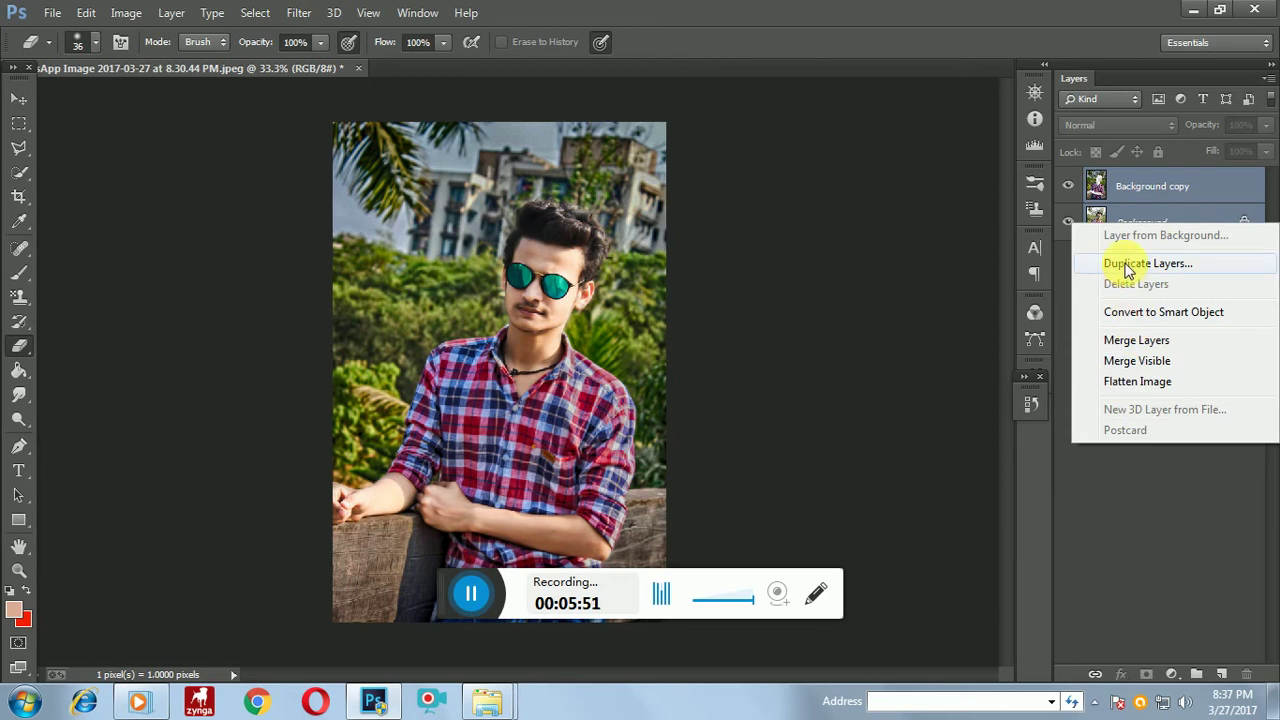
Merge Background copy and Background into one layer, then bring up the Filter menu.
right_click(1123, 181)
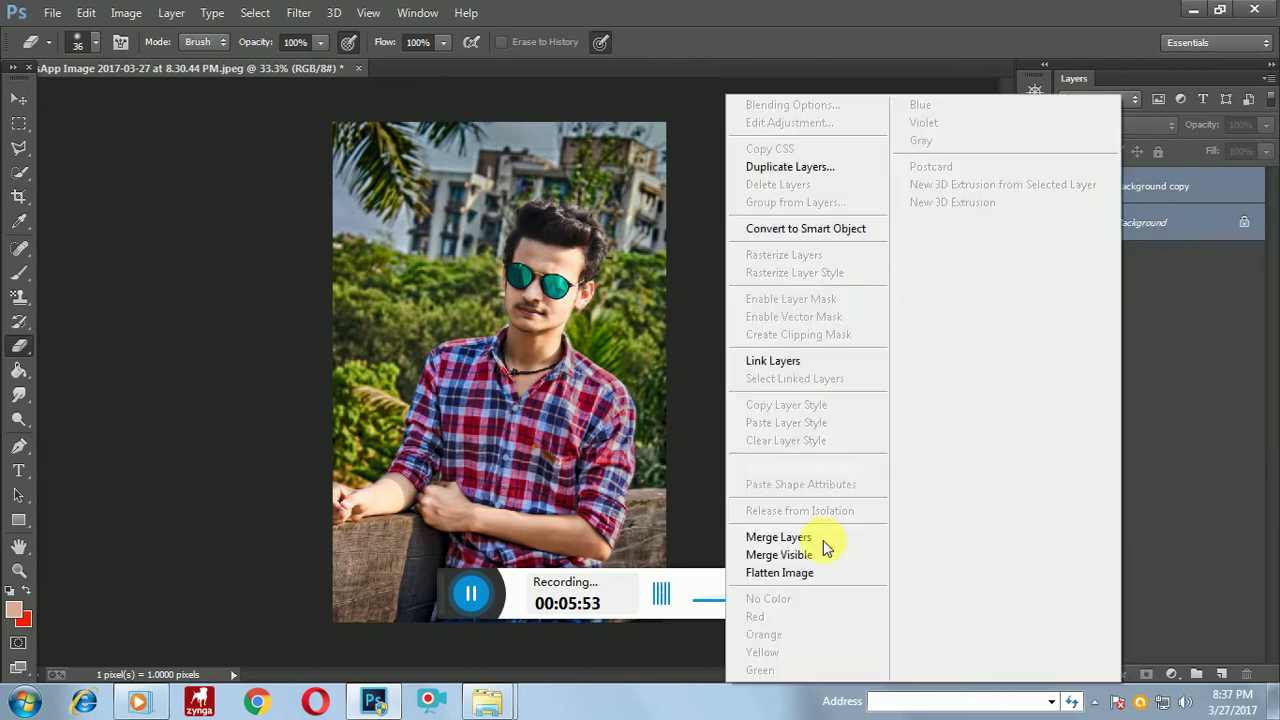
click(822, 540)
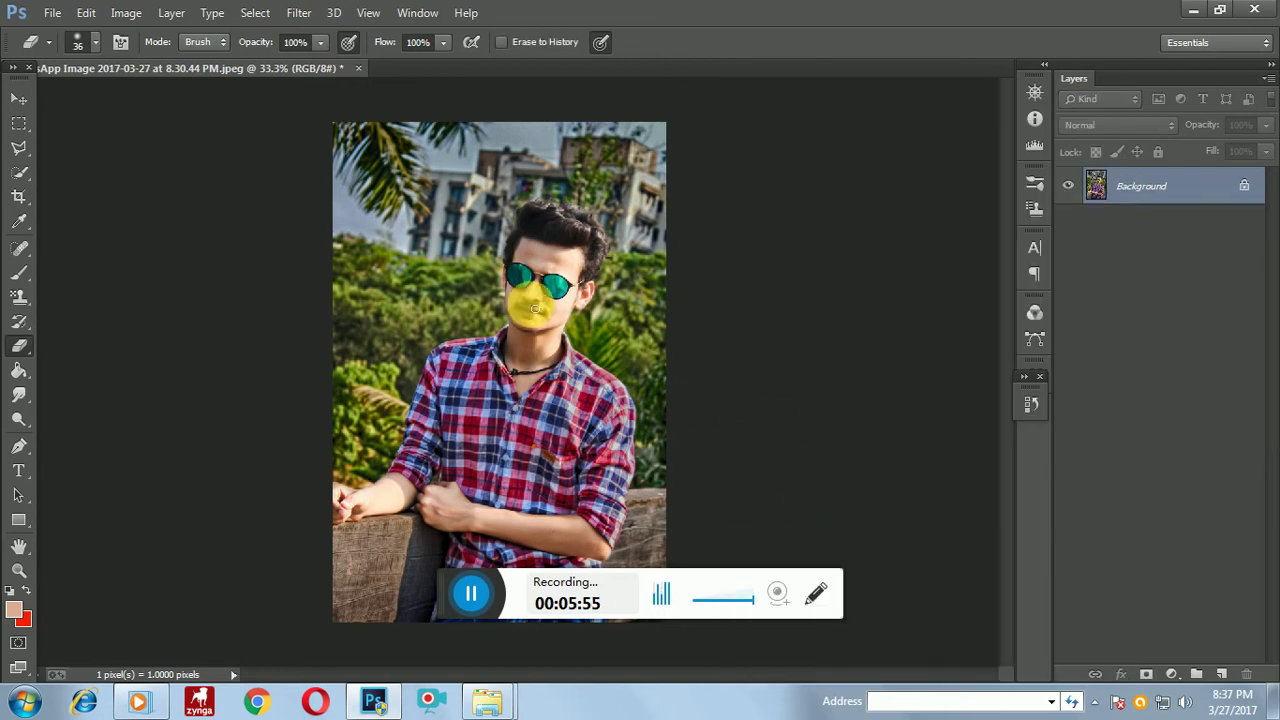
scroll(530, 303, down, 1)
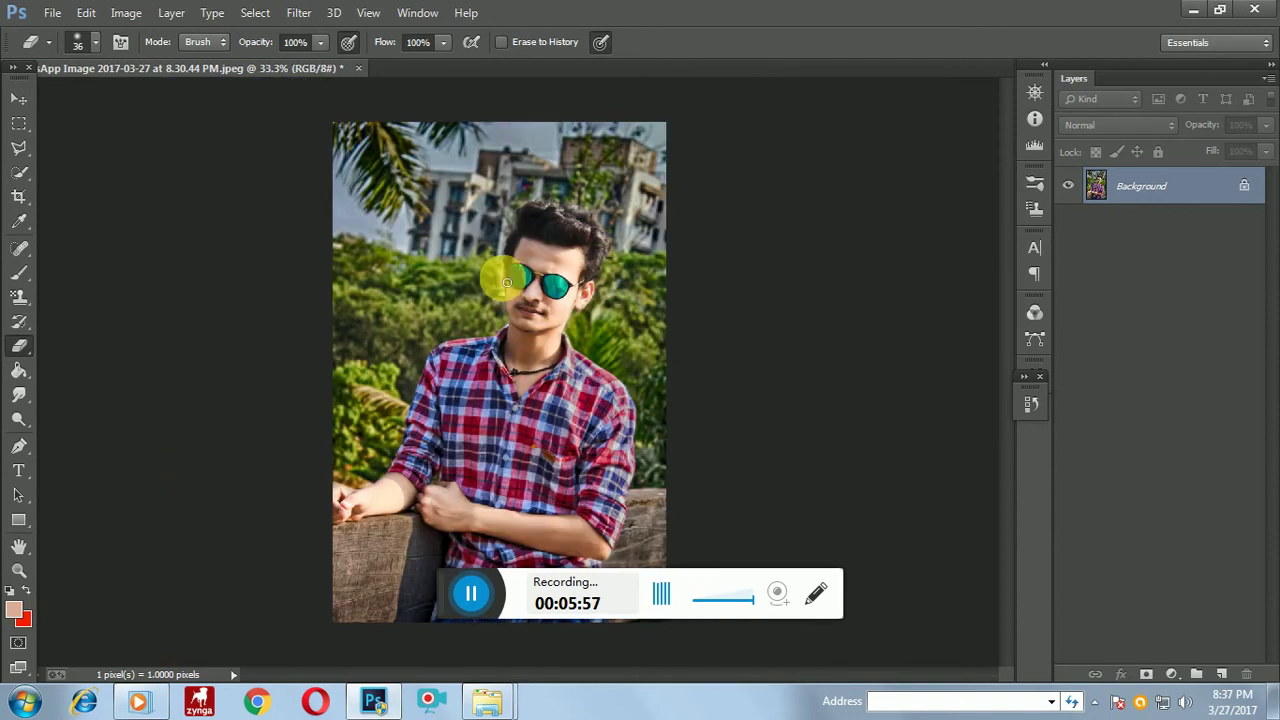
click(298, 12)
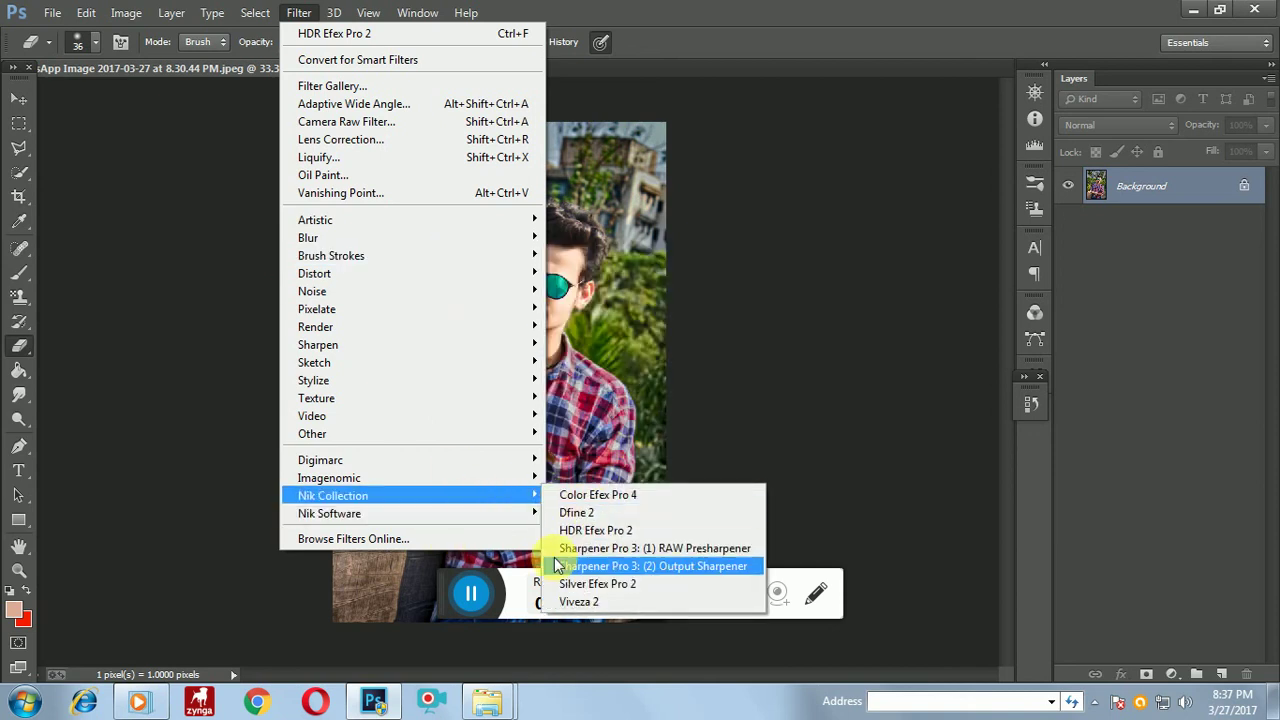
In Color Efex Pro 3.0, preview Bi-Color and Bleach Bypass, then apply Brilliance/Warmth at 53%/47%.
mouse_move(329, 513)
click(578, 514)
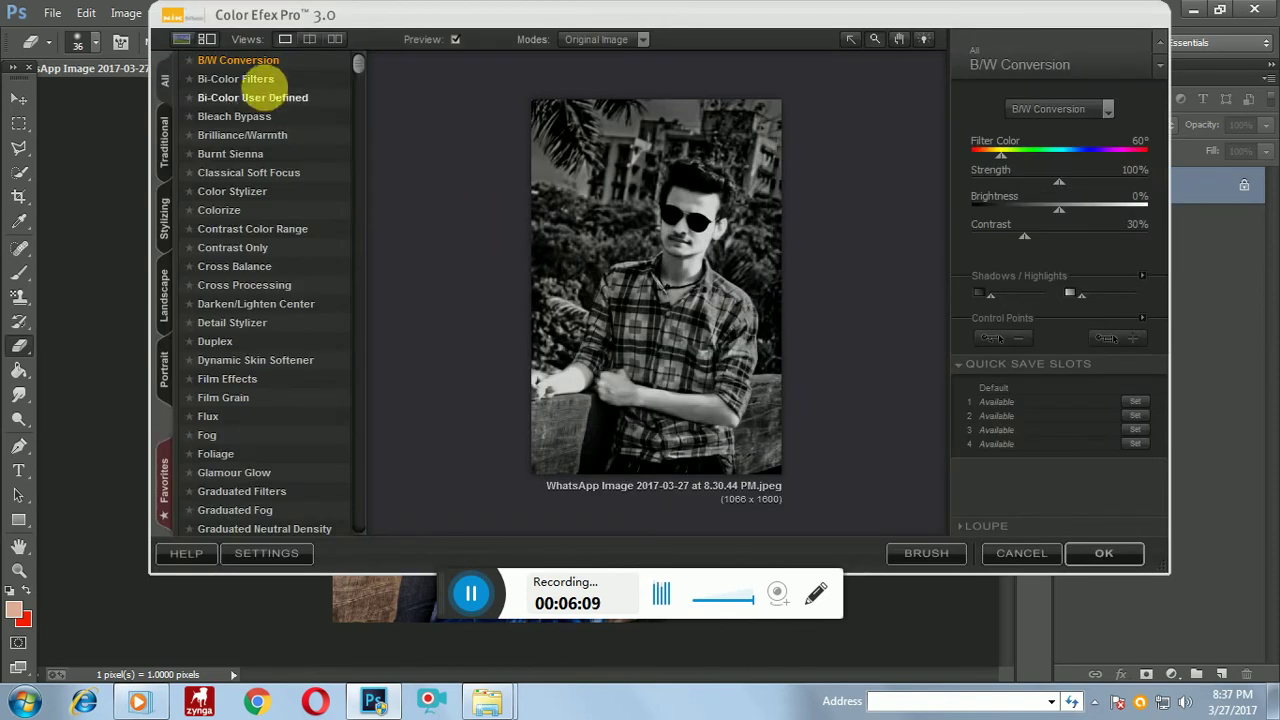
click(262, 79)
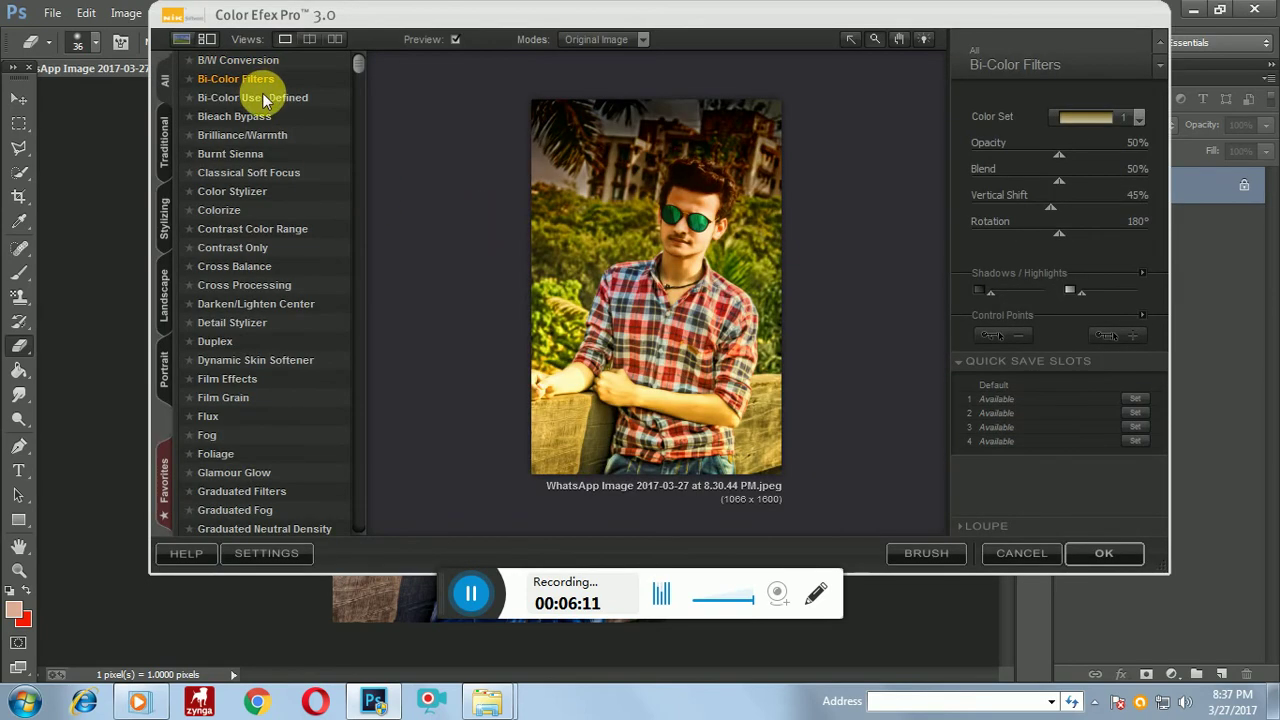
click(263, 97)
click(238, 117)
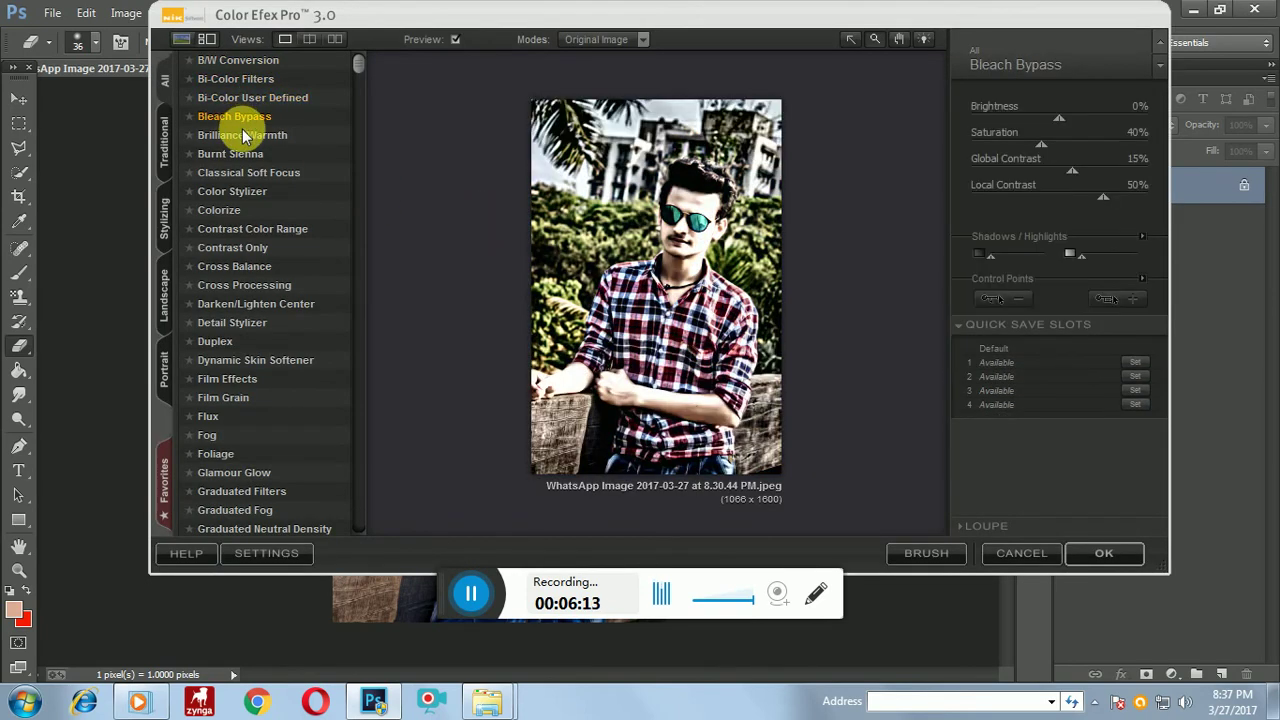
click(243, 134)
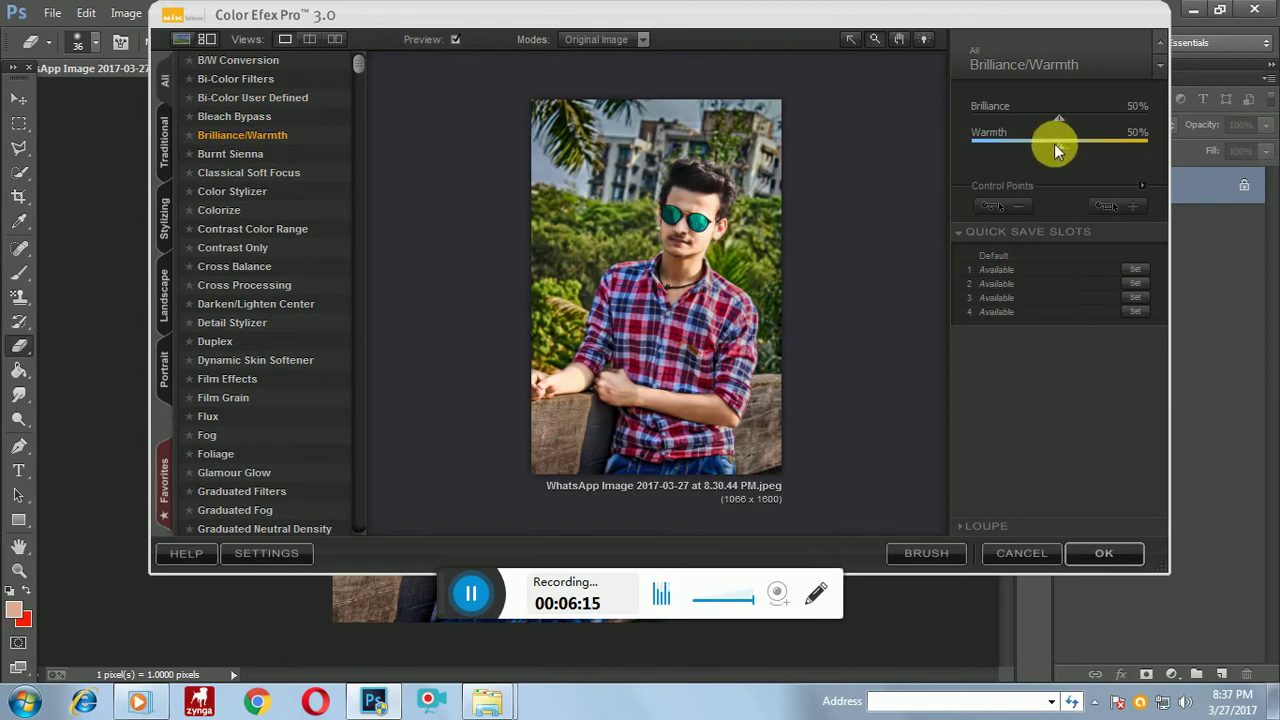
mouse_move(1053, 148)
mouse_down()
mouse_move(1036, 149)
mouse_move(1049, 151)
mouse_up()
click(1105, 553)
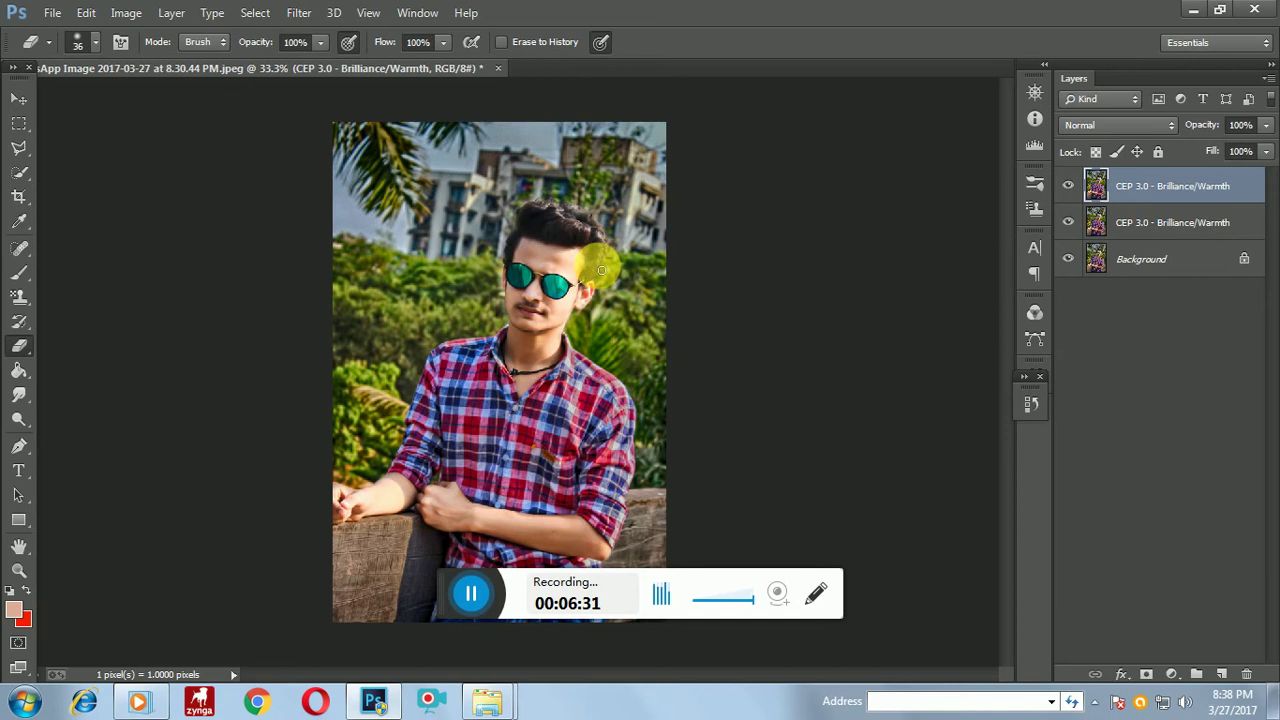
Select both CEP 3.0 filter layers and merge them into one layer.
key(ctrl+plus)
key(ctrl+plus)
key(ctrl+minus)
key(ctrl+minus)
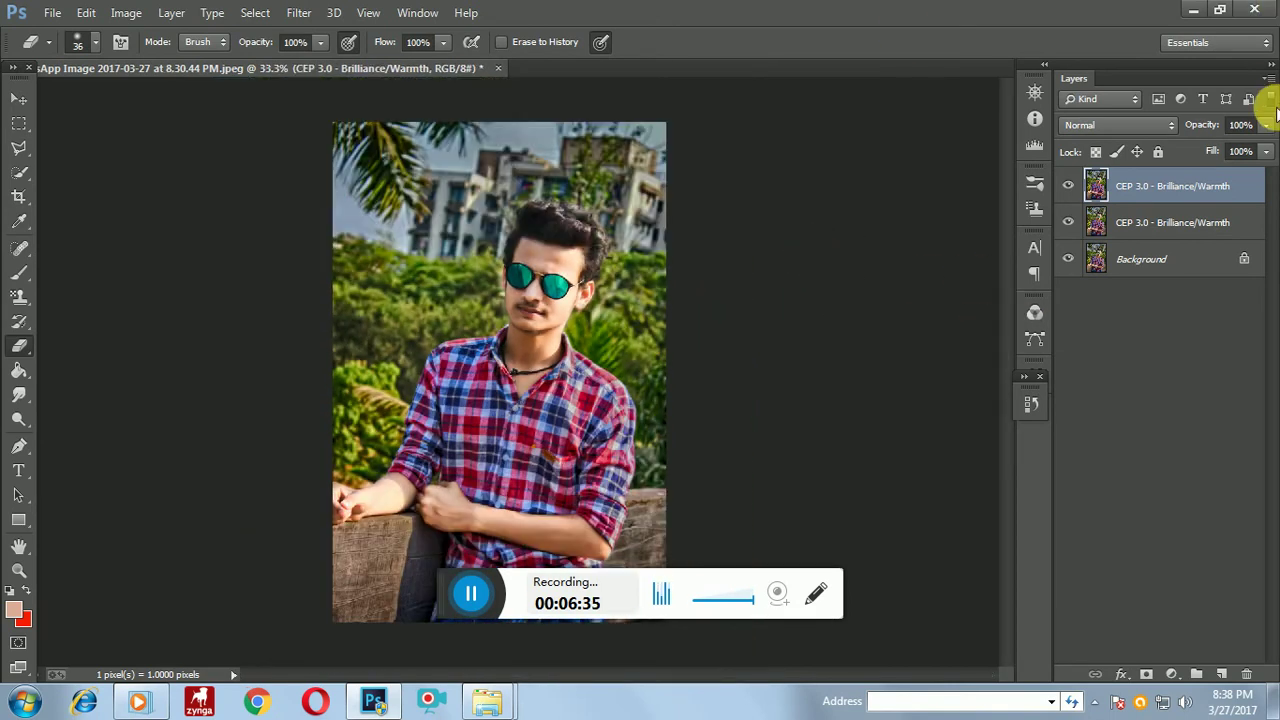
shift+click(1146, 231)
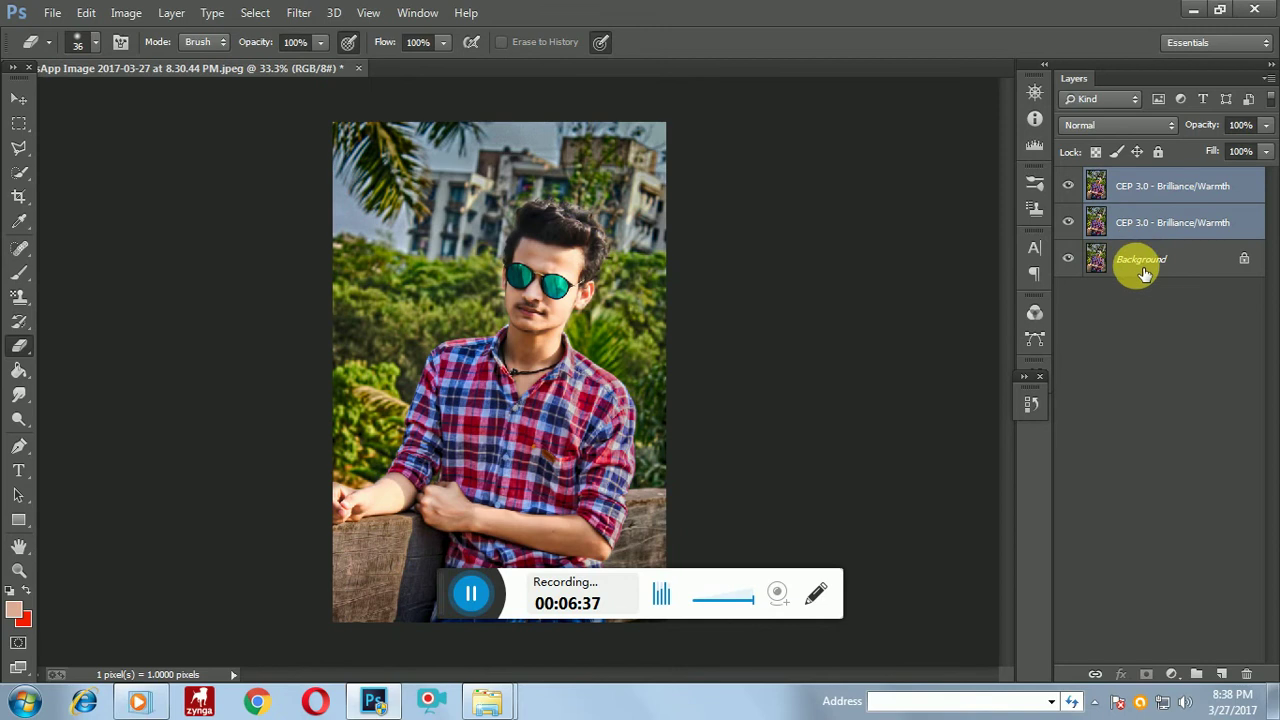
right_click(1131, 220)
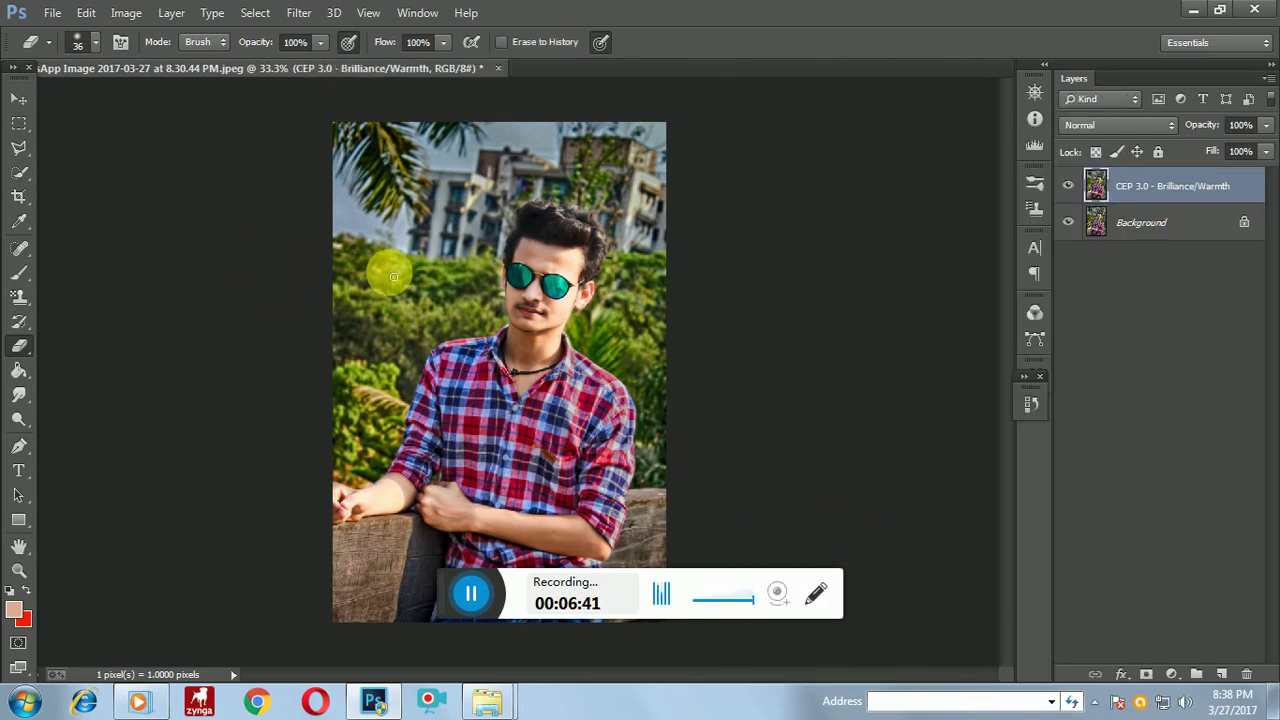
Zoom in to inspect, then start a Quick Selection over the top-left palm leaves.
key(ctrl+plus)
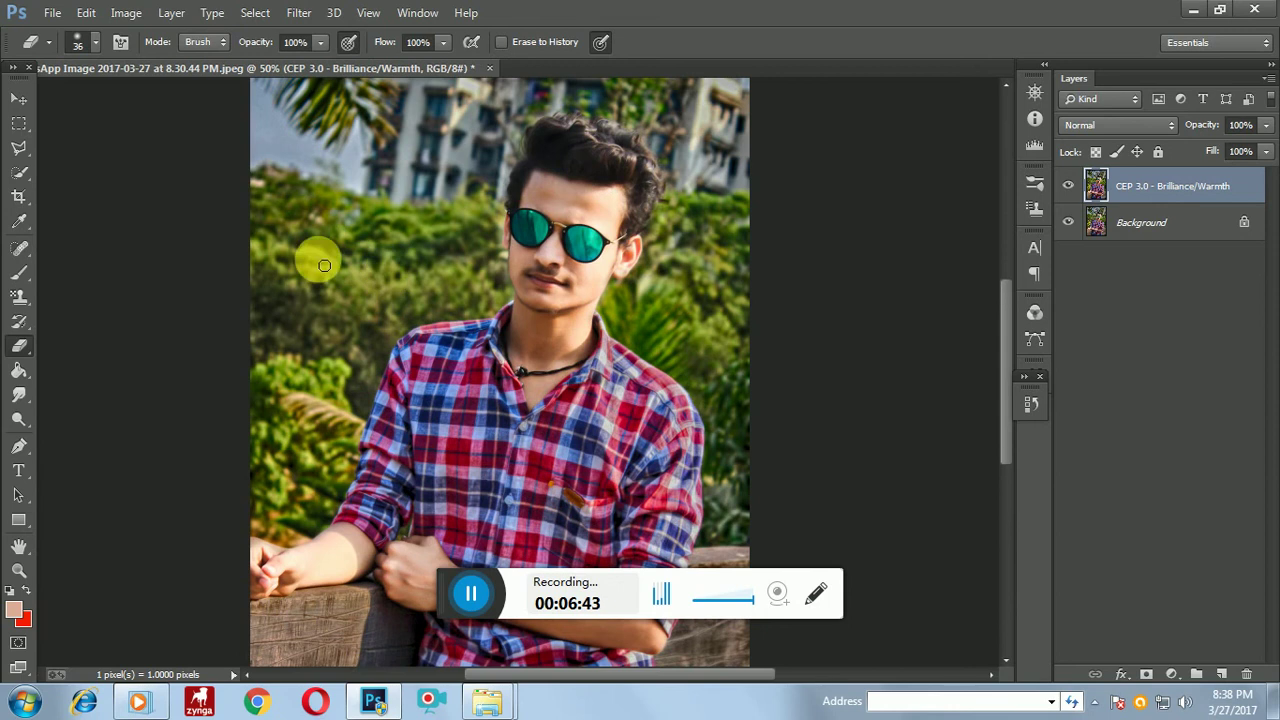
scroll(314, 257, down, 3)
scroll(280, 330, down, 3)
scroll(523, 214, up, 1)
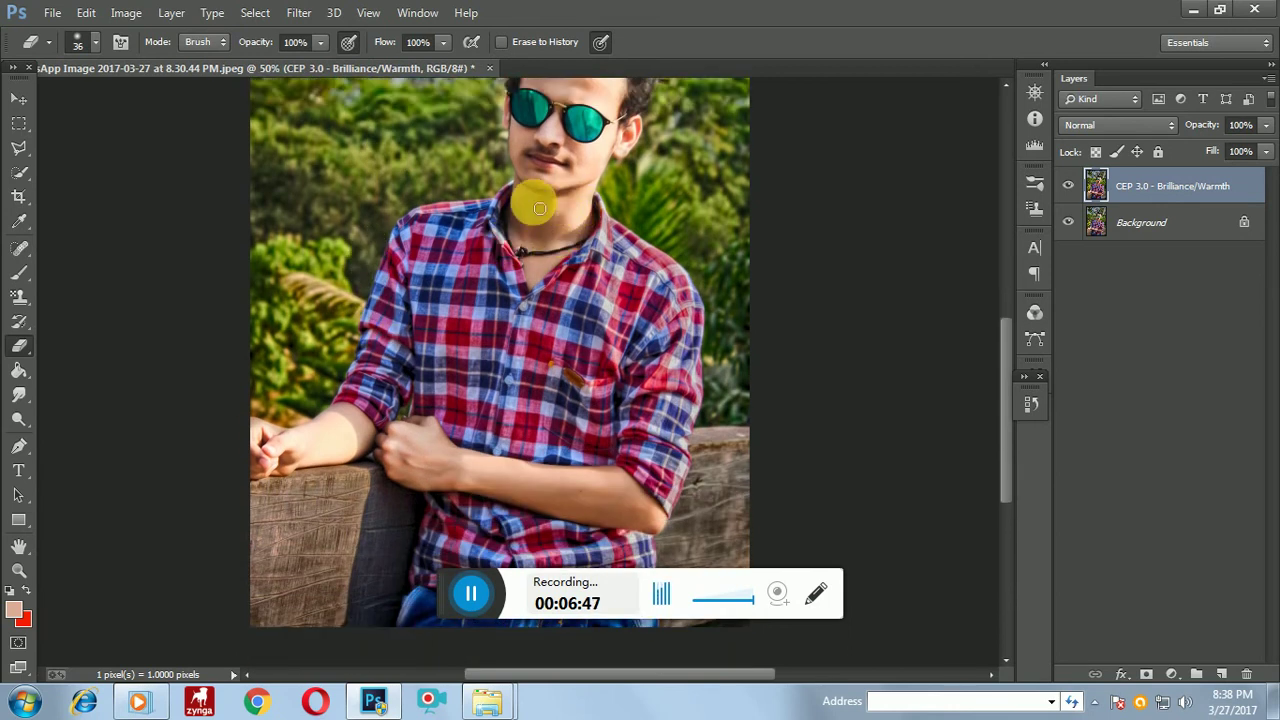
scroll(542, 214, up, 3)
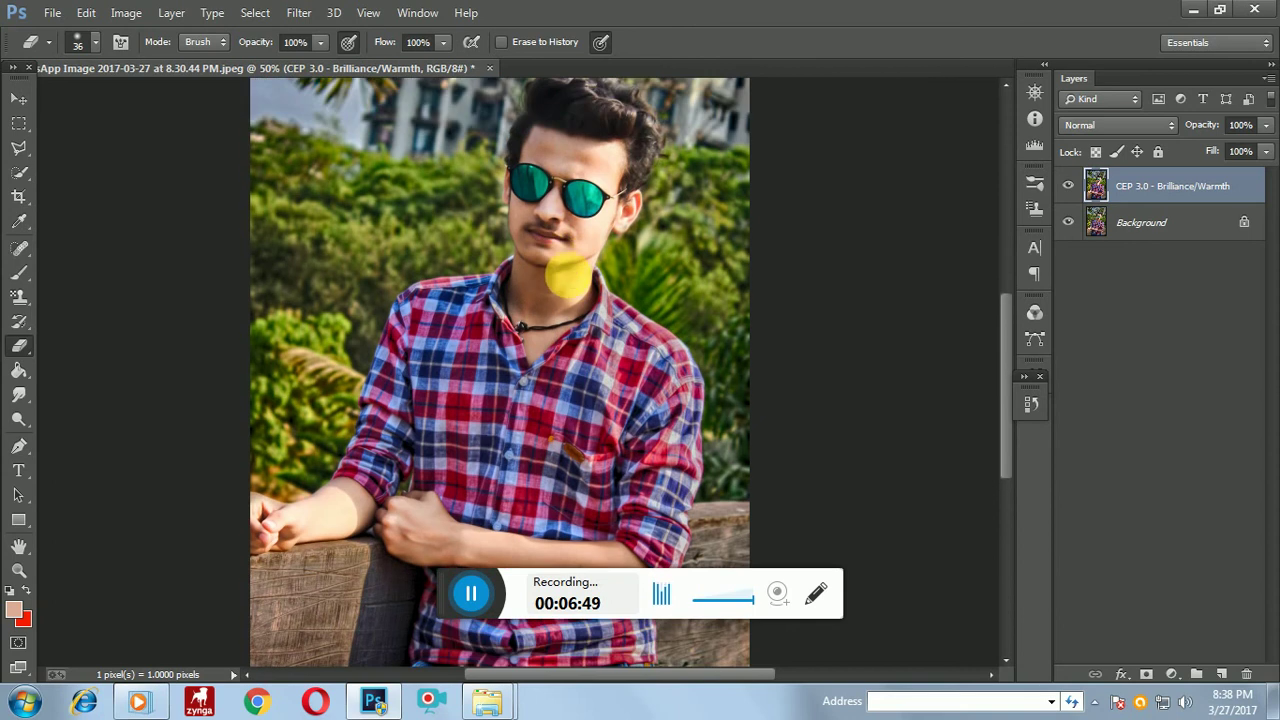
scroll(567, 281, down, 1)
scroll(567, 278, down, 1)
scroll(570, 272, up, 2)
scroll(567, 270, down, 1)
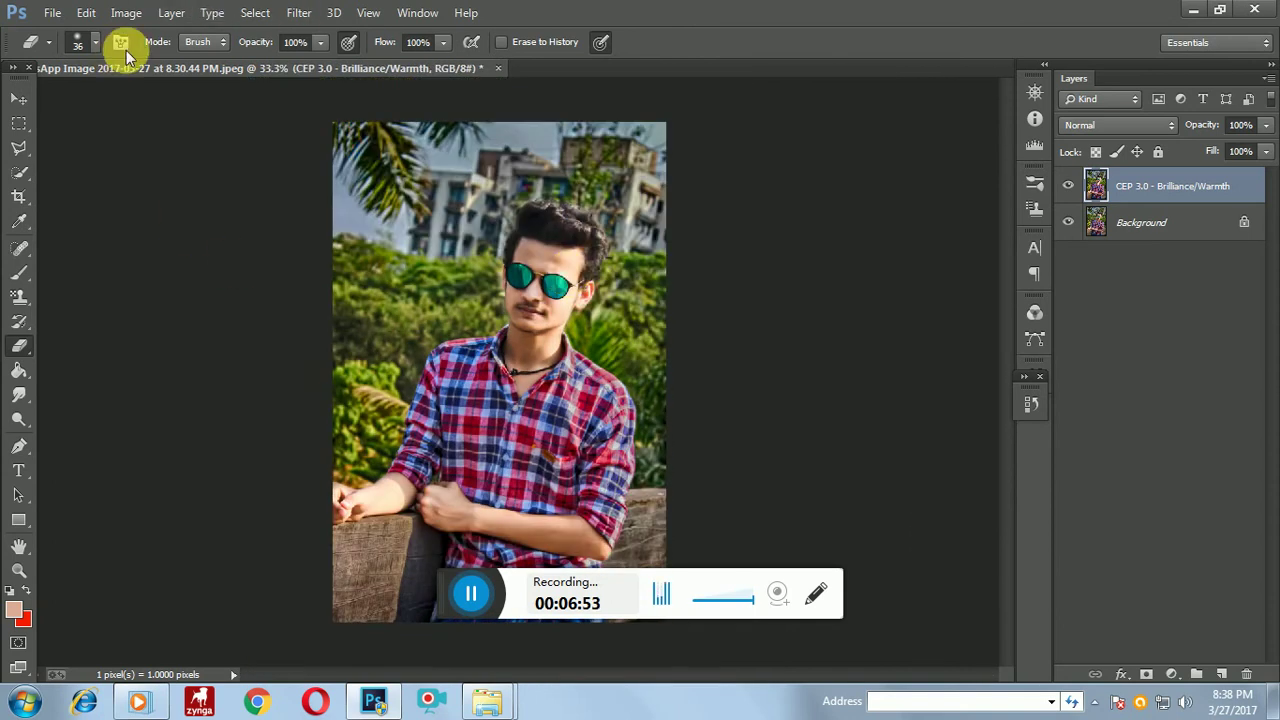
click(300, 12)
click(300, 12)
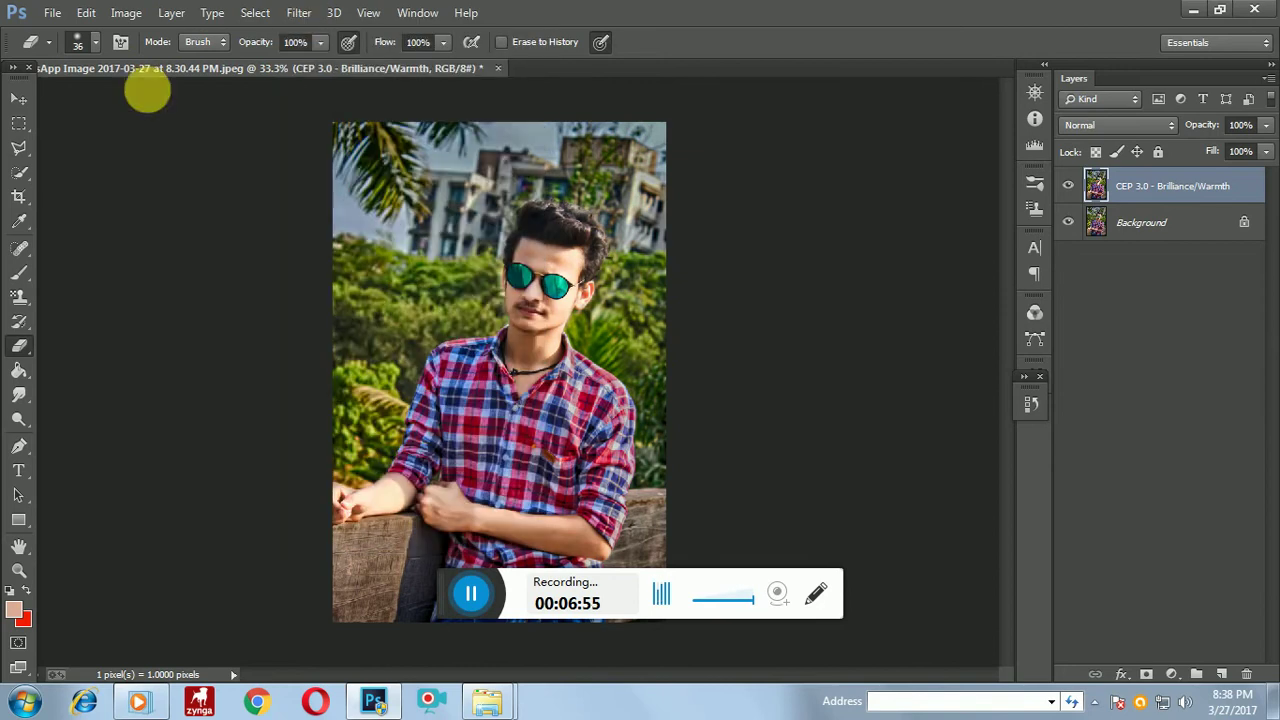
click(19, 171)
drag(398, 152, 350, 165)
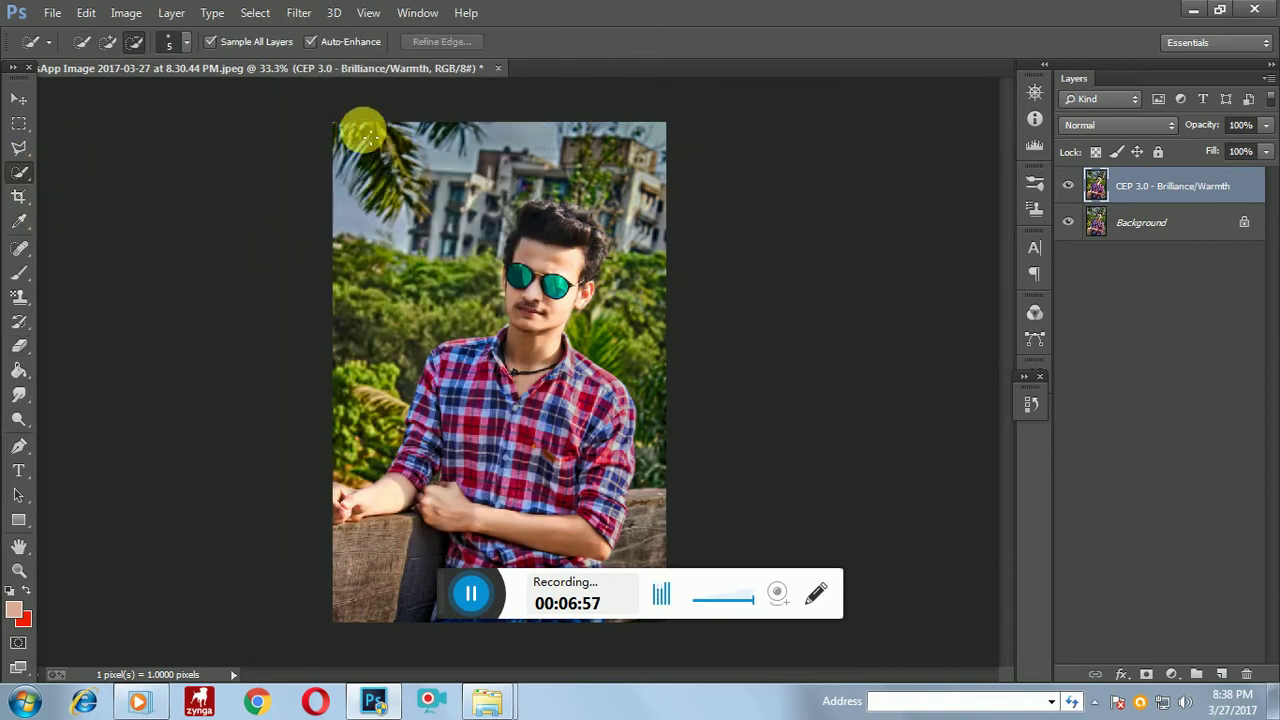
Add the left foliage, trees, upper sky and building area to the selection.
drag(376, 254, 350, 478)
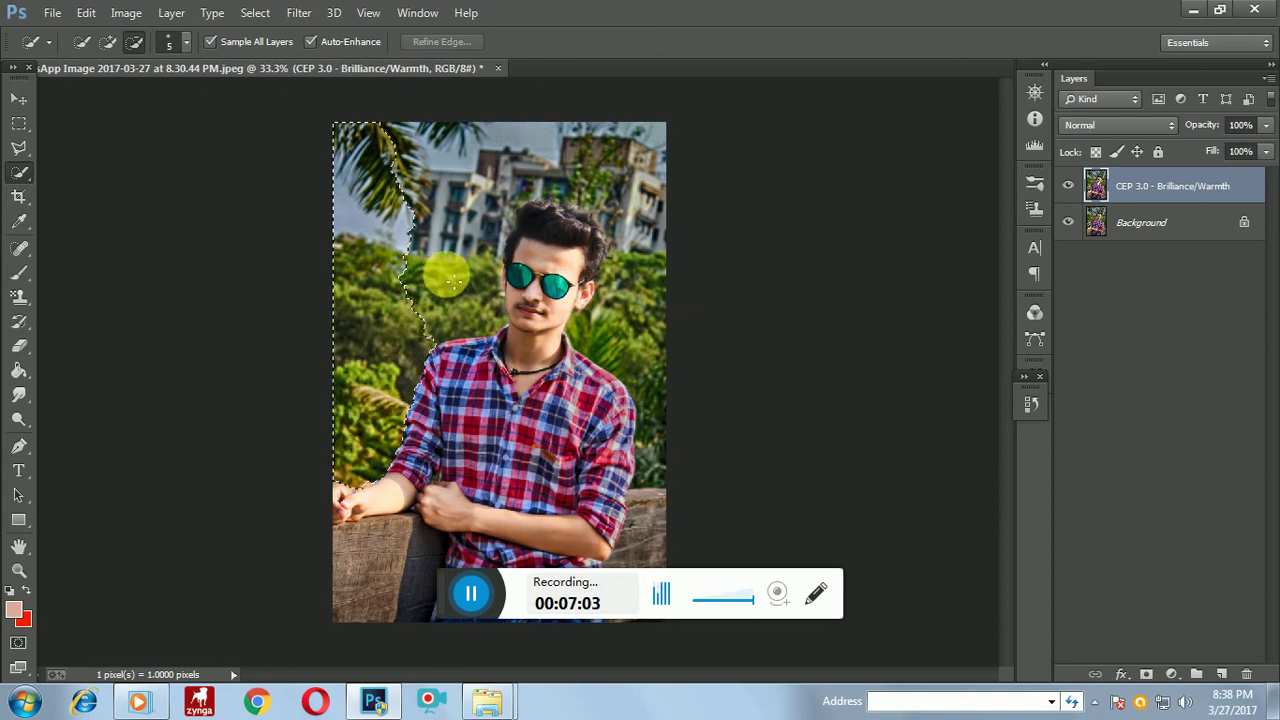
mouse_move(480, 260)
mouse_down()
mouse_move(466, 214)
mouse_move(435, 255)
mouse_up()
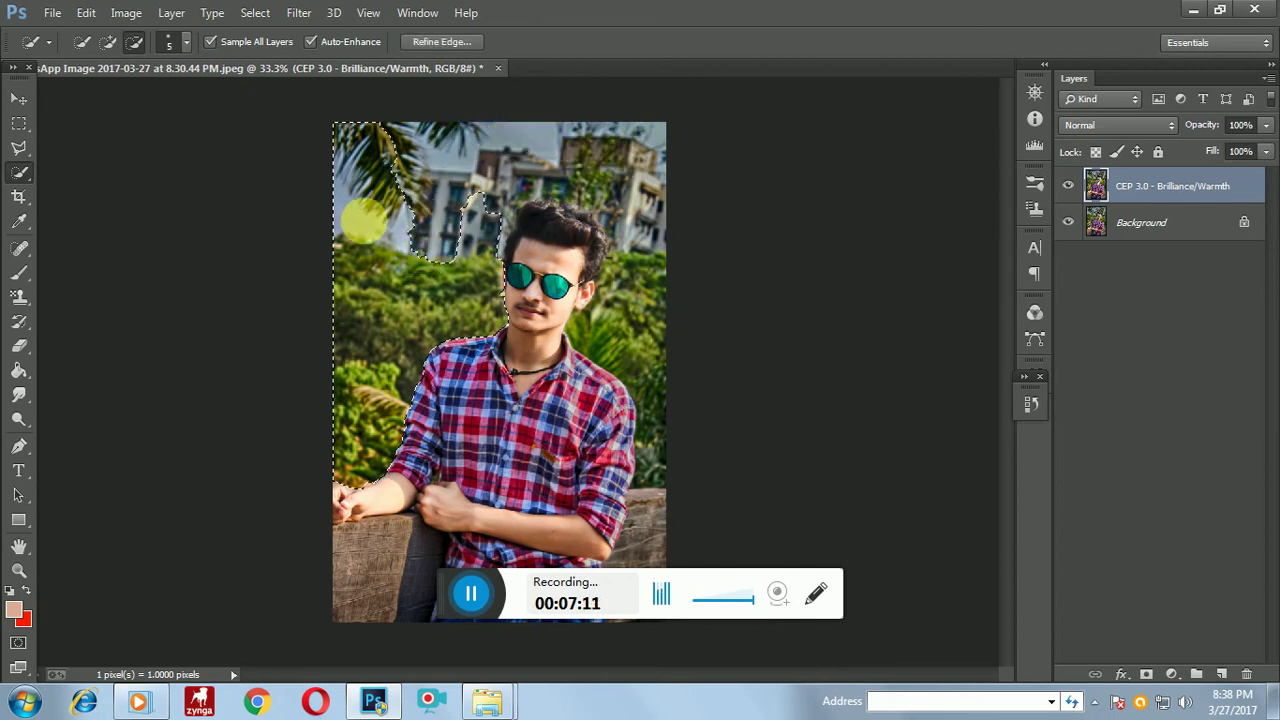
click(108, 41)
mouse_move(385, 175)
mouse_down()
mouse_move(612, 140)
mouse_move(436, 128)
mouse_move(508, 128)
mouse_move(457, 129)
mouse_move(491, 129)
mouse_move(451, 157)
mouse_move(454, 212)
mouse_up()
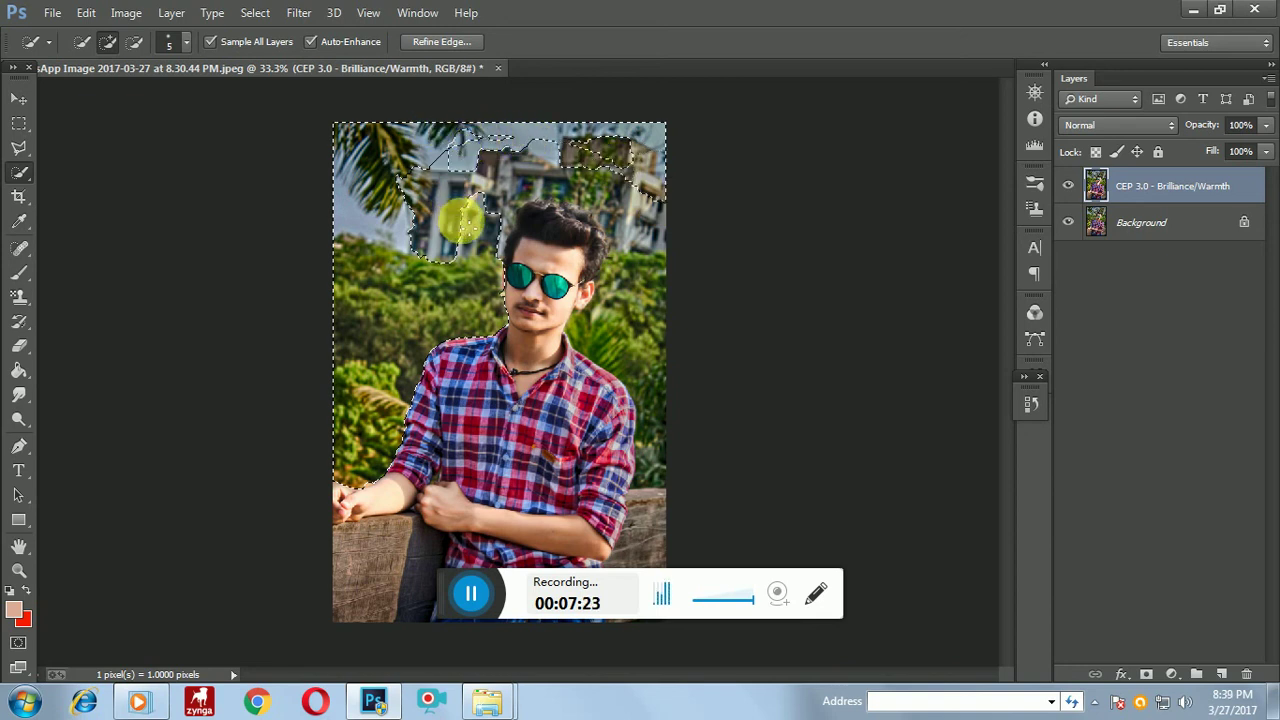
drag(460, 222, 410, 218)
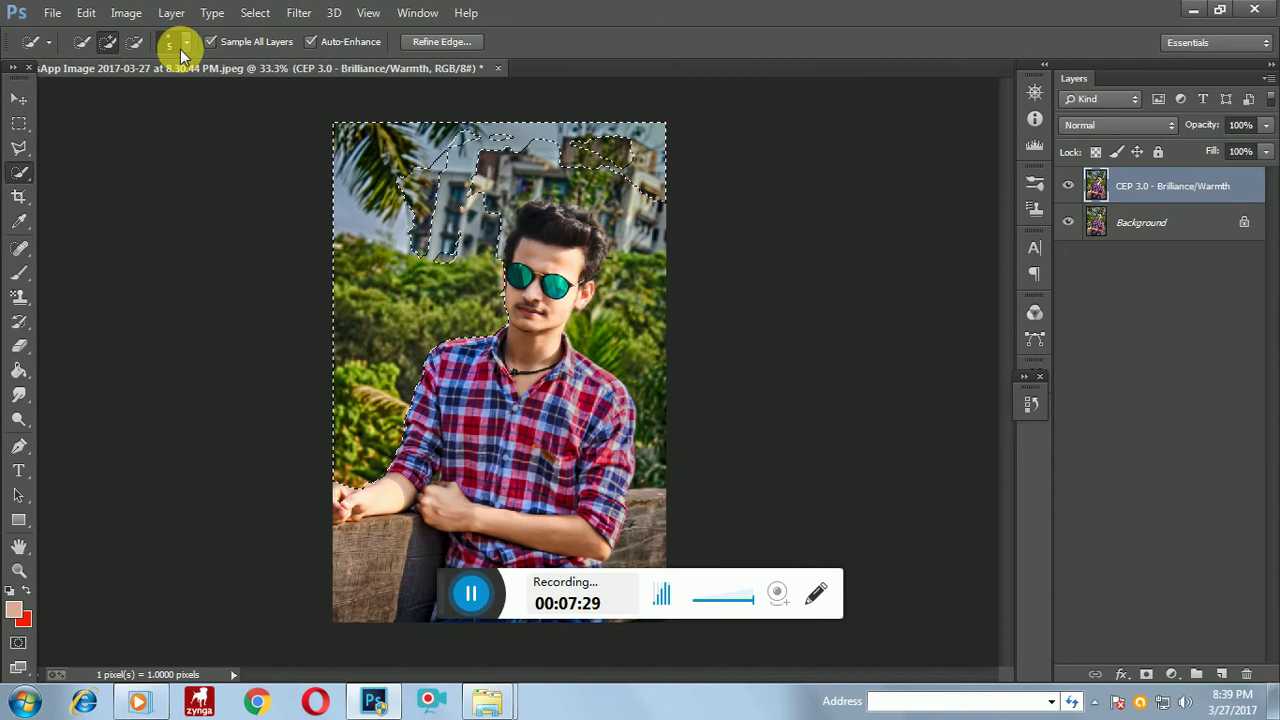
click(478, 598)
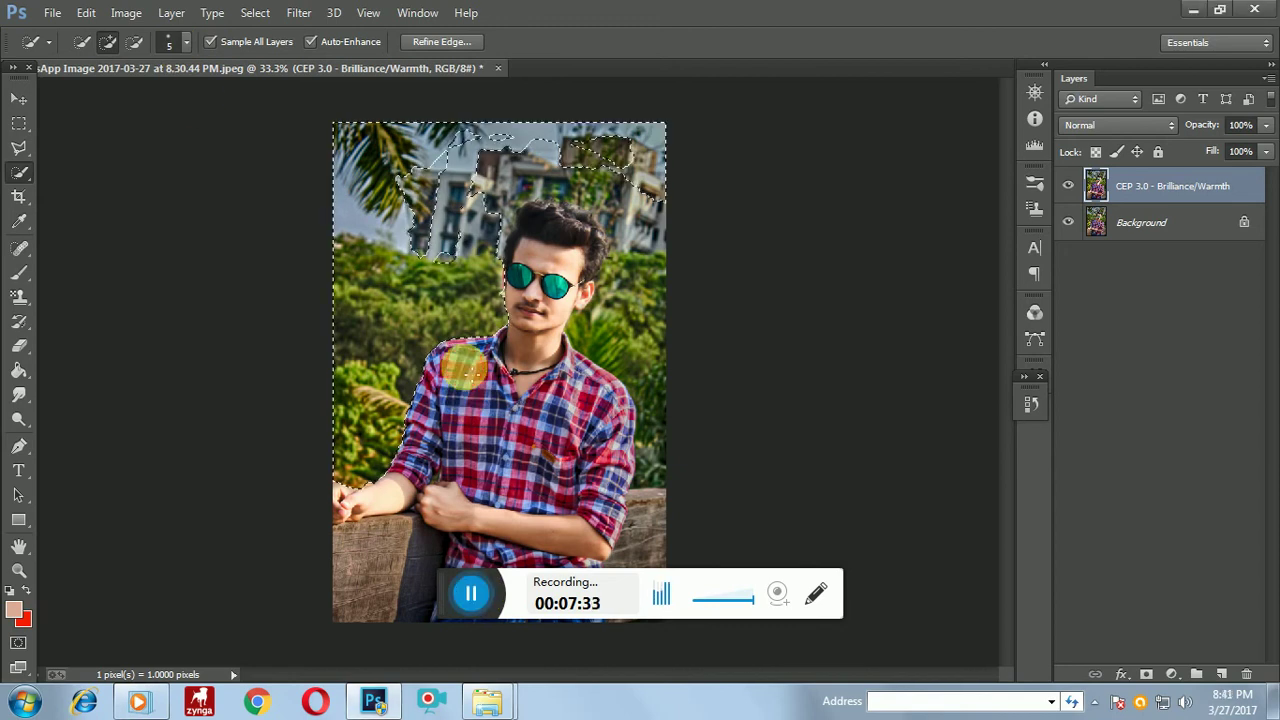
drag(476, 238, 448, 240)
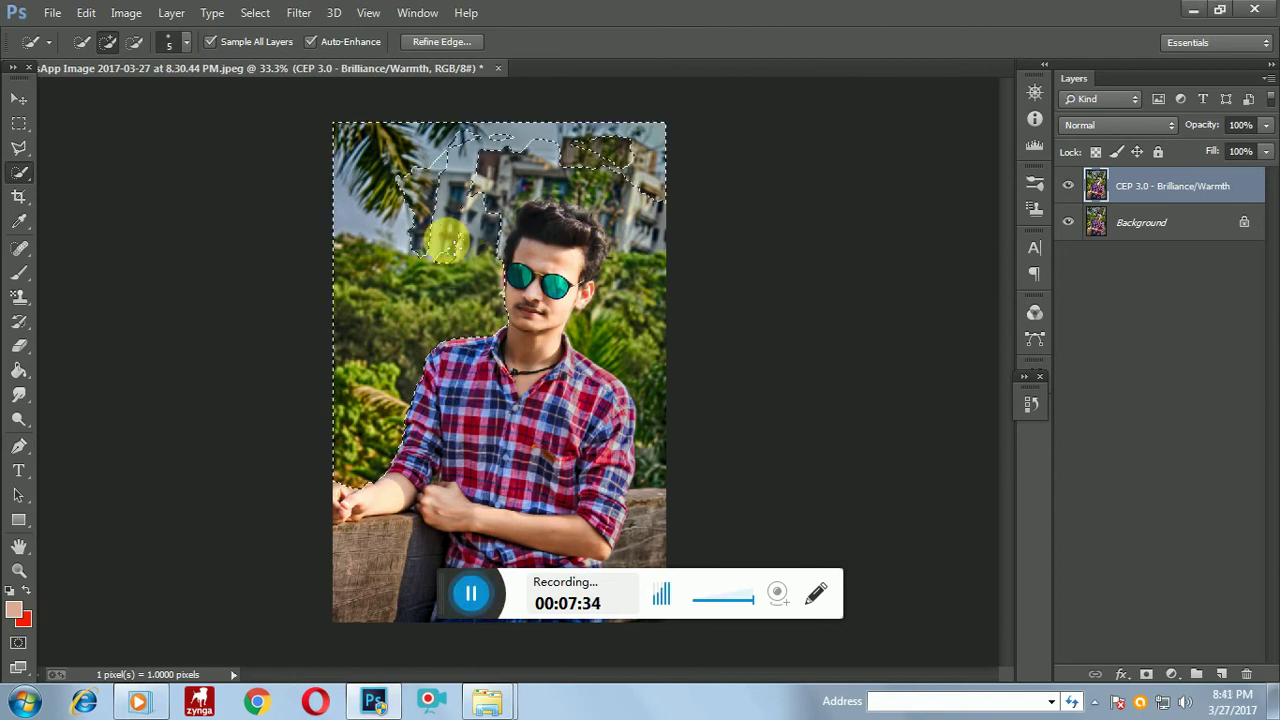
Set the Quick Selection brush to 18 px and refine the selection around the building and head.
click(186, 42)
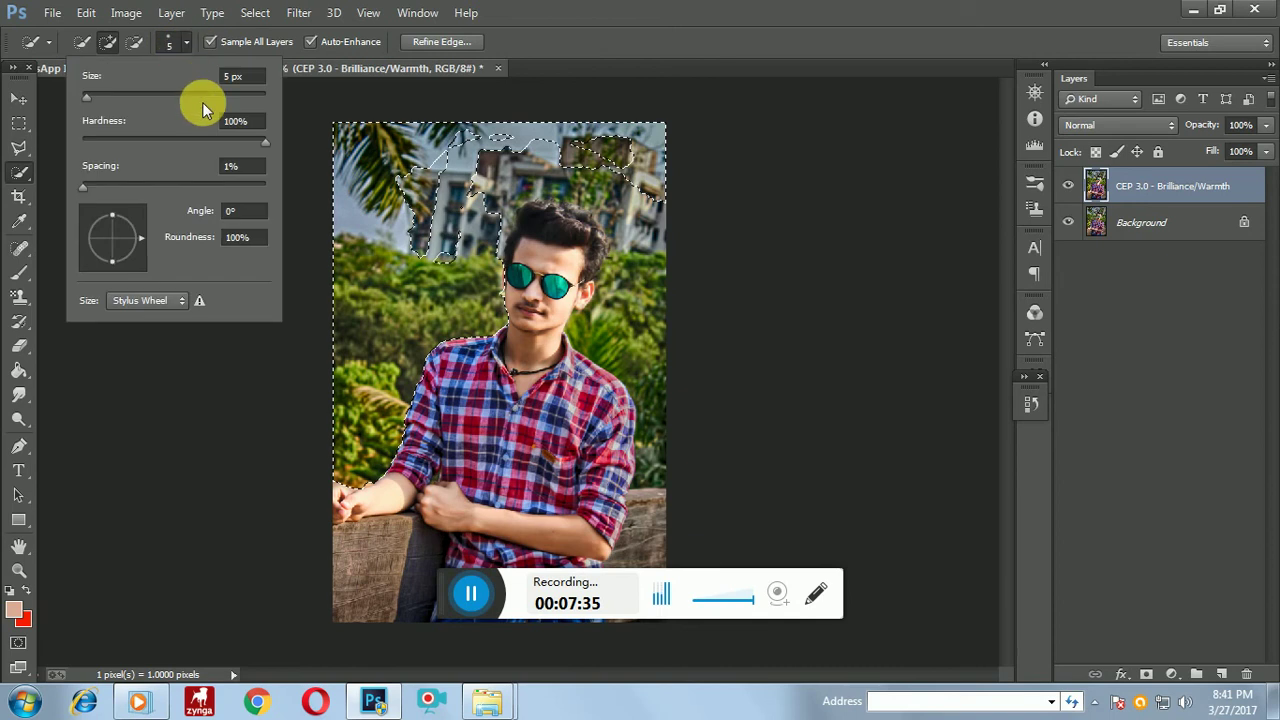
click(398, 254)
mouse_move(423, 205)
mouse_down()
mouse_move(425, 219)
mouse_move(432, 181)
mouse_move(503, 136)
mouse_up()
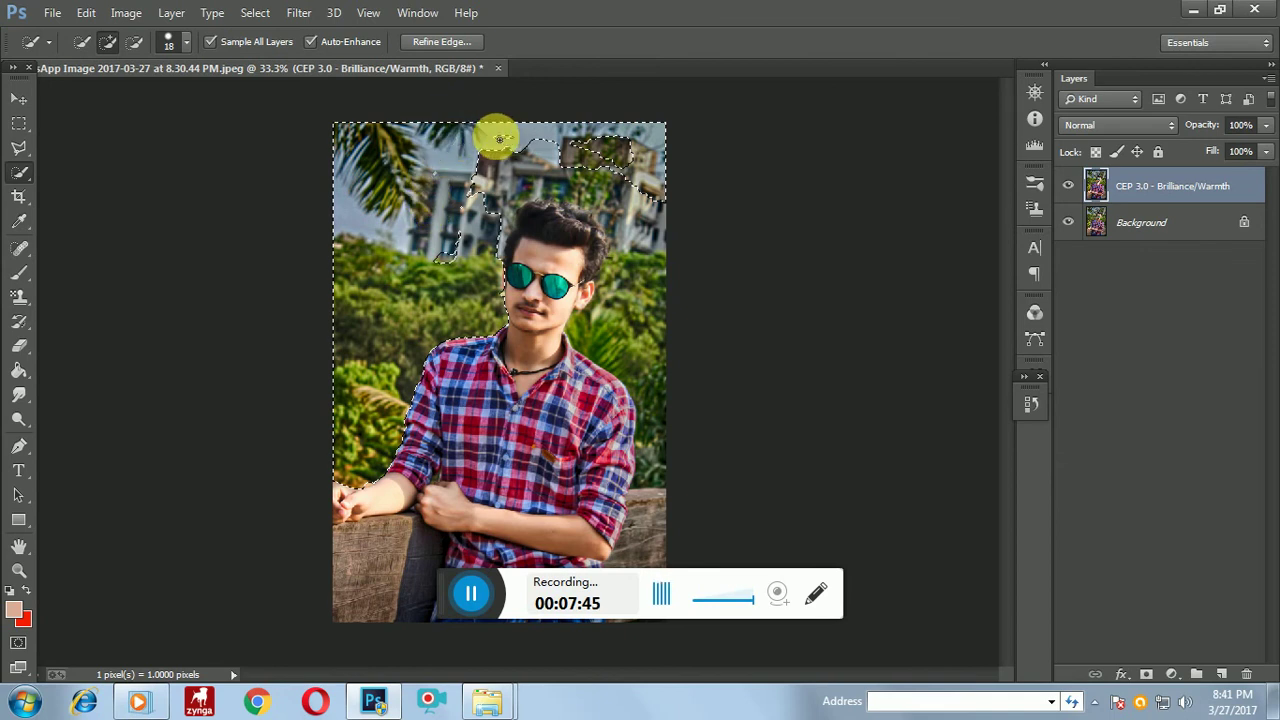
mouse_move(503, 136)
mouse_down()
mouse_move(445, 266)
mouse_move(440, 184)
mouse_move(410, 314)
mouse_move(450, 305)
mouse_move(524, 232)
mouse_move(490, 237)
mouse_move(501, 250)
mouse_up()
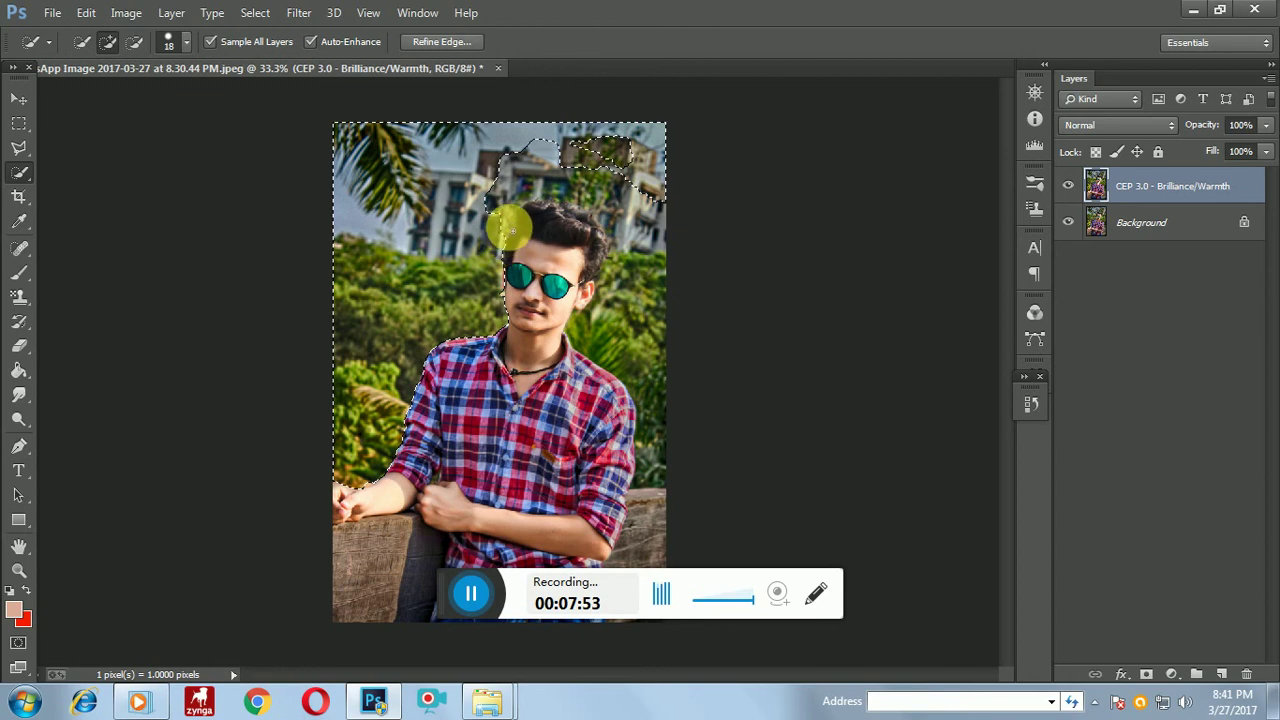
mouse_move(514, 212)
mouse_down()
mouse_move(531, 186)
mouse_move(591, 194)
mouse_move(621, 264)
mouse_move(632, 358)
mouse_move(544, 343)
mouse_move(523, 286)
mouse_move(531, 220)
mouse_move(500, 295)
mouse_move(523, 350)
mouse_move(554, 301)
mouse_up()
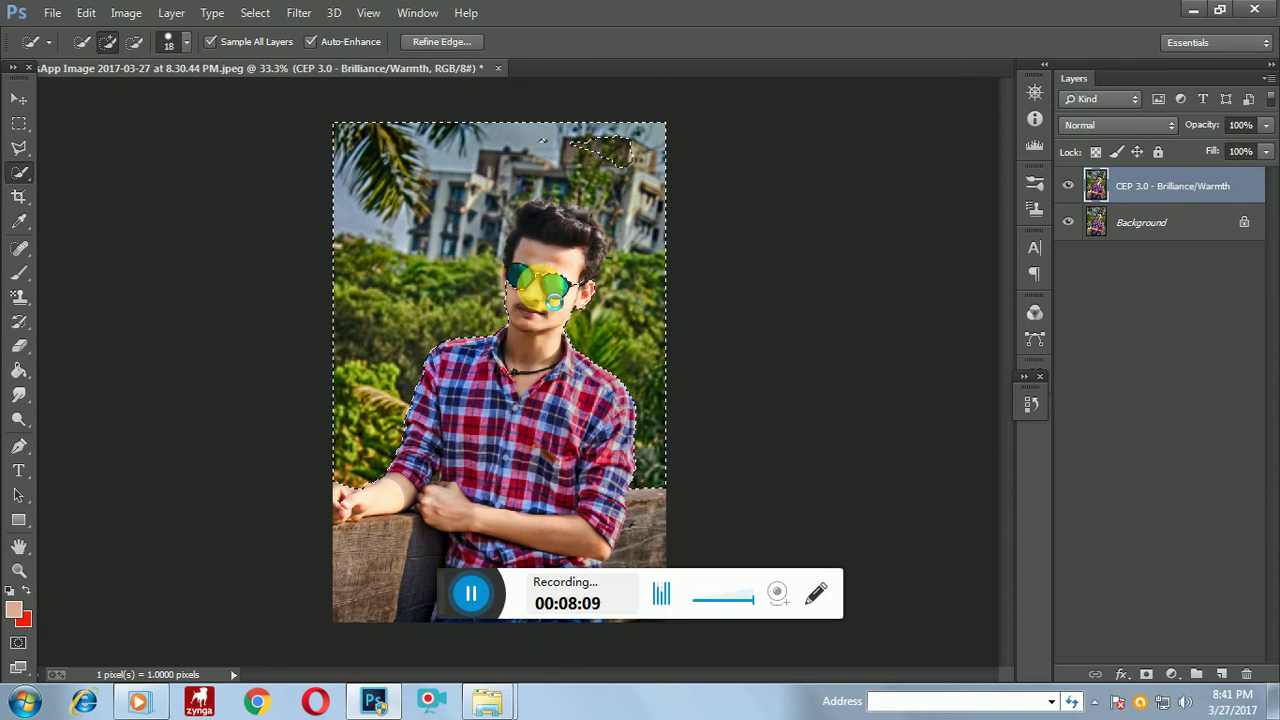
Zoom in to 66.7% and subtract the left sunglasses lens edge from the selection.
key(ctrl+plus)
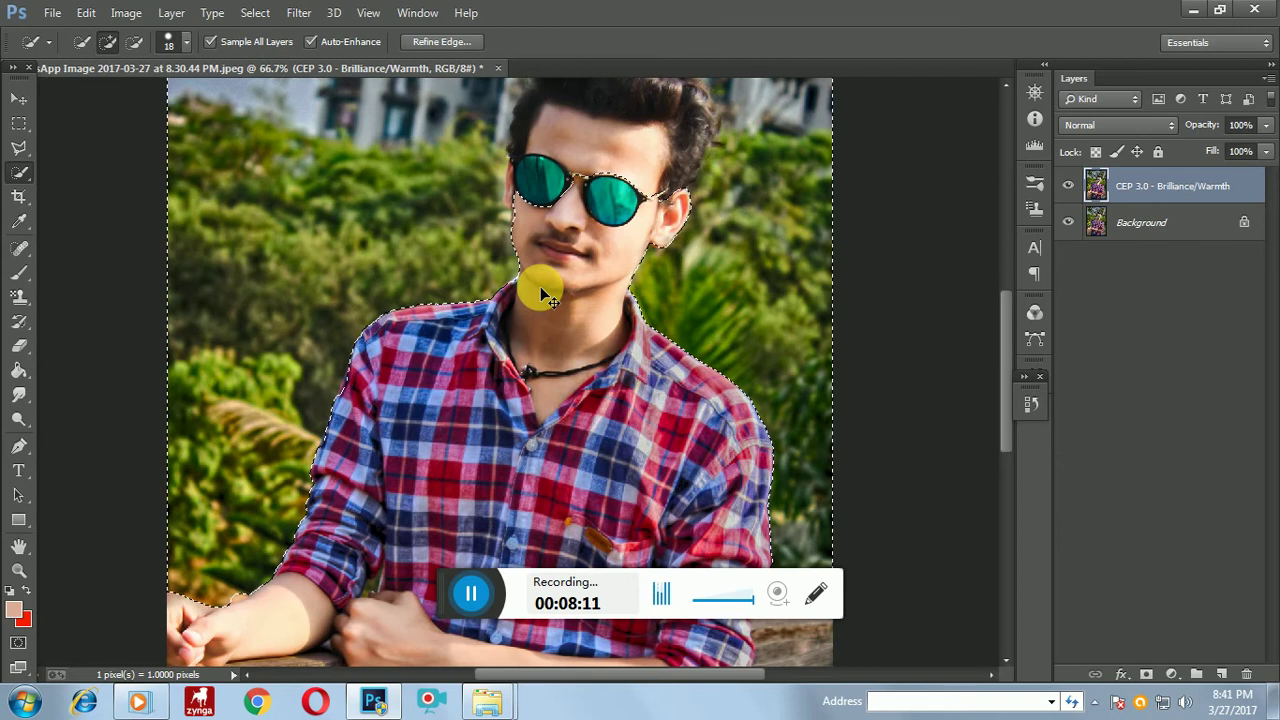
scroll(366, 90, up, 2)
scroll(437, 170, up, 1)
click(134, 41)
drag(503, 289, 523, 282)
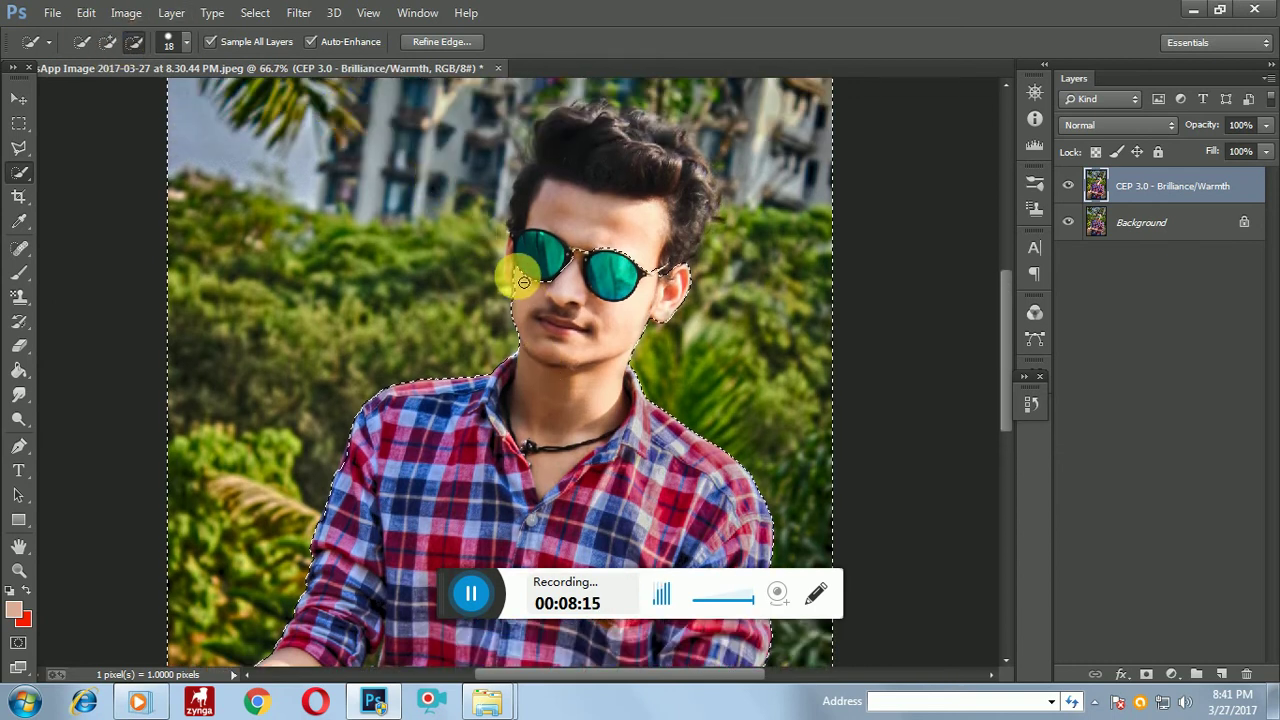
mouse_move(514, 281)
mouse_down()
mouse_move(523, 200)
mouse_move(552, 173)
mouse_move(551, 129)
mouse_move(580, 120)
mouse_move(647, 127)
mouse_move(692, 155)
mouse_move(695, 188)
mouse_move(706, 172)
mouse_move(711, 198)
mouse_move(686, 214)
mouse_move(686, 245)
mouse_up()
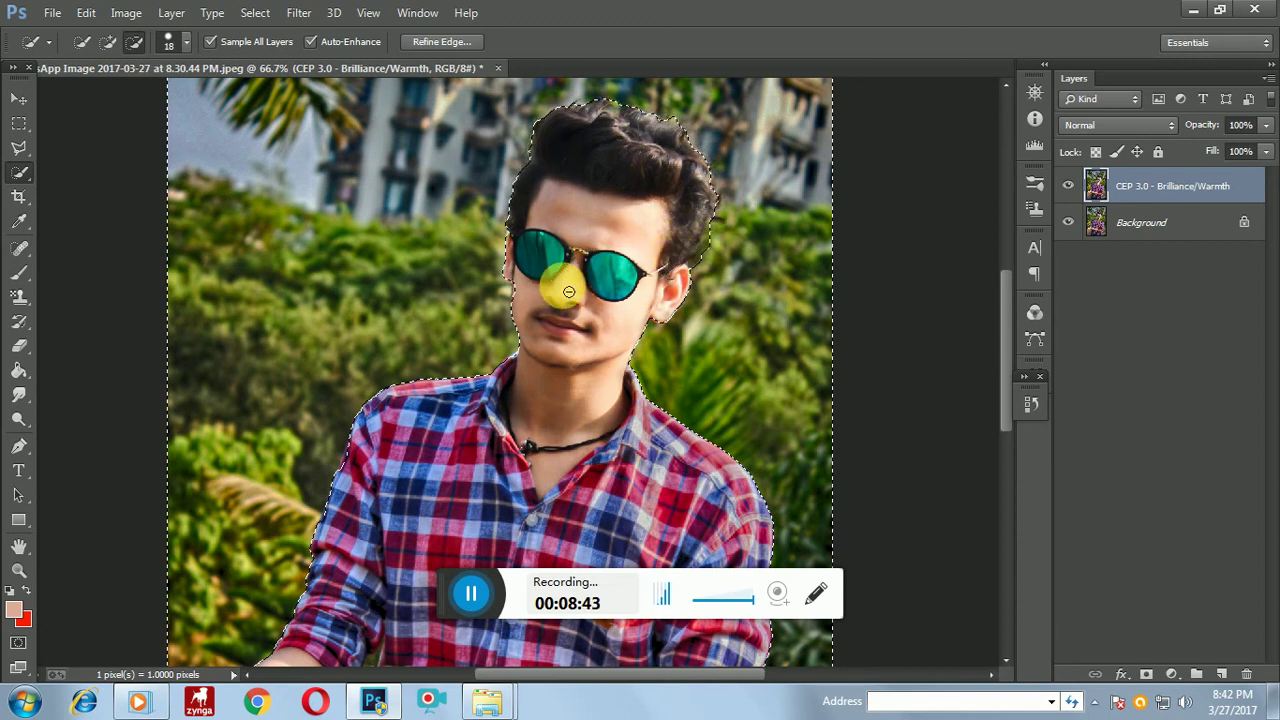
Add the background beside the ear to the selection and zoom back out.
scroll(575, 292, up, 1)
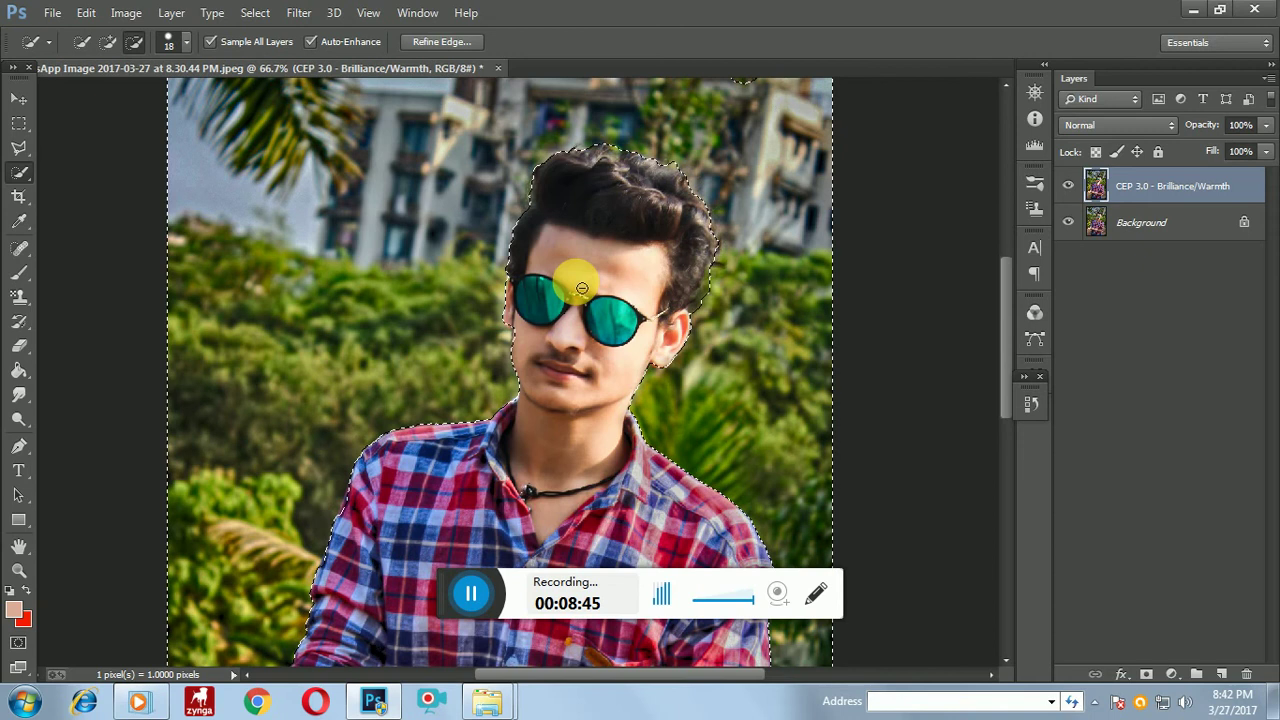
scroll(582, 288, down, 1)
scroll(571, 223, down, 1)
scroll(571, 214, down, 2)
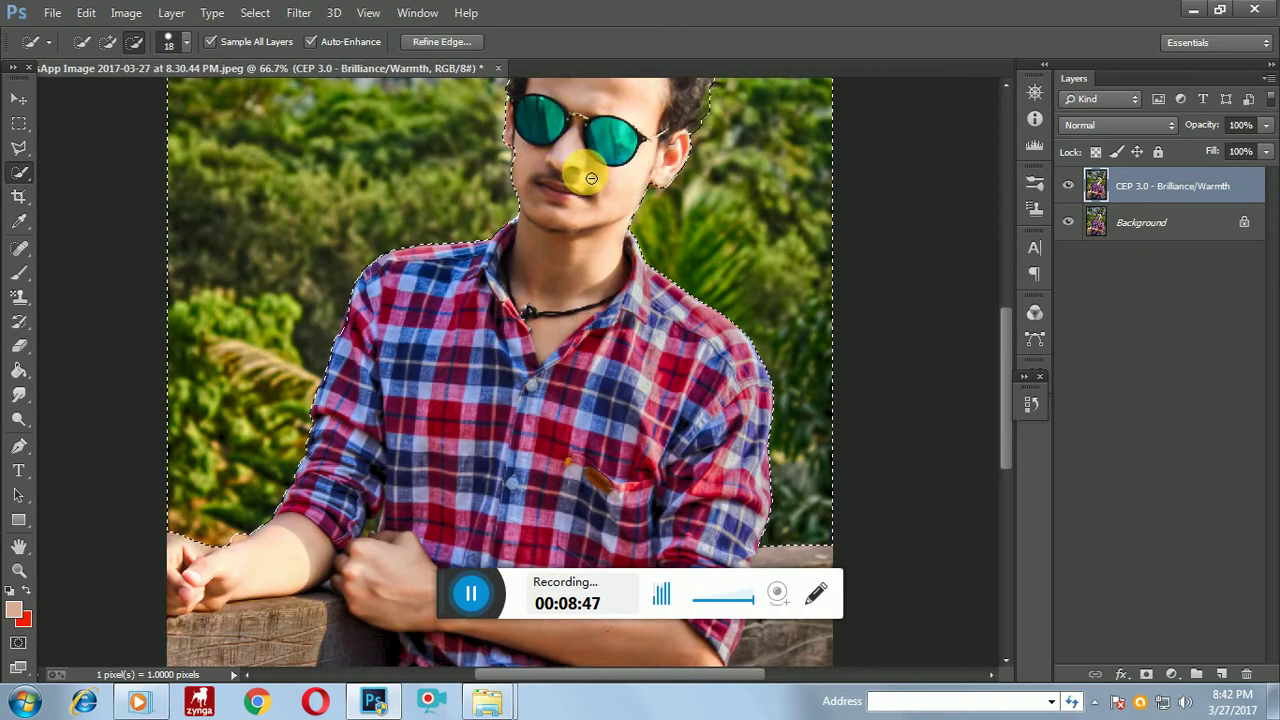
scroll(586, 166, down, 2)
scroll(593, 170, down, 1)
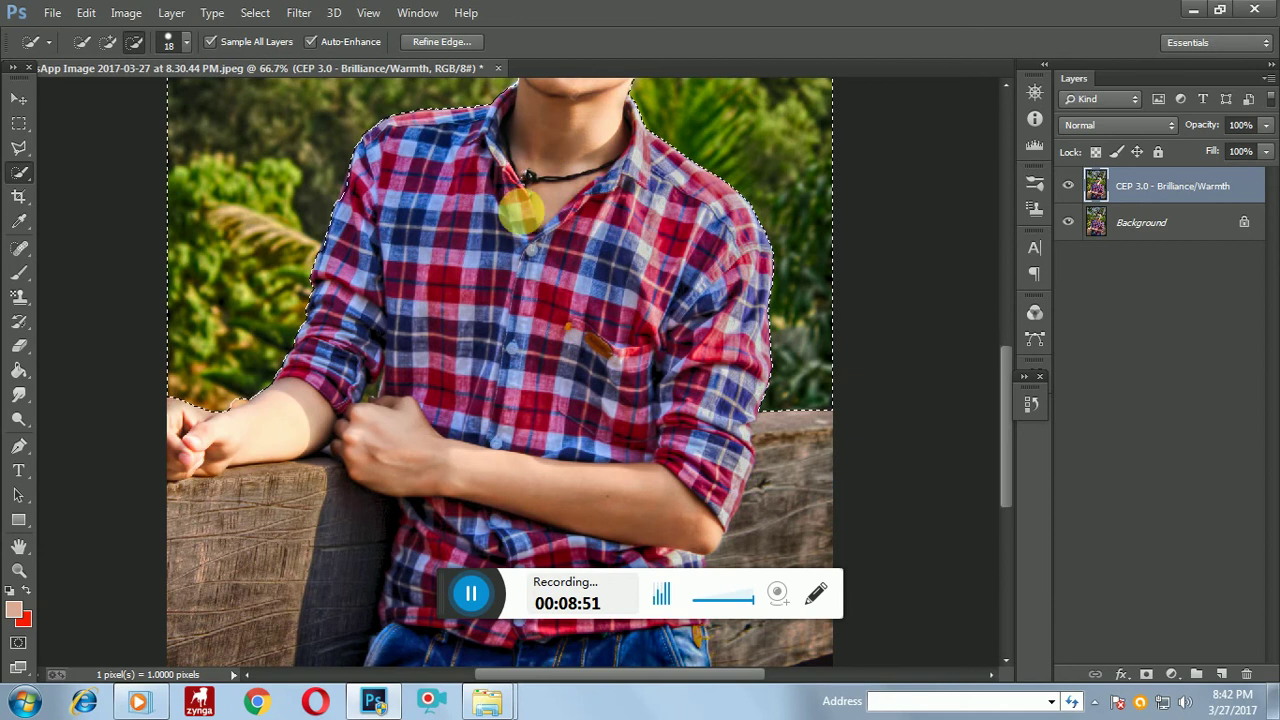
scroll(540, 225, up, 2)
scroll(610, 200, up, 2)
scroll(683, 173, up, 1)
click(108, 43)
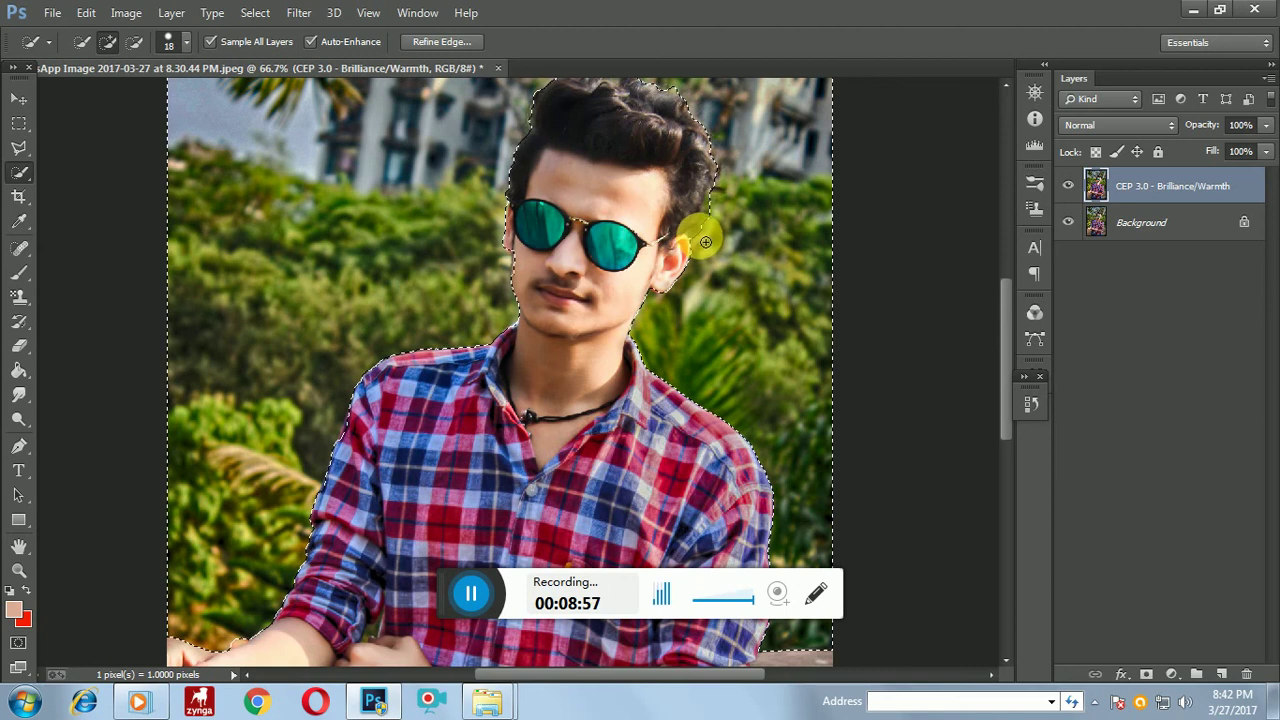
drag(707, 238, 704, 278)
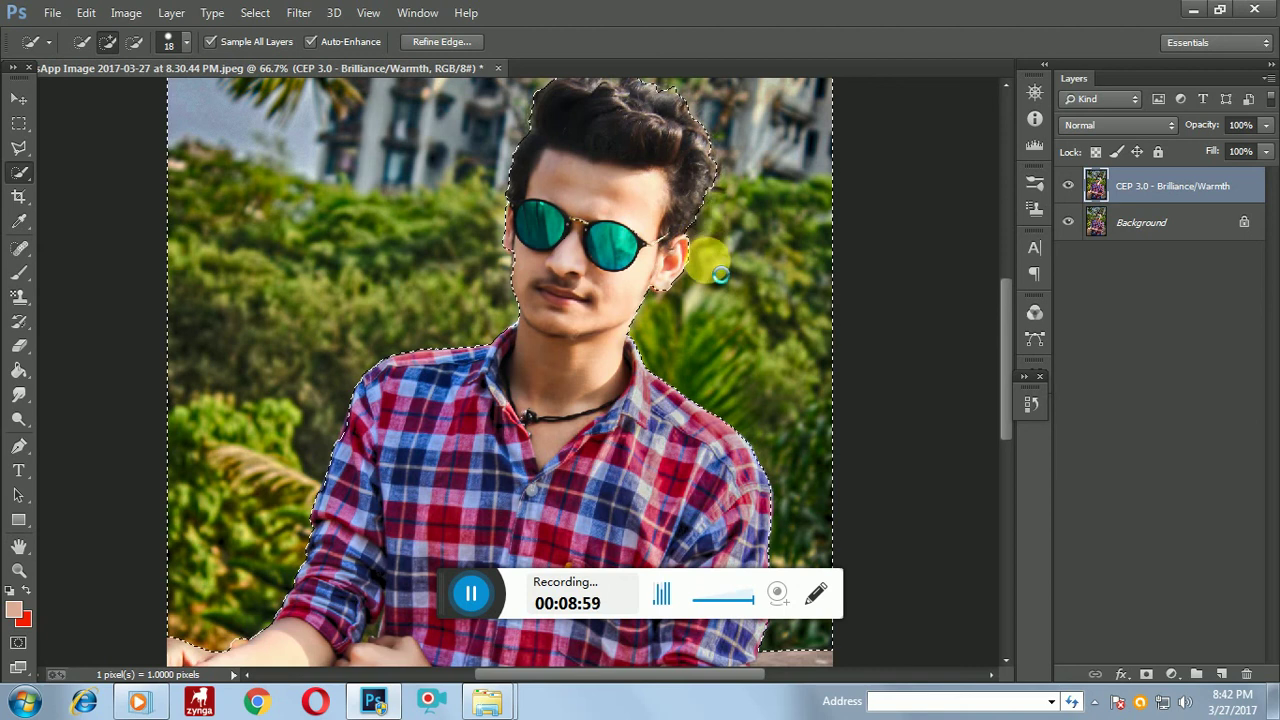
scroll(606, 160, down, 2)
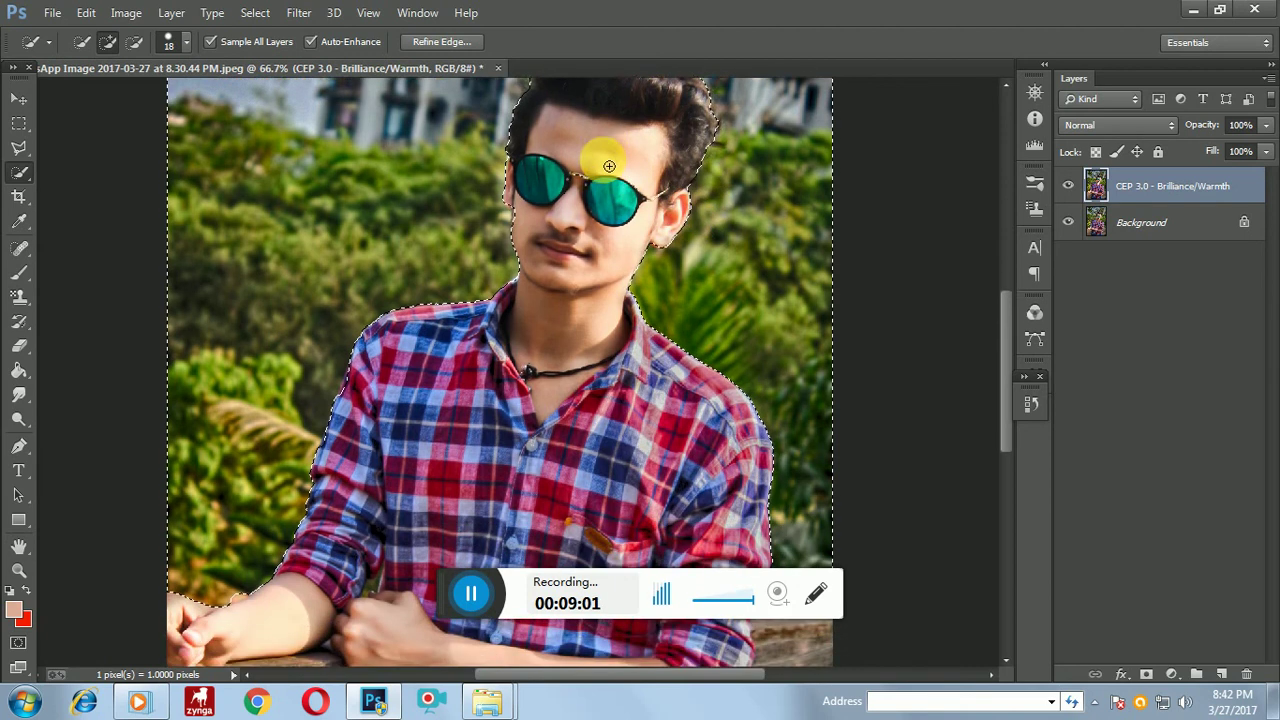
key(ctrl+minus)
key(ctrl+minus)
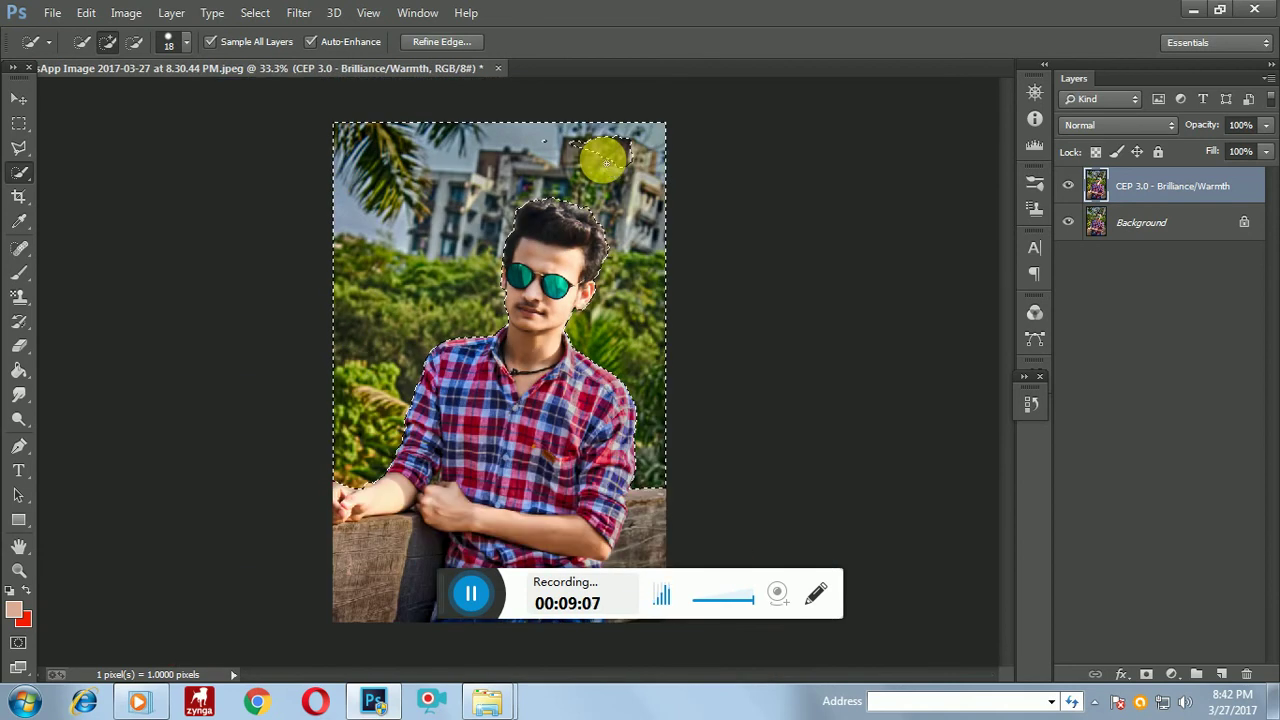
Preview Field Blur at 8 px and cancel, then brush the top-right sky patch into the selection.
click(255, 12)
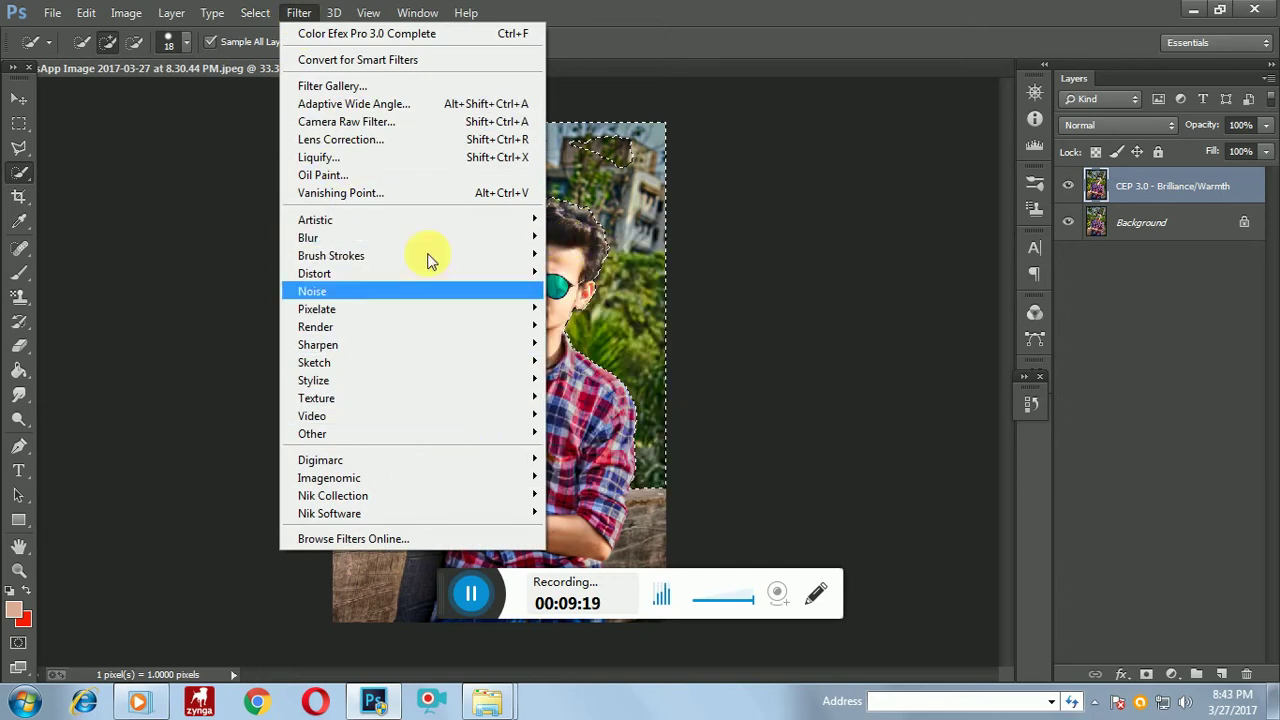
mouse_move(400, 238)
click(571, 240)
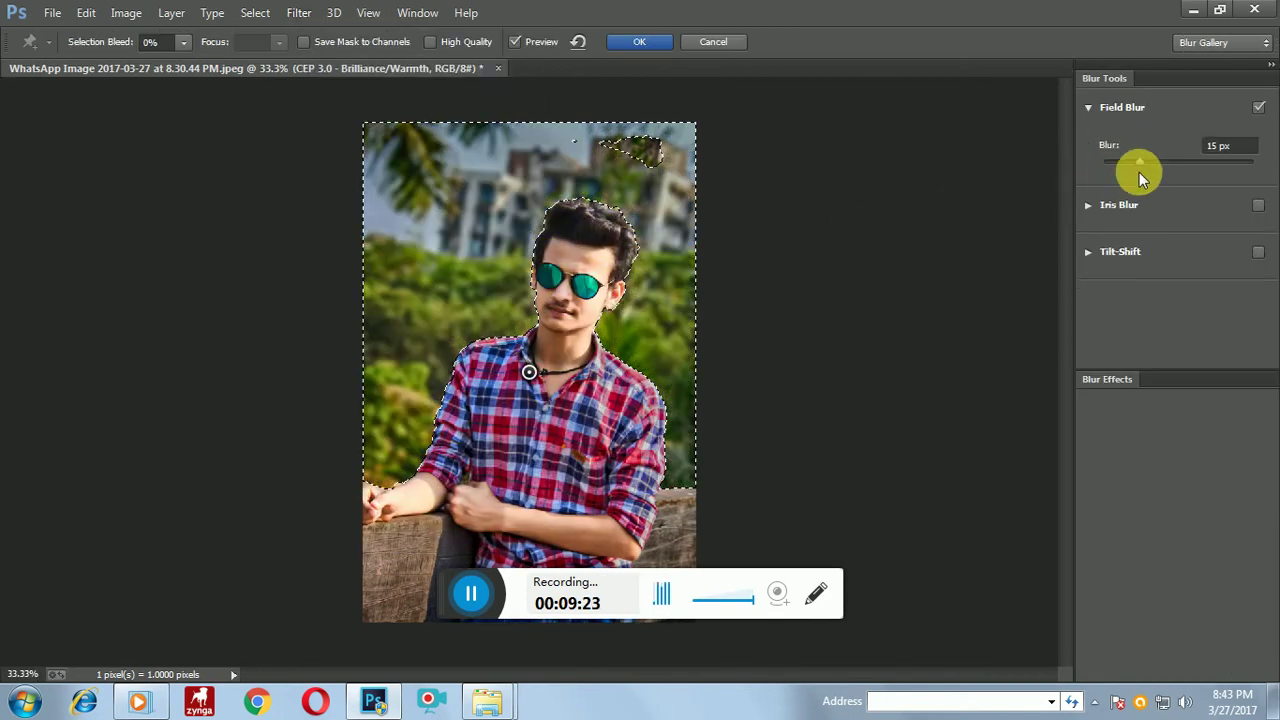
drag(1134, 166, 1115, 166)
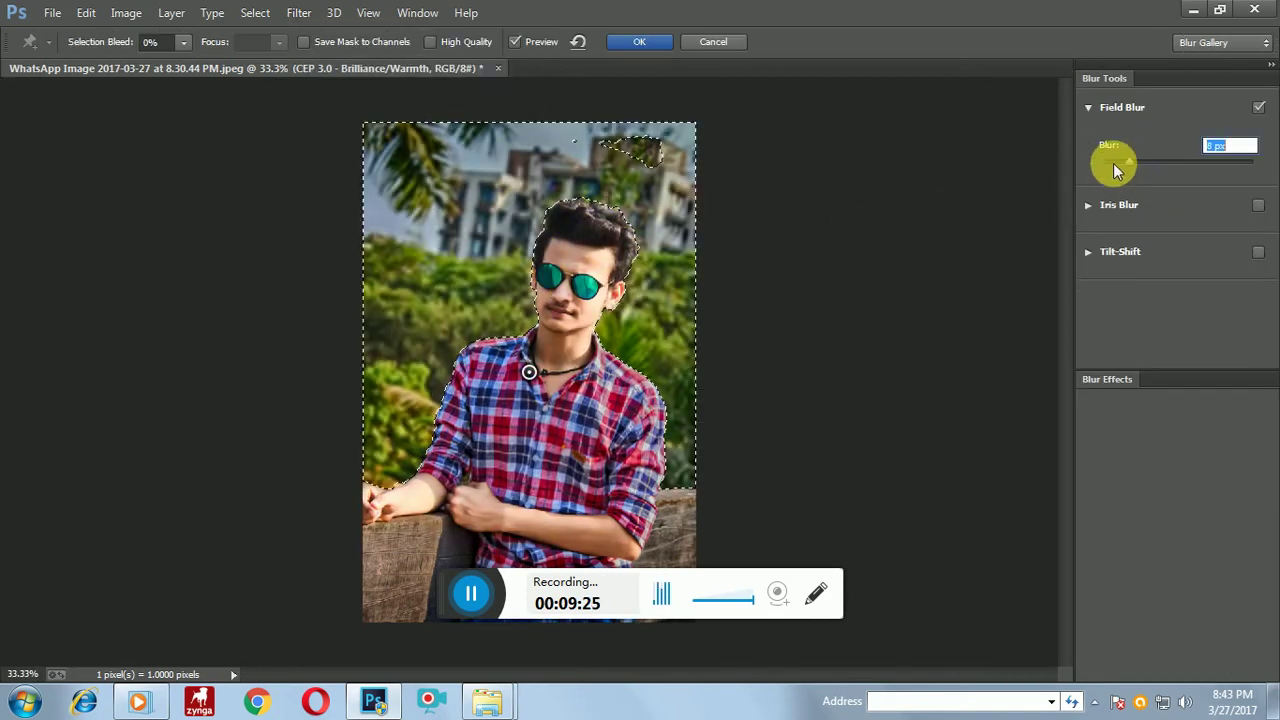
click(709, 41)
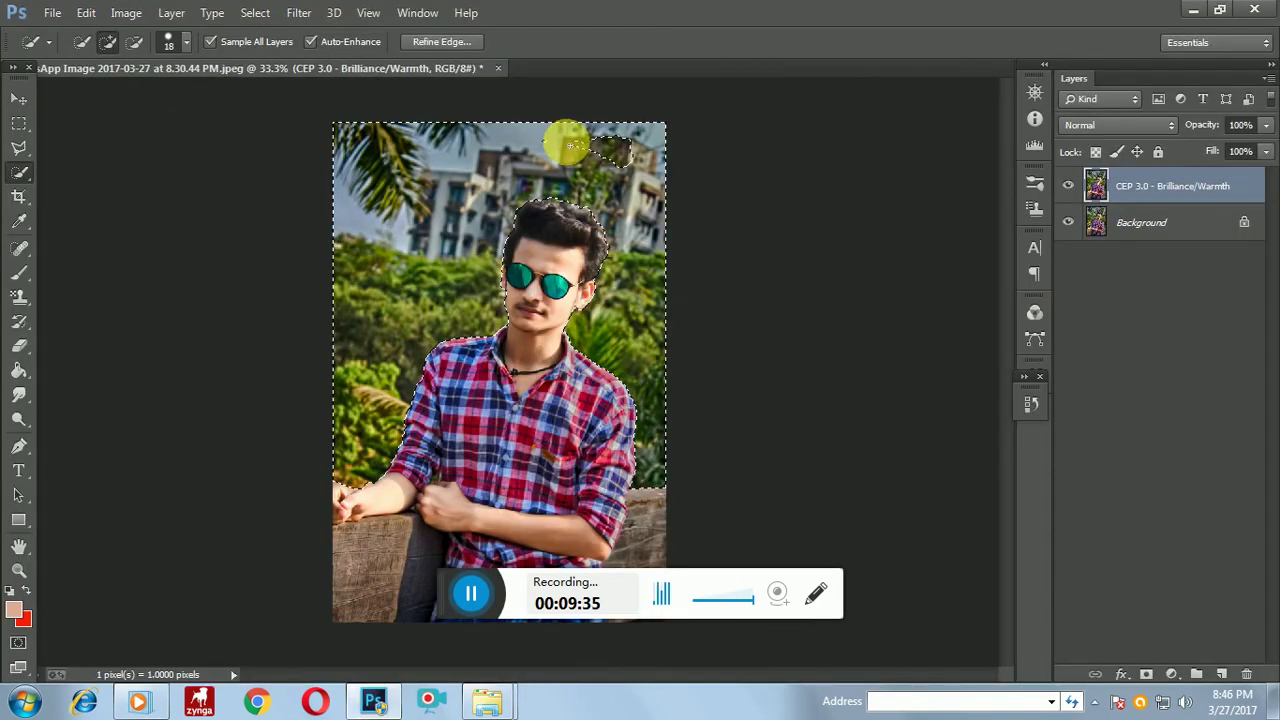
drag(579, 150, 620, 154)
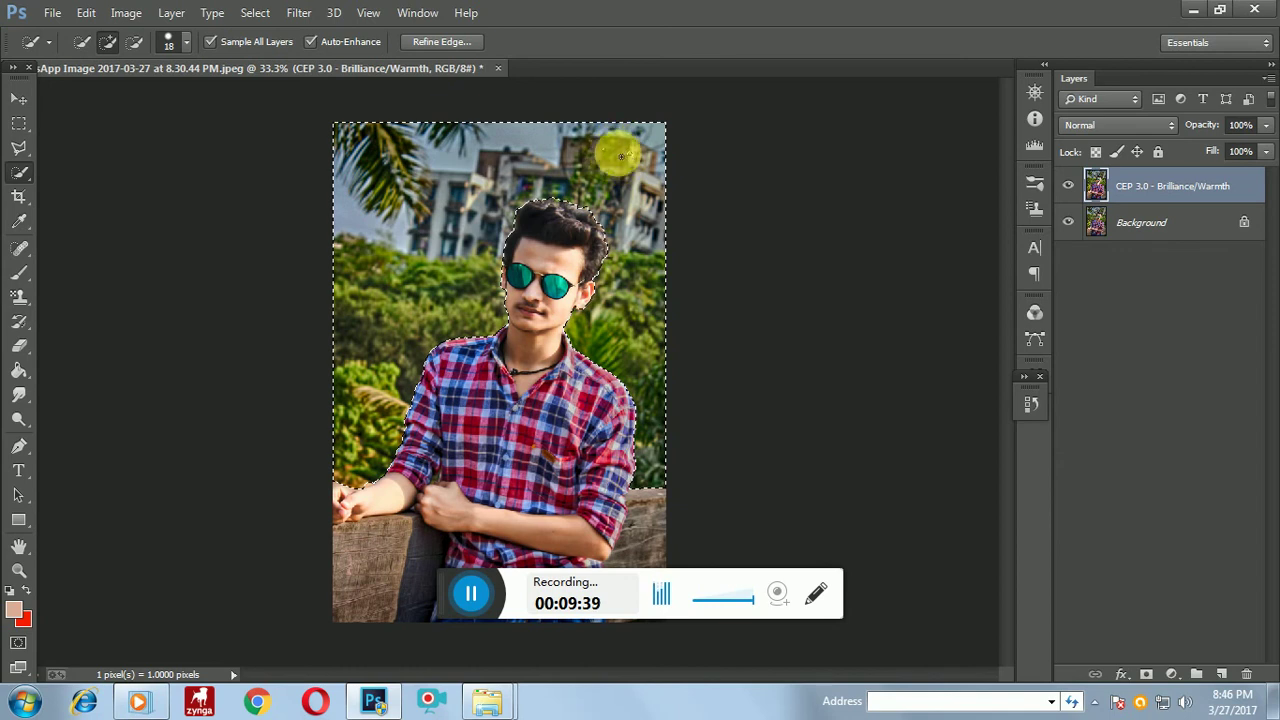
drag(606, 151, 631, 157)
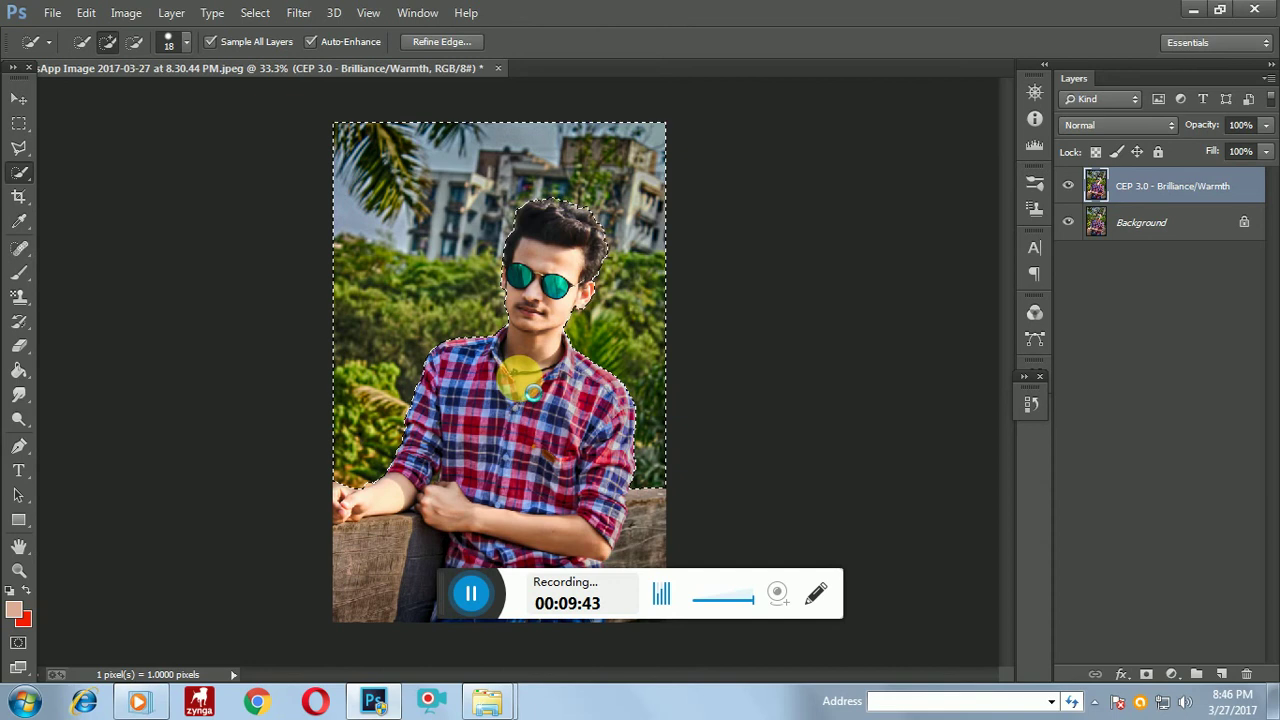
Apply a Field Blur with a reduced blur amount to the selected background.
click(297, 12)
mouse_move(308, 237)
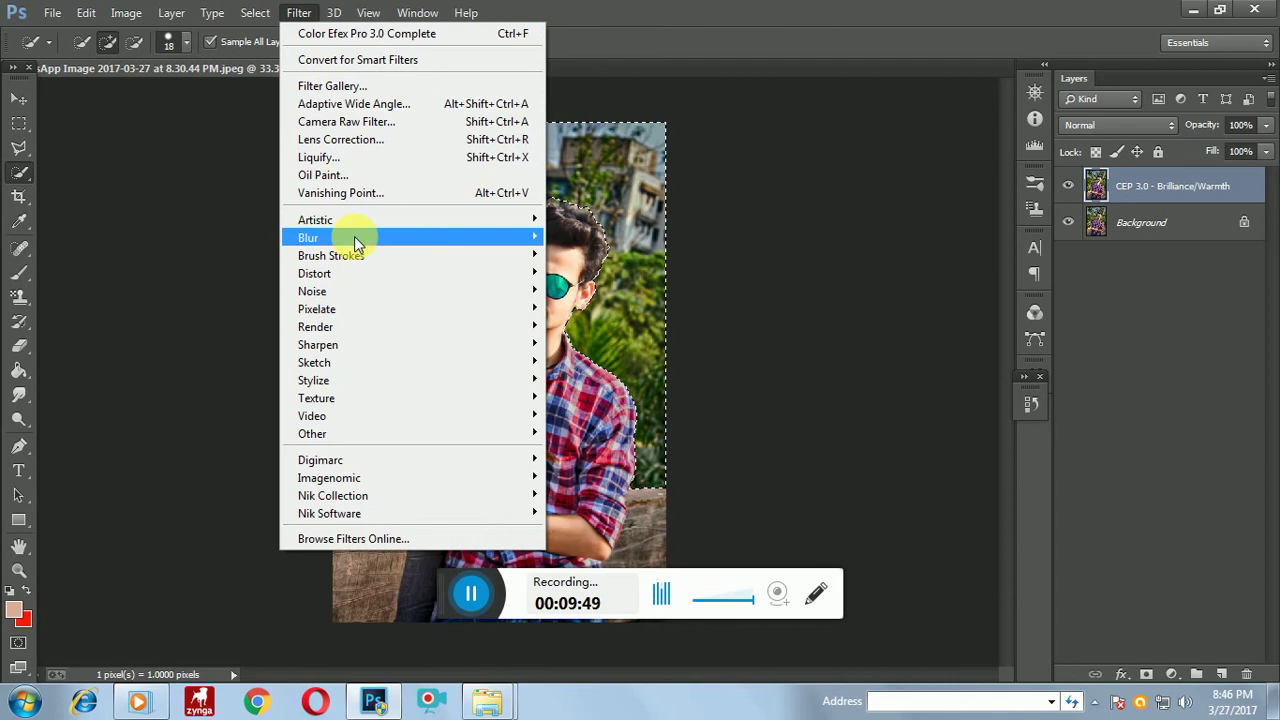
click(575, 238)
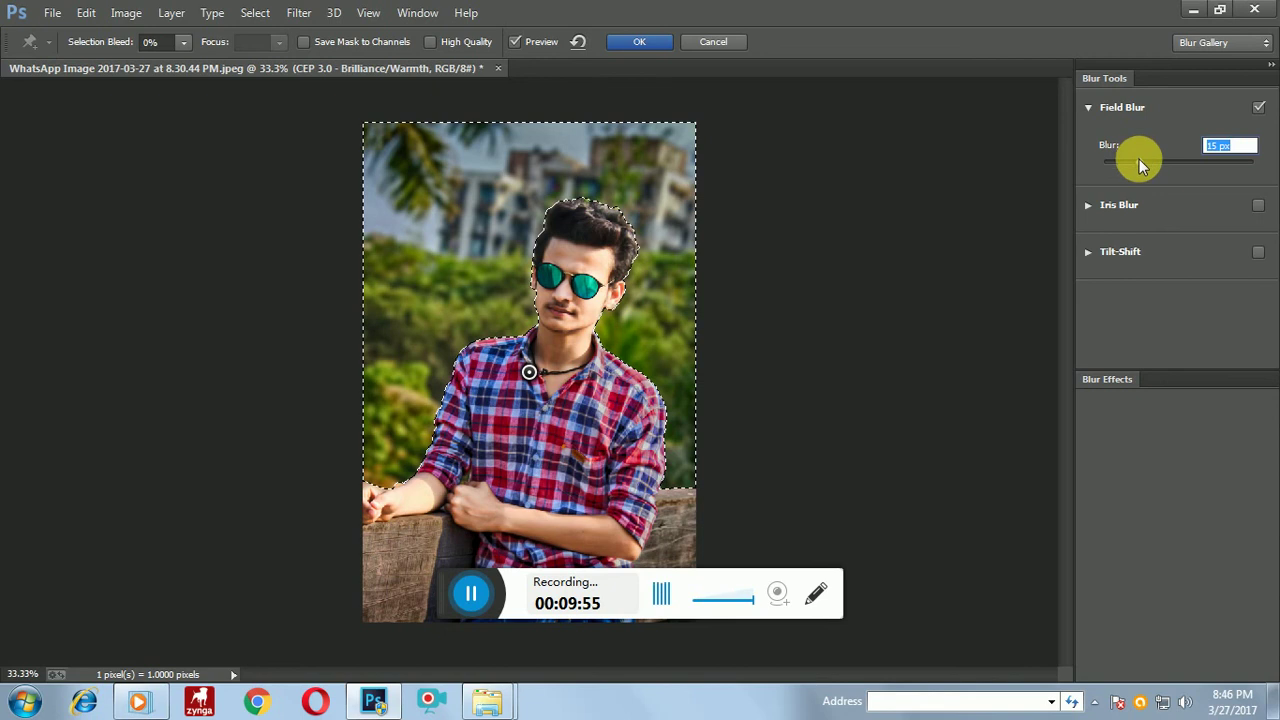
drag(1157, 164, 1125, 162)
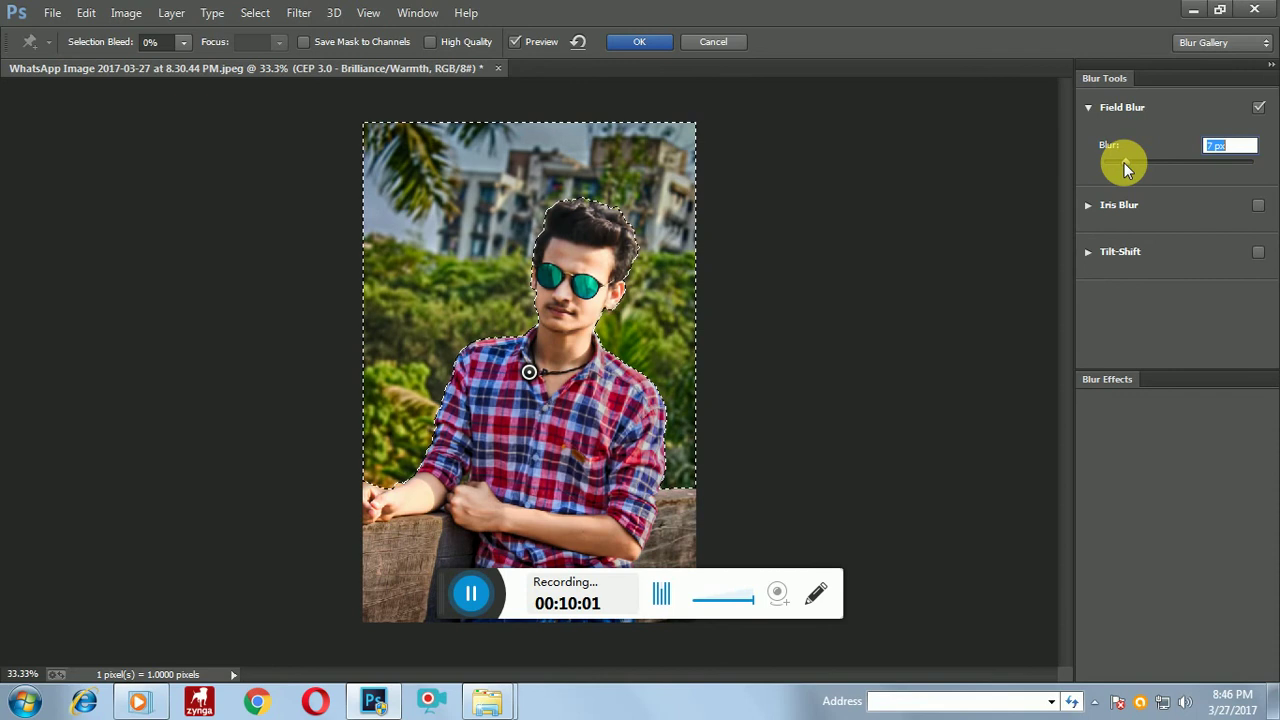
click(646, 43)
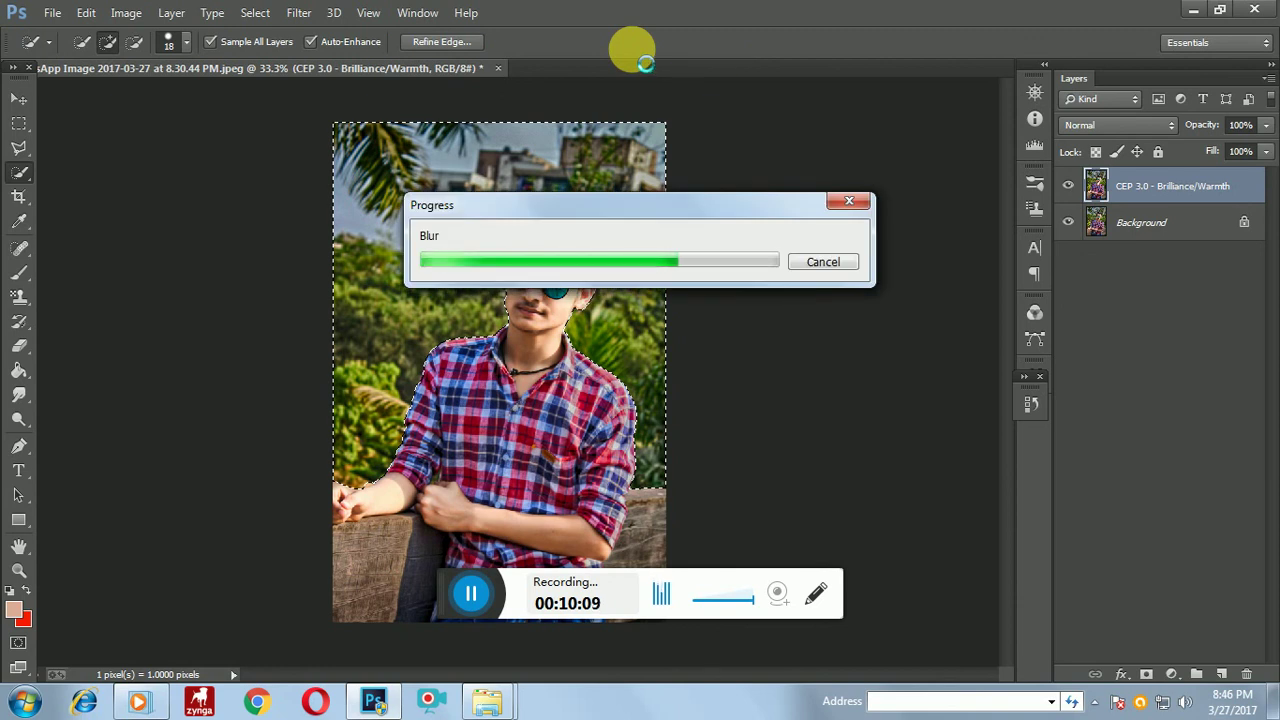
Clear the selection and review the blurred background.
right_click(515, 152)
click(546, 164)
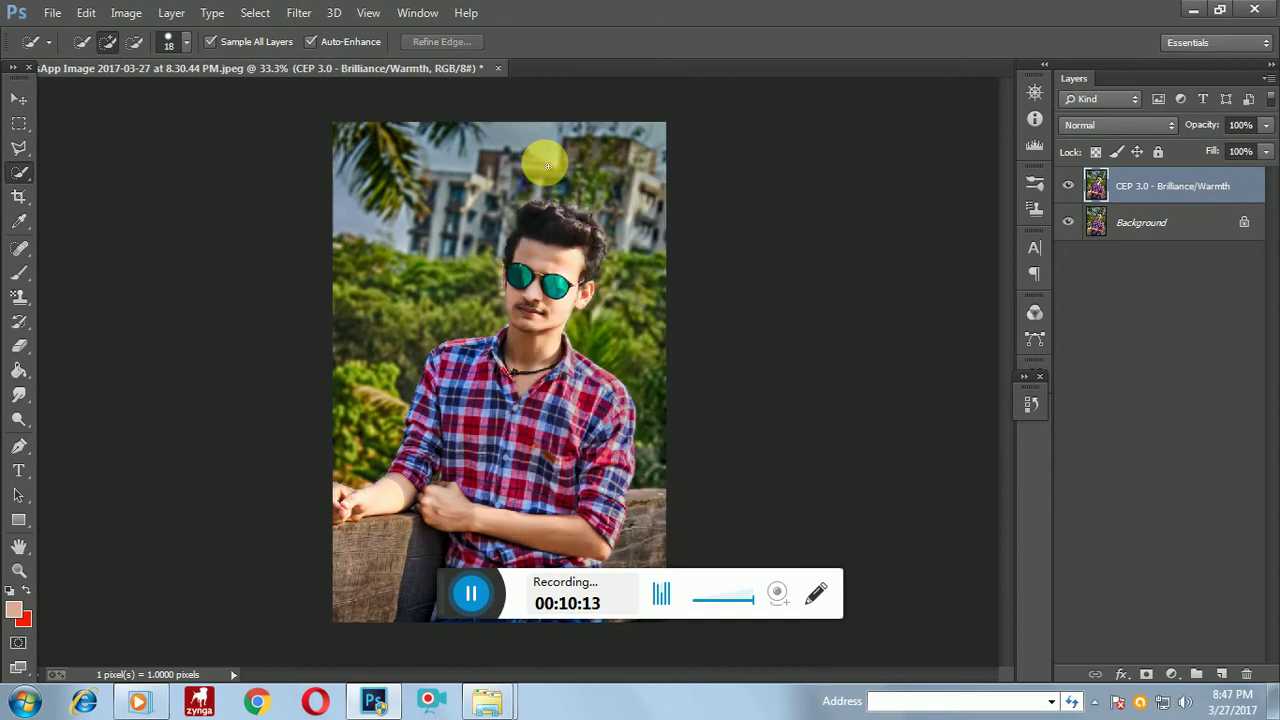
scroll(547, 165, up, 1)
scroll(549, 168, up, 1)
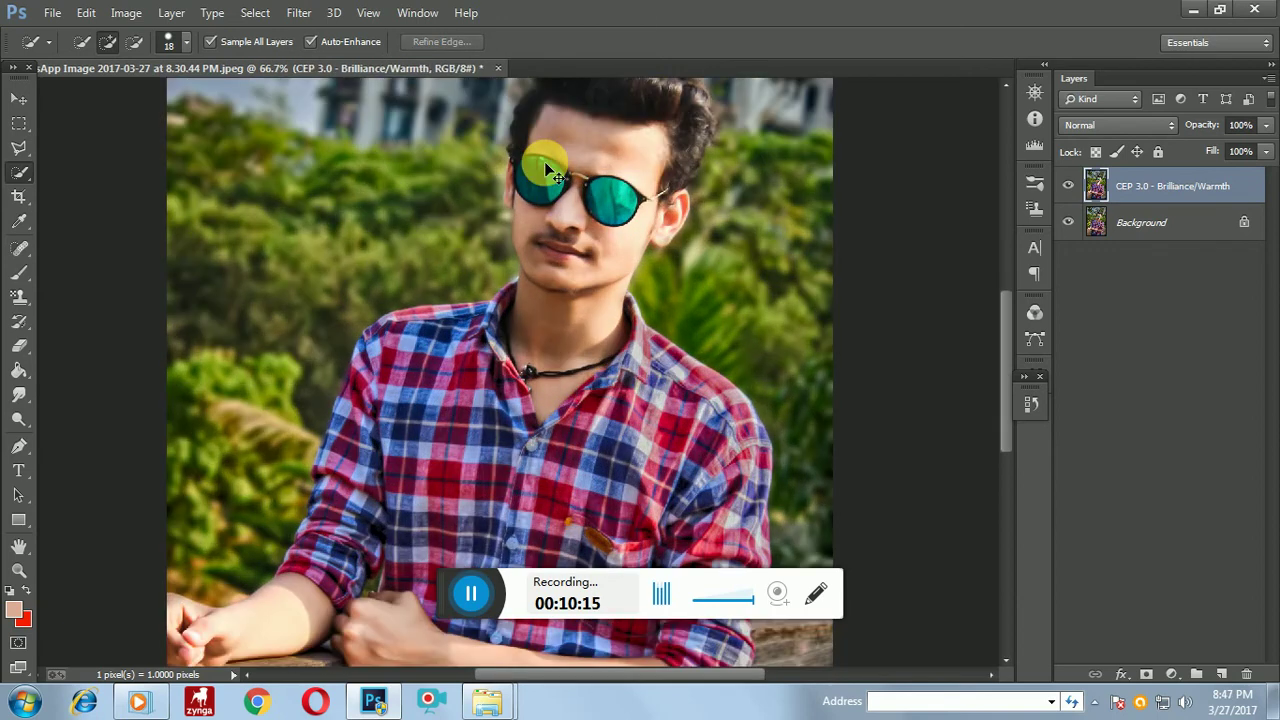
scroll(547, 168, down, 1)
scroll(547, 168, down, 1)
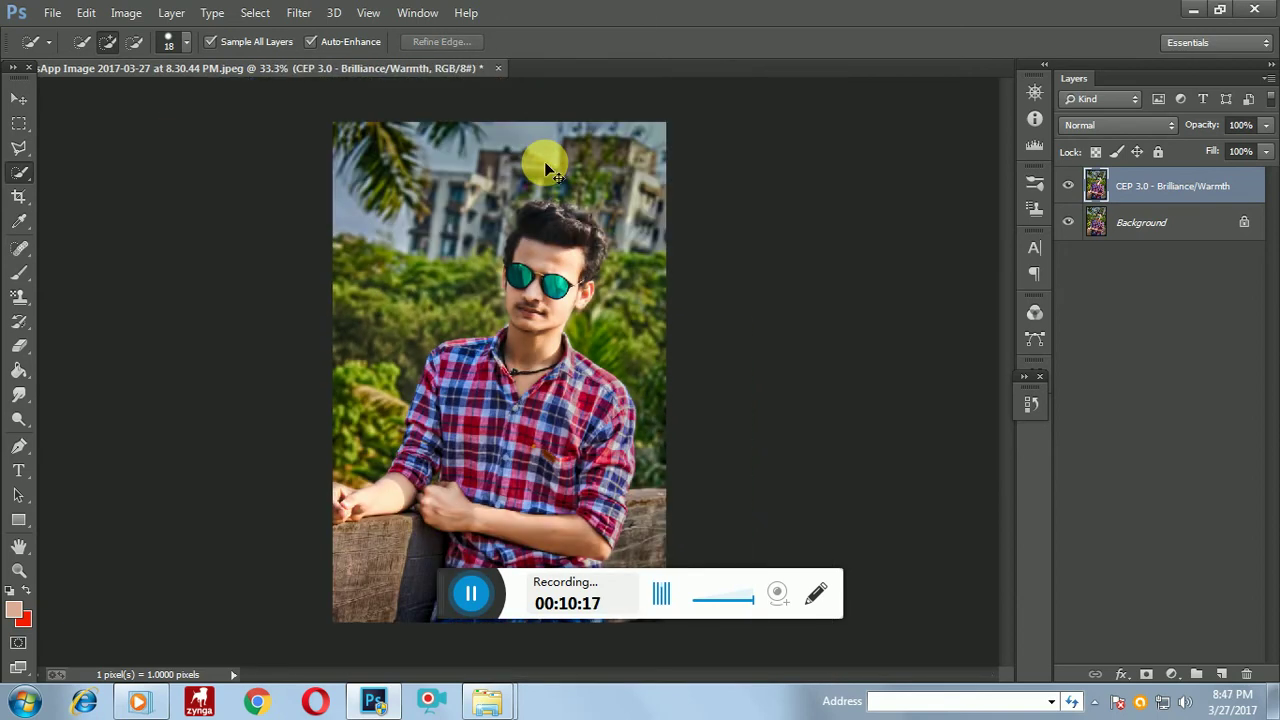
scroll(547, 168, up, 1)
scroll(545, 163, up, 1)
scroll(470, 225, up, 1)
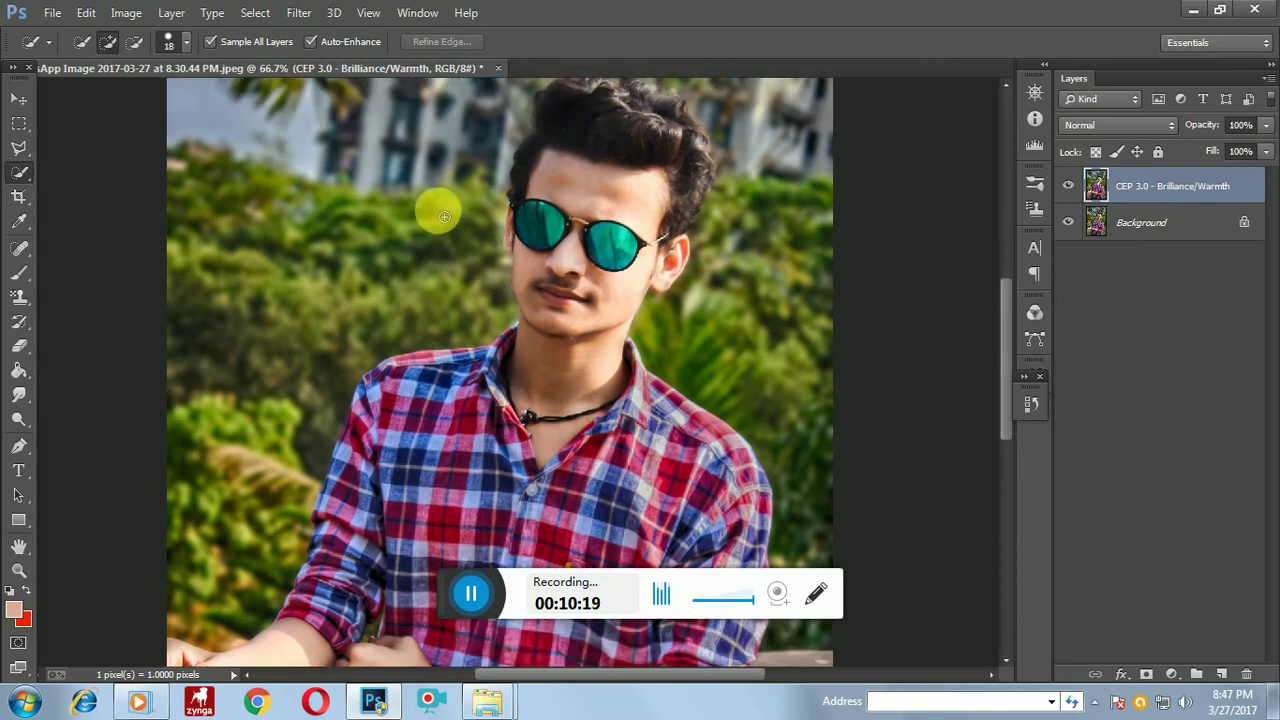
scroll(440, 240, up, 2)
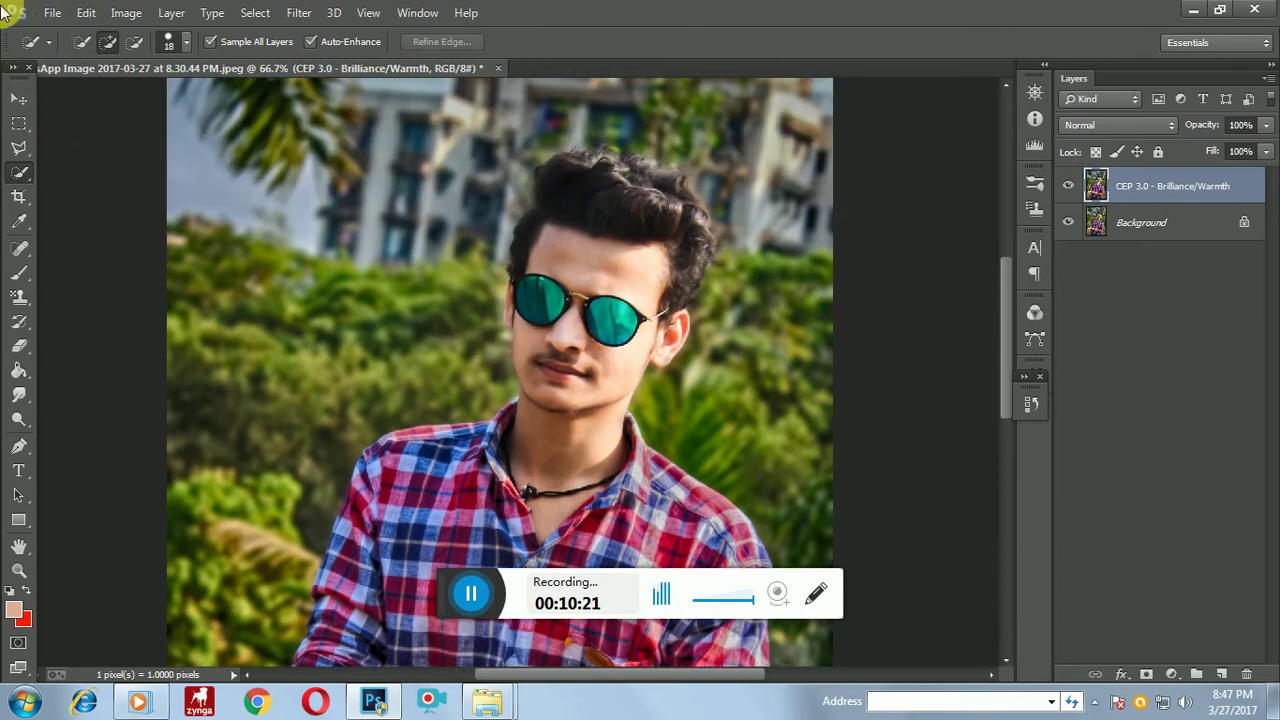
Switch to the Smudge Tool from the Blur tool group.
click(18, 396)
right_click(18, 396)
click(100, 427)
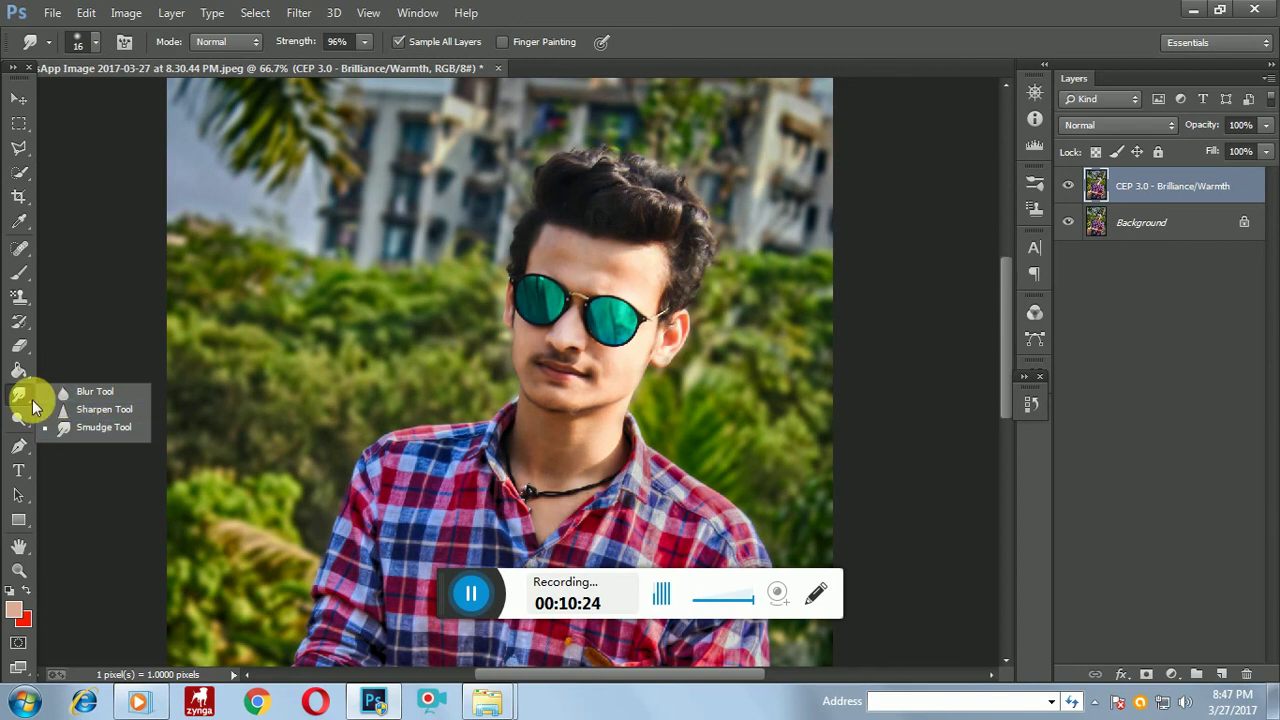
With a 16 px smudge brush, add Layer 1 and smudge the top of the hair upward.
click(88, 44)
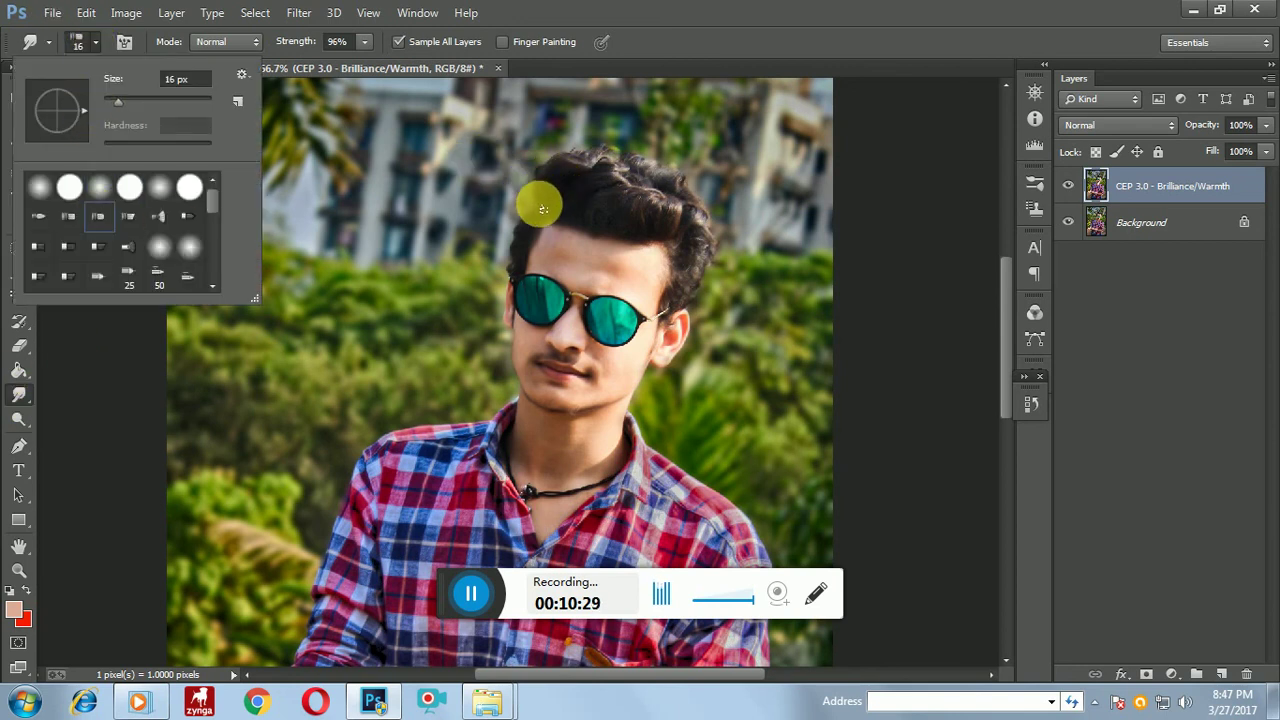
click(1226, 676)
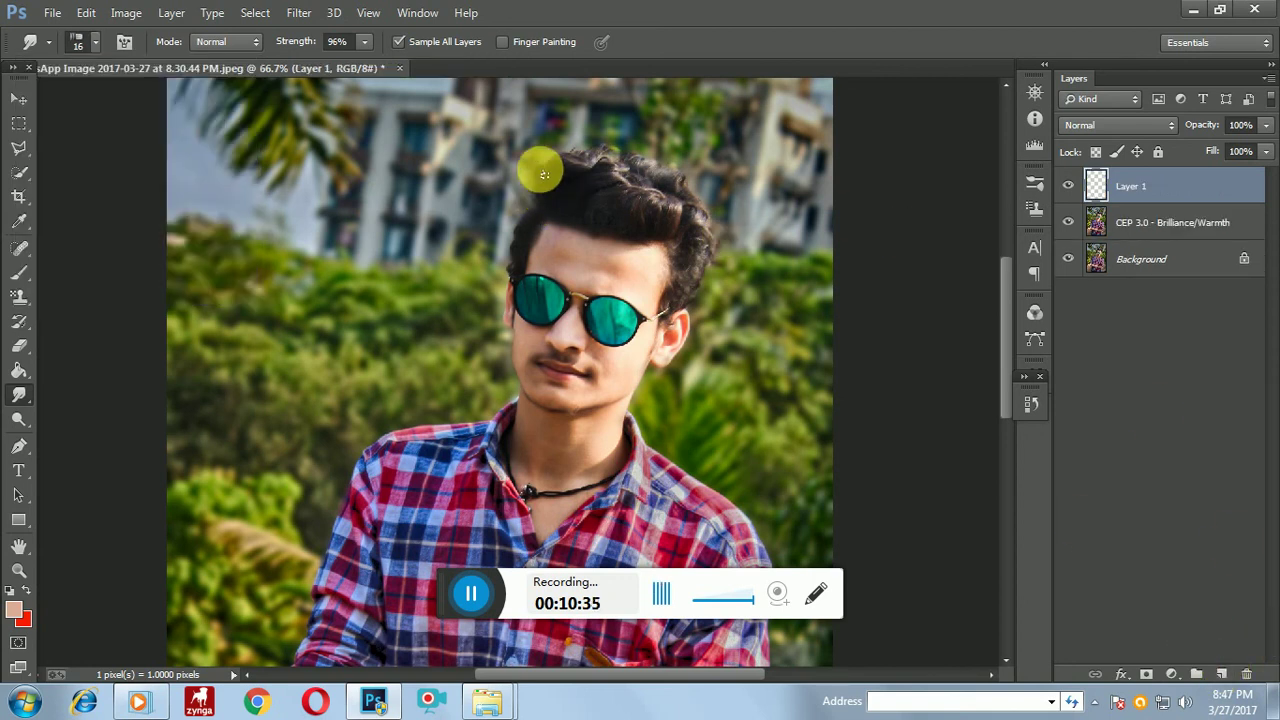
mouse_move(550, 184)
mouse_down()
mouse_move(561, 194)
mouse_move(584, 157)
mouse_up()
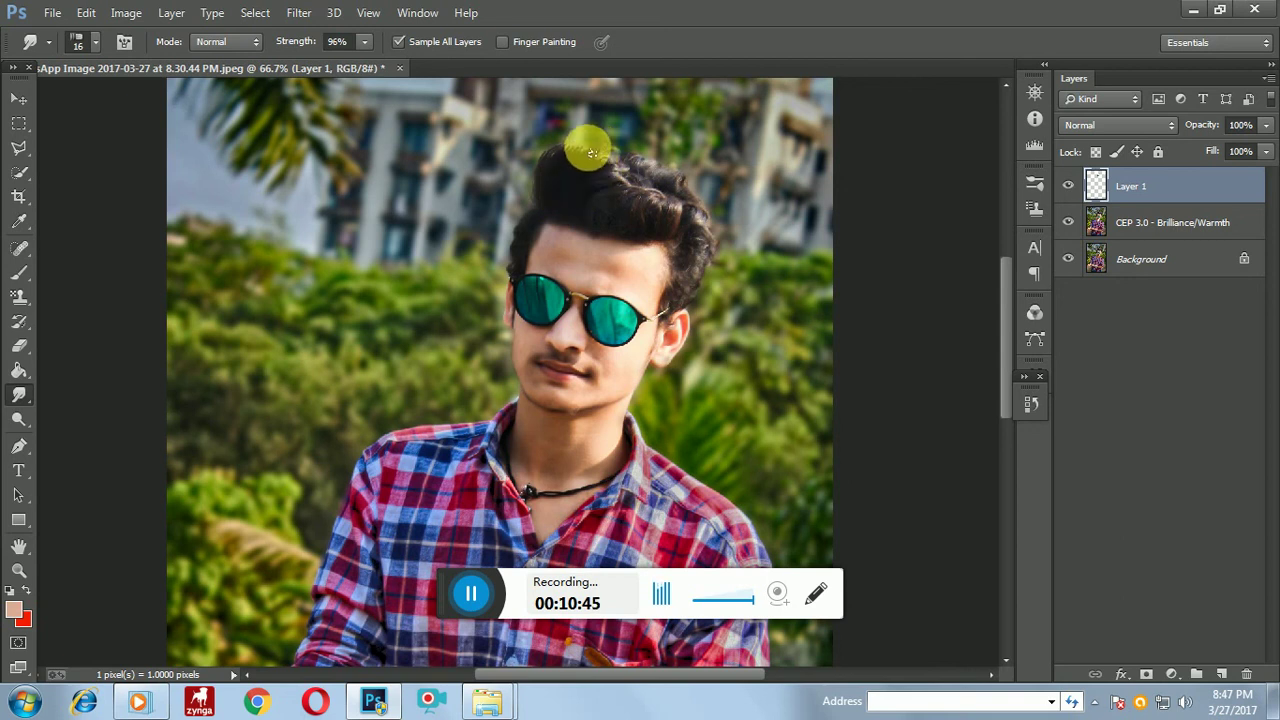
drag(569, 166, 592, 152)
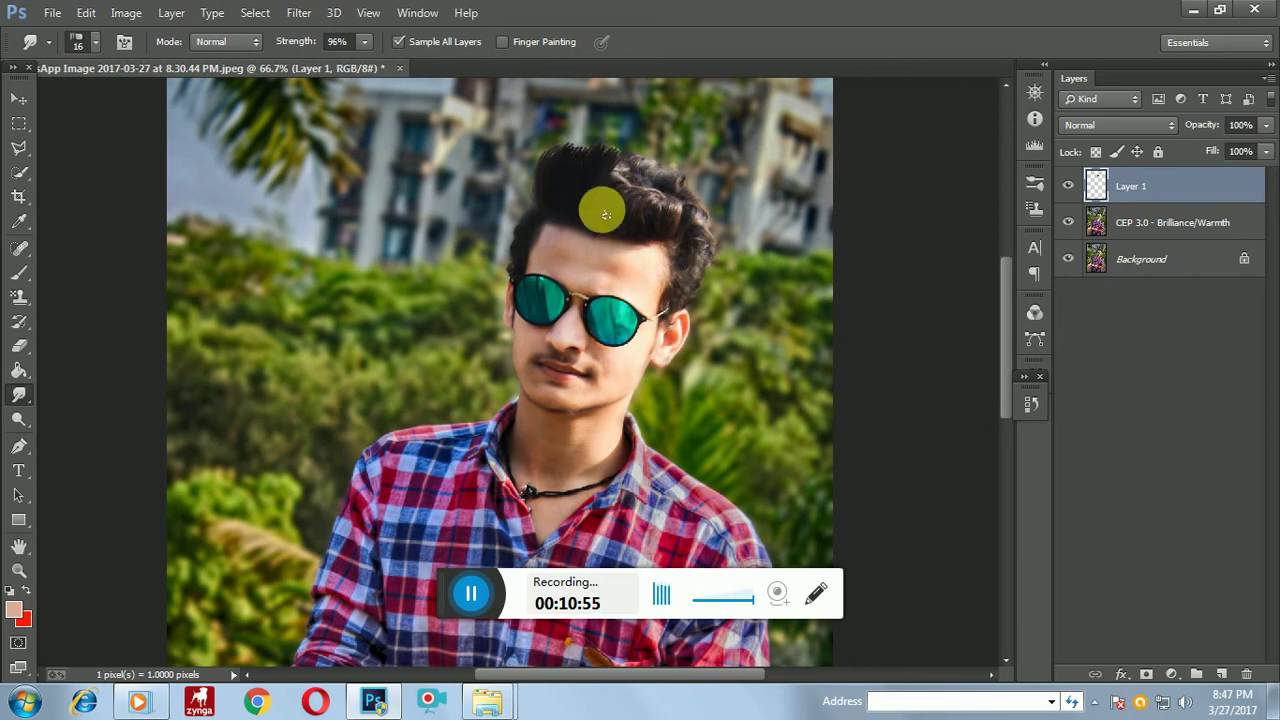
drag(615, 211, 617, 190)
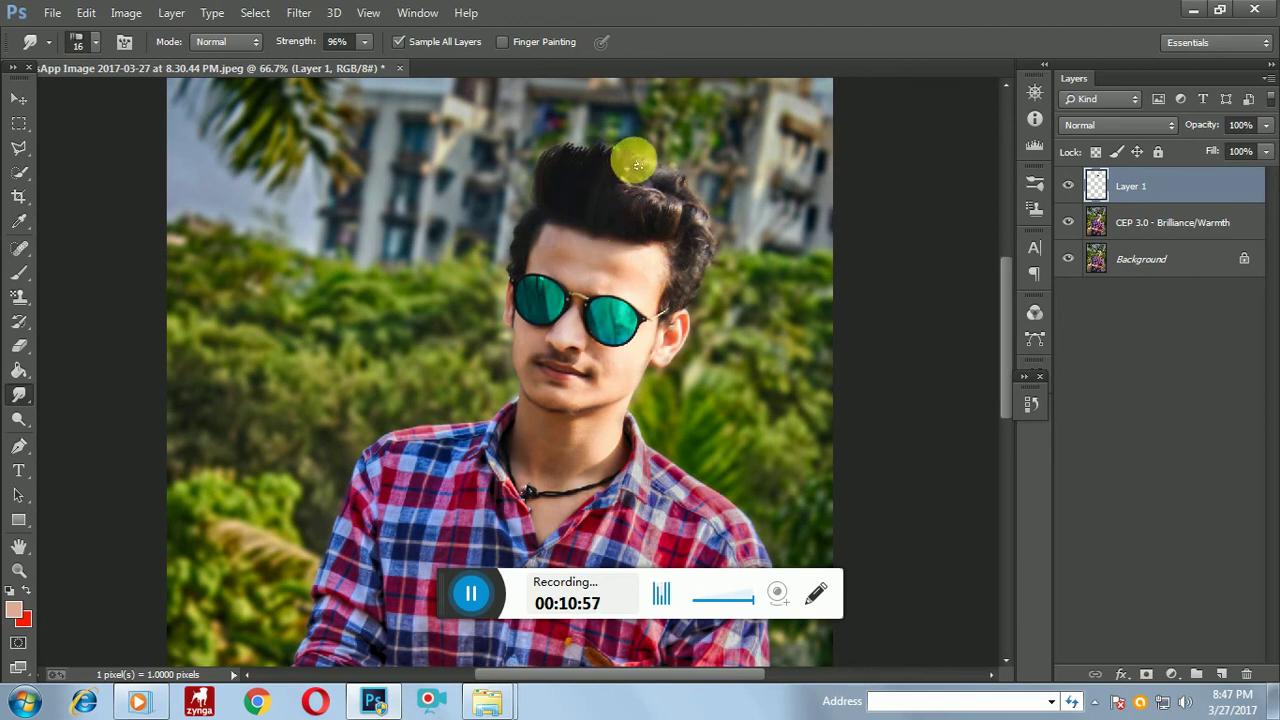
drag(611, 206, 611, 177)
Smudge the right-side hair strands upward and smooth the side edge into a taller quiff.
mouse_move(609, 232)
mouse_down()
mouse_move(646, 157)
mouse_move(635, 225)
mouse_move(654, 177)
mouse_move(637, 209)
mouse_move(652, 191)
mouse_up()
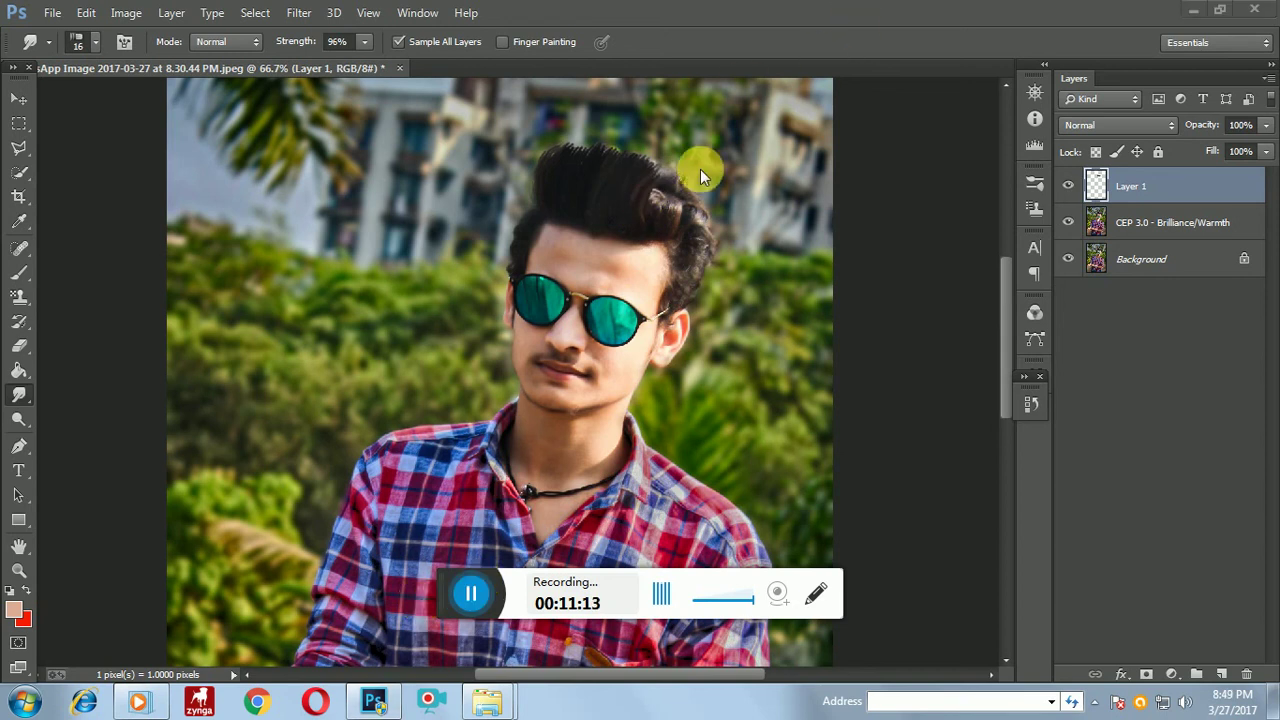
mouse_move(638, 214)
mouse_down()
mouse_move(670, 180)
mouse_move(651, 206)
mouse_move(663, 166)
mouse_move(654, 179)
mouse_move(660, 166)
mouse_move(649, 166)
mouse_move(660, 174)
mouse_move(652, 226)
mouse_move(666, 177)
mouse_move(654, 211)
mouse_move(674, 183)
mouse_move(668, 220)
mouse_move(685, 193)
mouse_move(663, 217)
mouse_move(690, 200)
mouse_up()
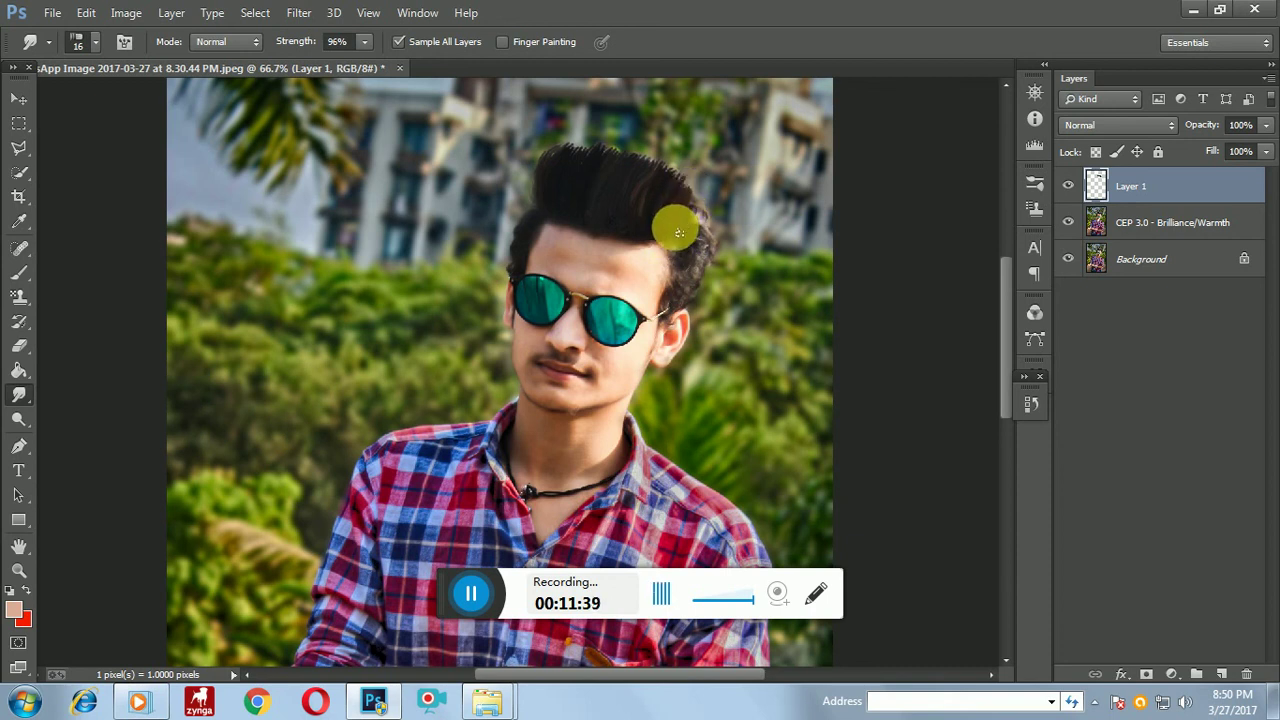
drag(696, 204, 692, 221)
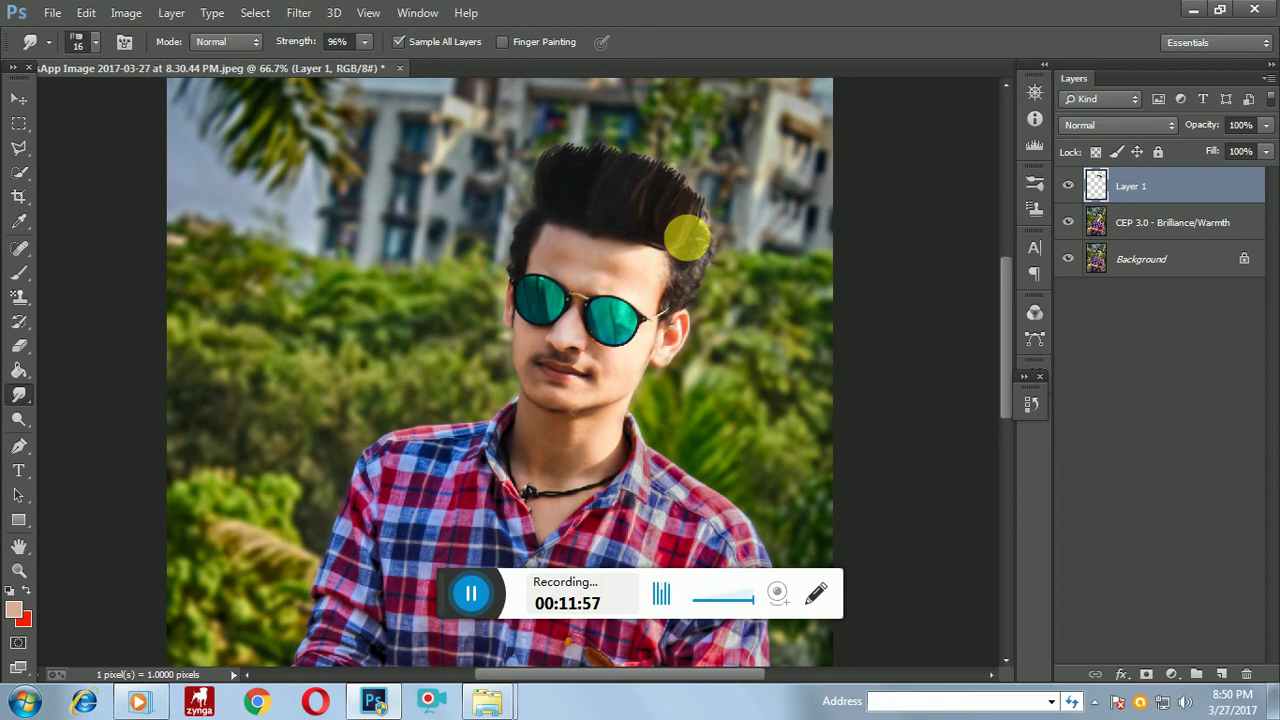
alt+scroll(690, 240, down, 1)
alt+scroll(688, 236, up, 1)
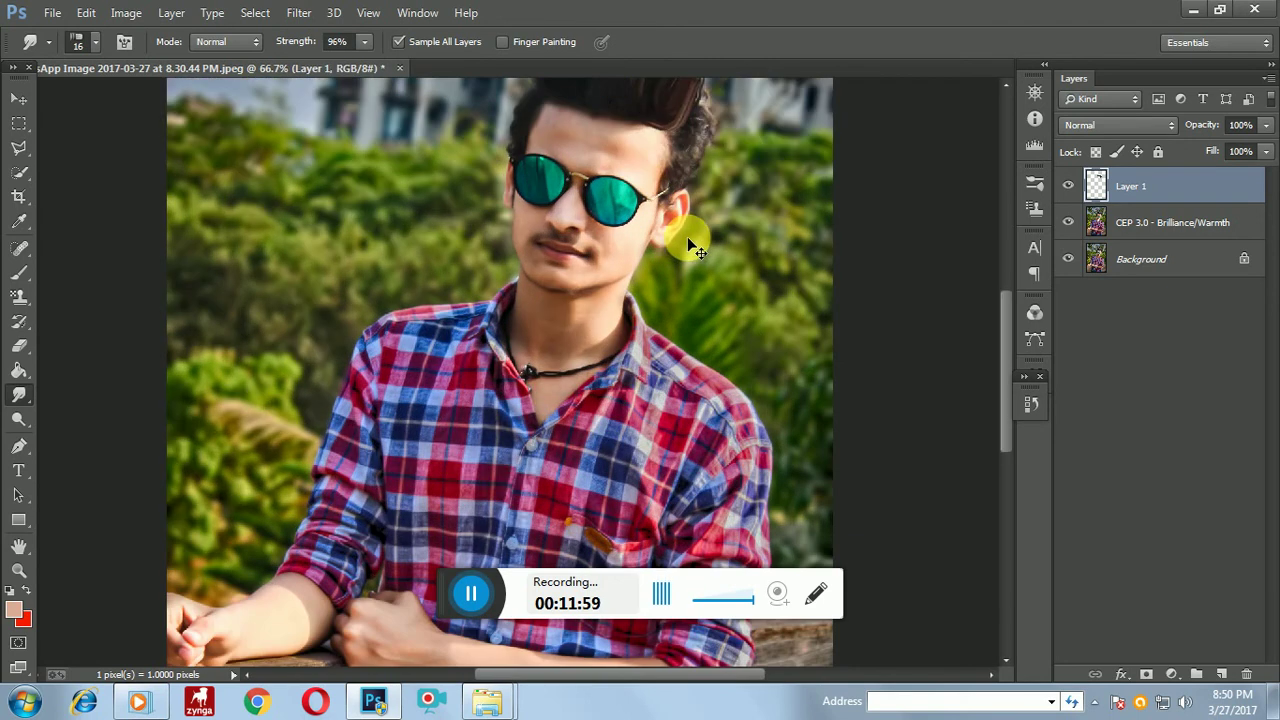
Switch the smudge brush to a soft round tip with 0% hardness.
click(92, 43)
click(104, 190)
click(688, 134)
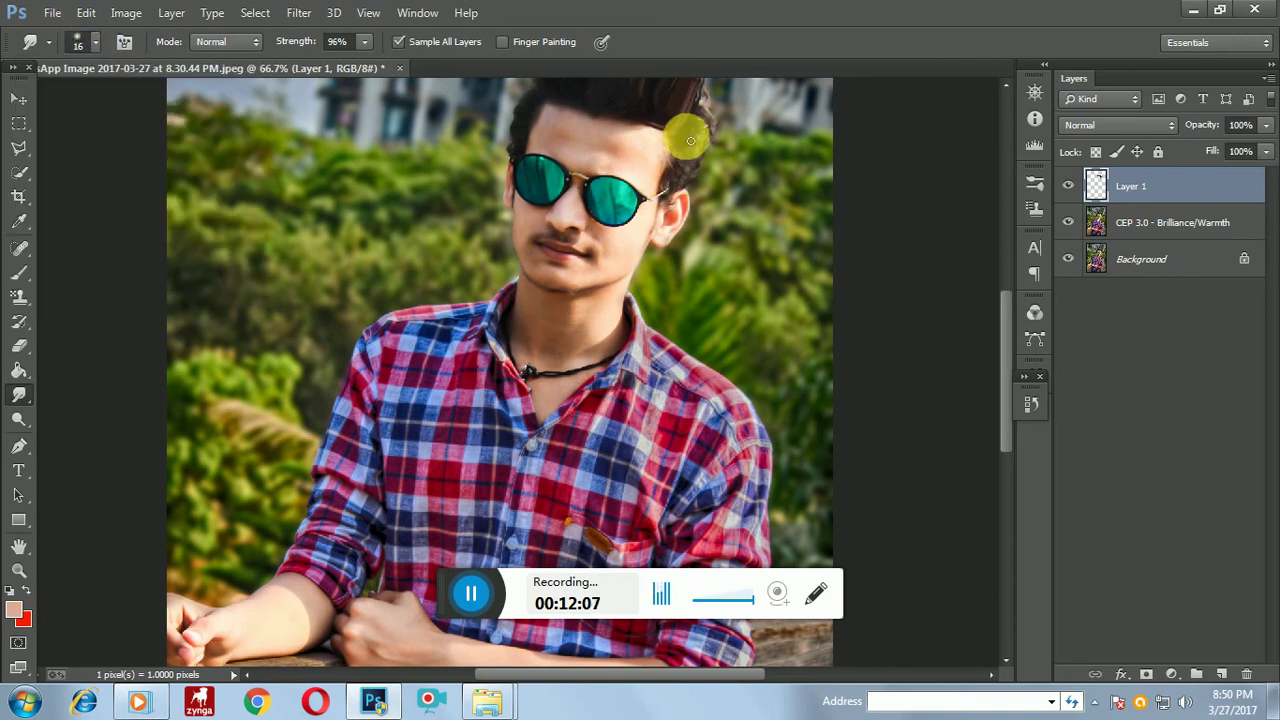
Smudge the spiked hair's edges near the ear and on the left side above the temple.
drag(686, 153, 681, 159)
mouse_move(672, 179)
mouse_down()
mouse_move(699, 154)
mouse_move(686, 178)
mouse_up()
drag(678, 185, 663, 191)
scroll(620, 185, up, 3)
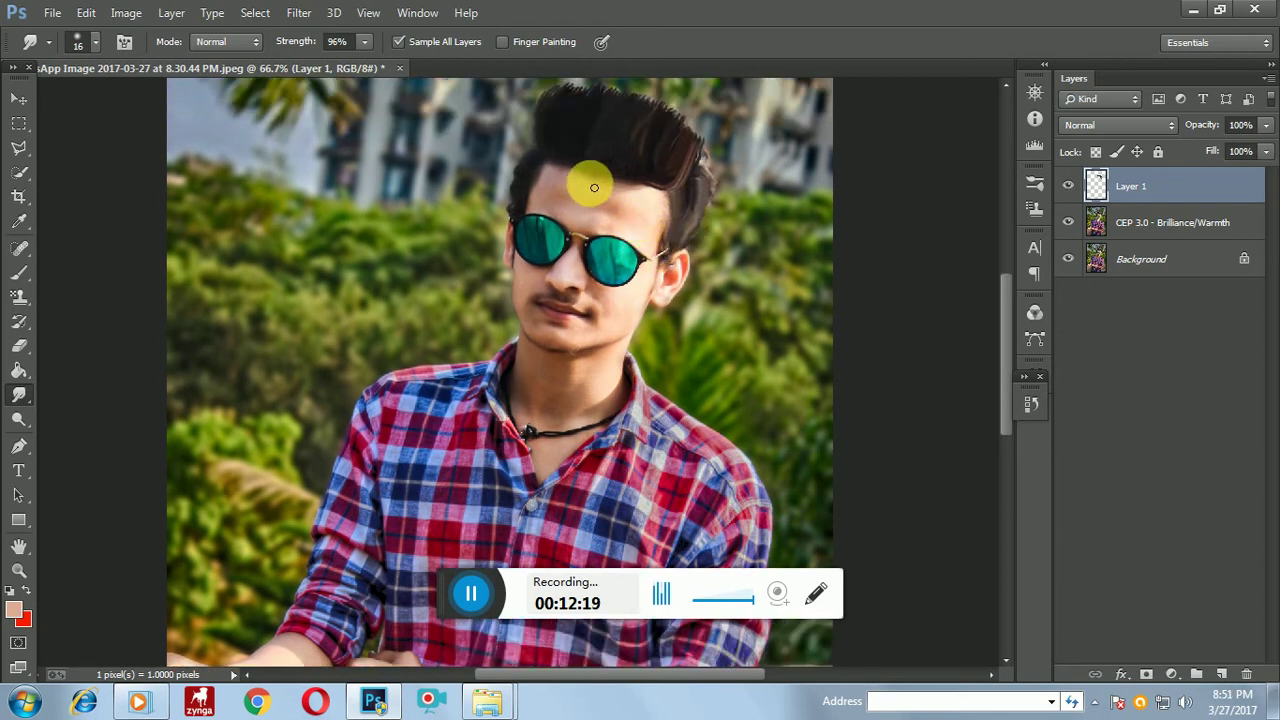
mouse_move(536, 166)
mouse_down()
mouse_move(523, 157)
mouse_move(516, 191)
mouse_move(514, 171)
mouse_move(515, 209)
mouse_move(525, 180)
mouse_up()
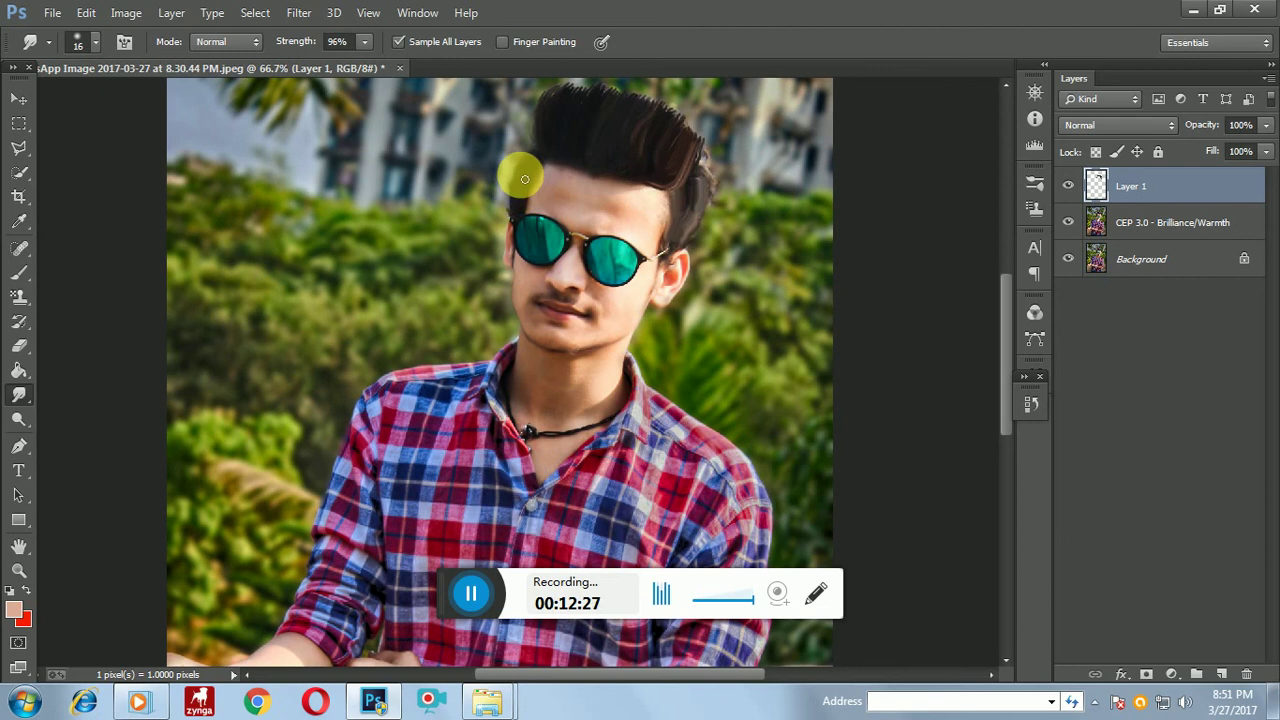
scroll(520, 174, down, 2)
scroll(520, 174, up, 1)
scroll(520, 174, up, 1)
scroll(520, 174, down, 1)
scroll(520, 174, down, 1)
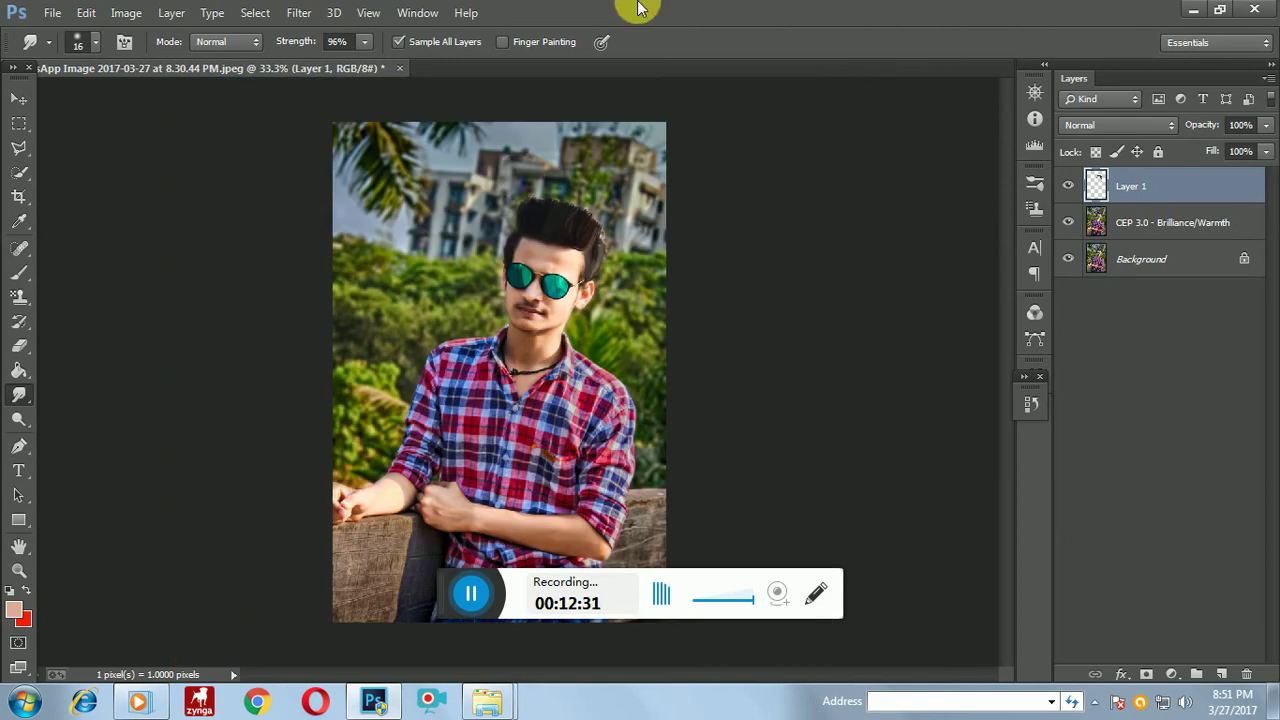
scroll(612, 242, down, 1)
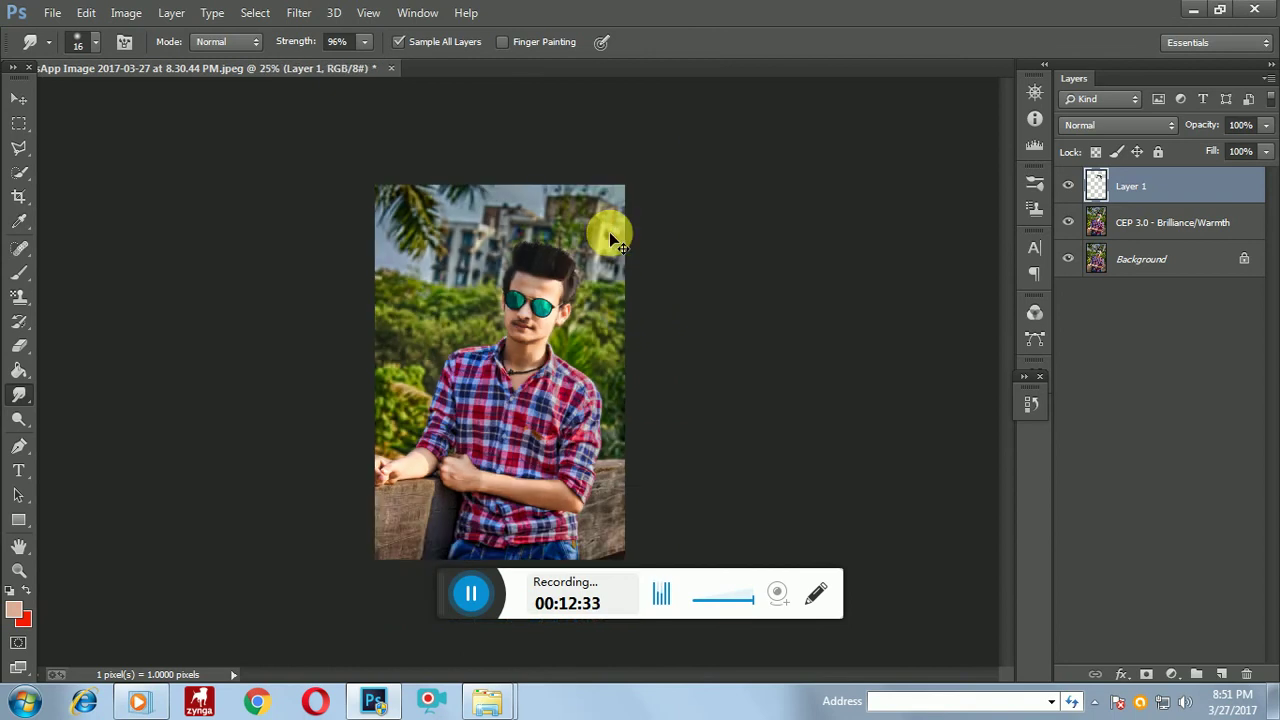
scroll(609, 234, up, 3)
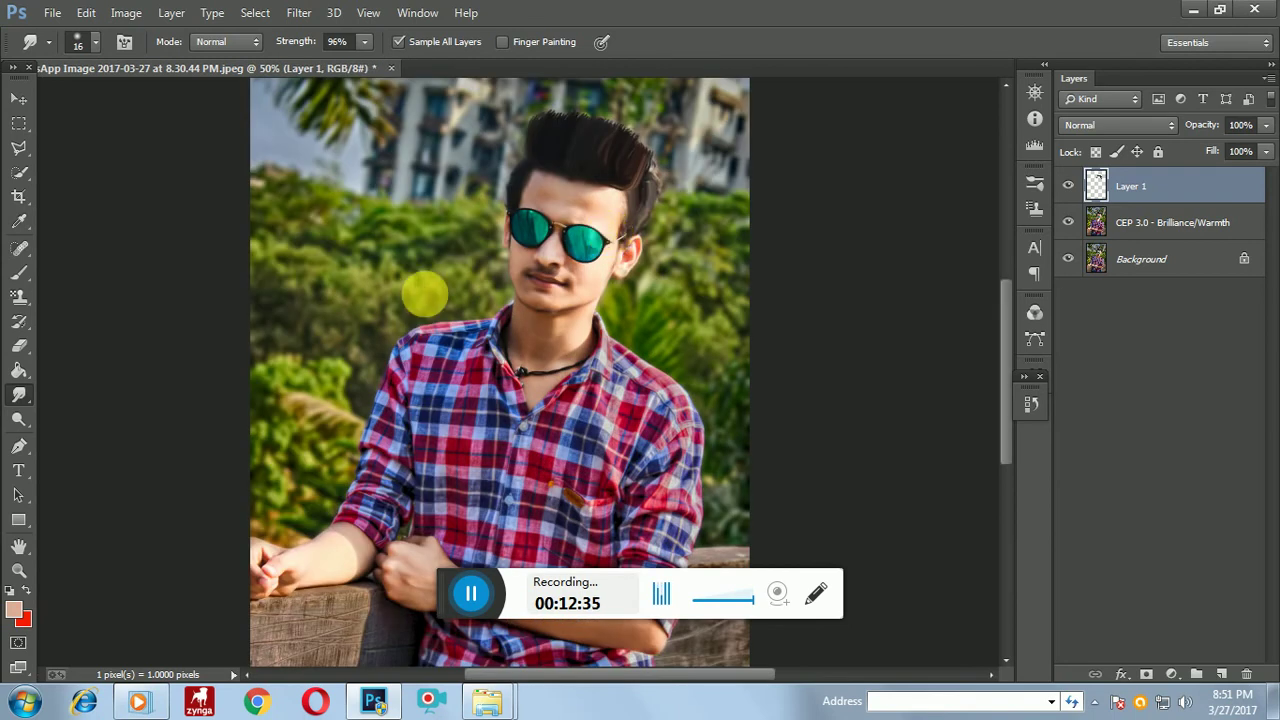
scroll(470, 296, down, 1)
scroll(500, 312, up, 1)
scroll(485, 325, up, 1)
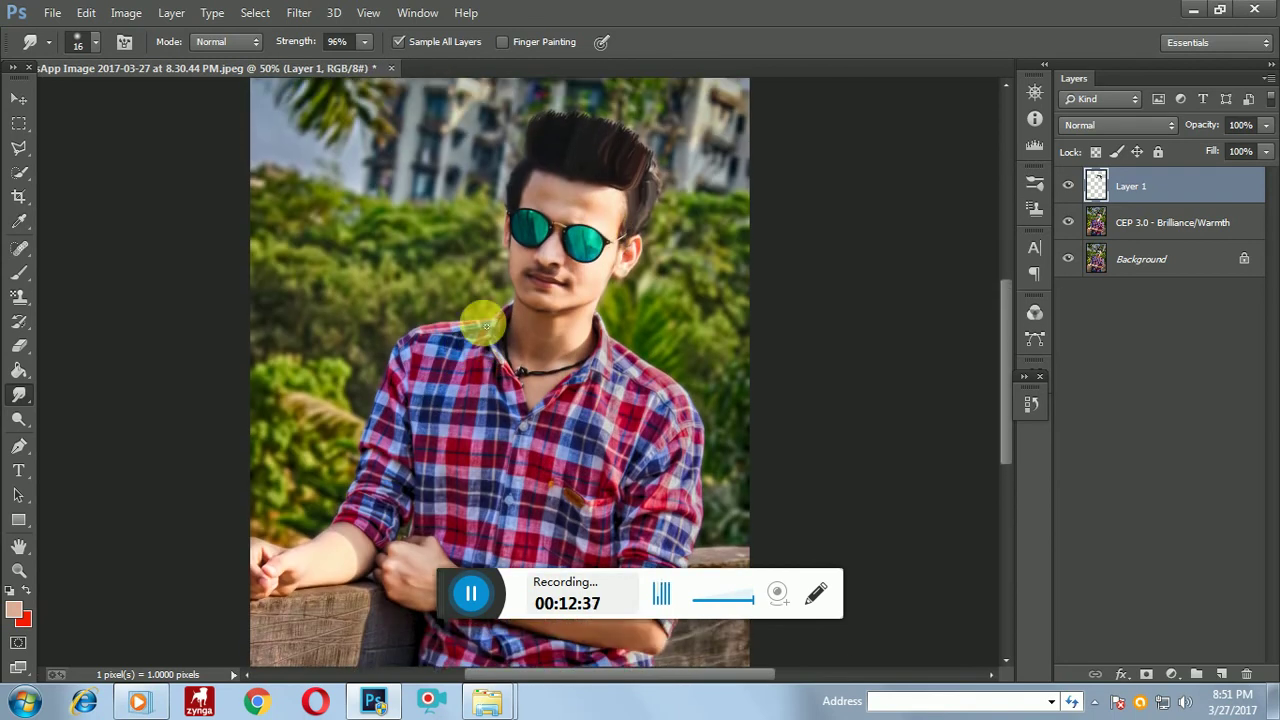
scroll(485, 330, down, 2)
scroll(485, 330, up, 1)
scroll(485, 330, up, 1)
scroll(485, 330, up, 1)
scroll(485, 330, down, 1)
scroll(470, 183, up, 1)
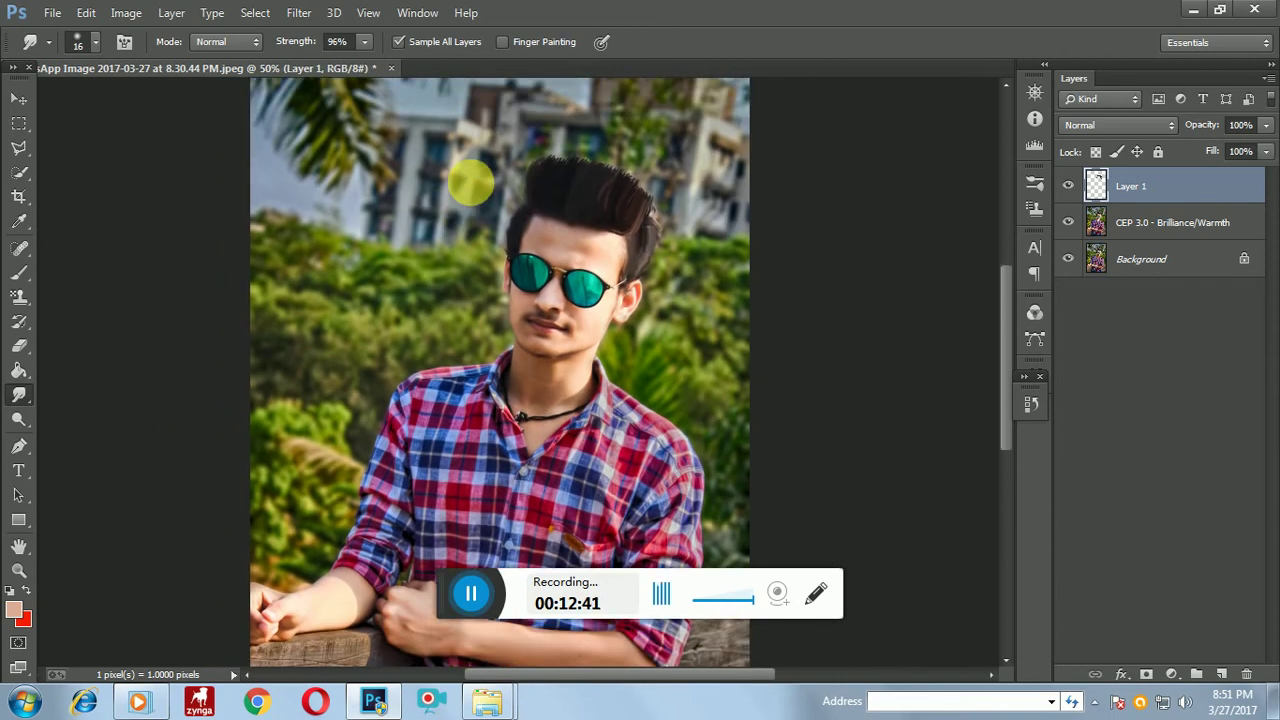
scroll(472, 185, down, 1)
scroll(466, 183, down, 1)
scroll(466, 183, up, 1)
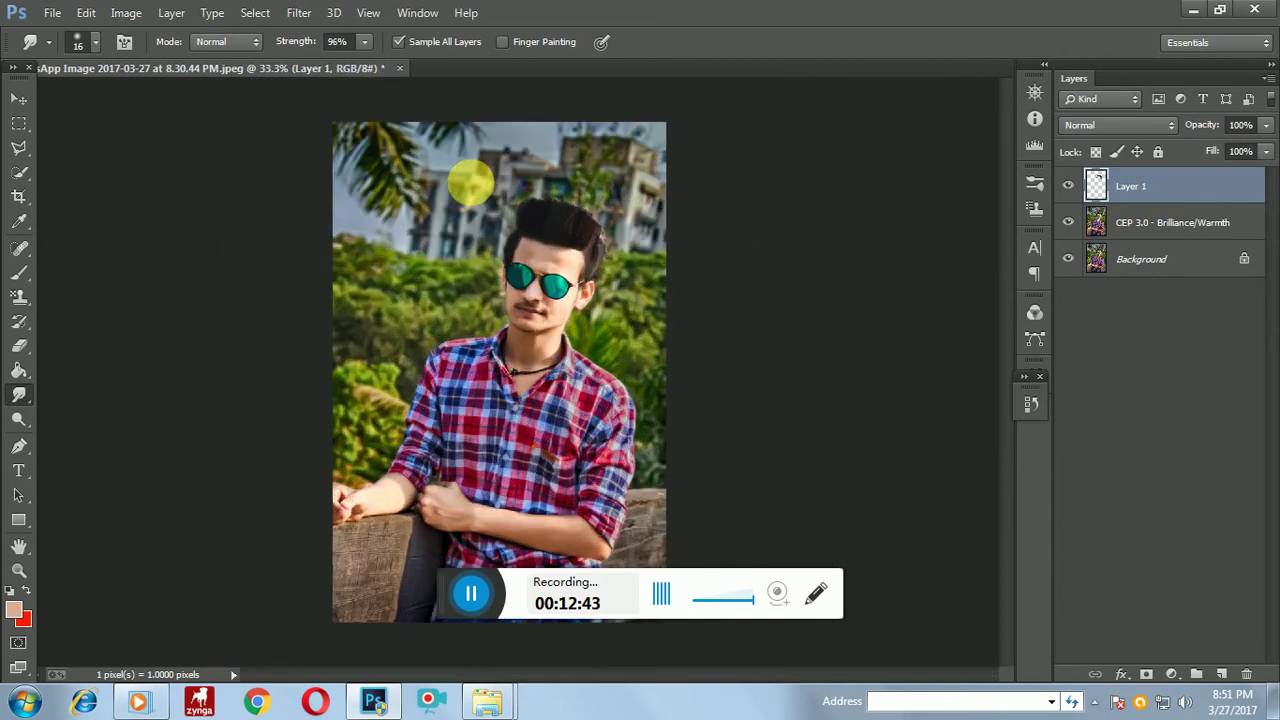
click(50, 12)
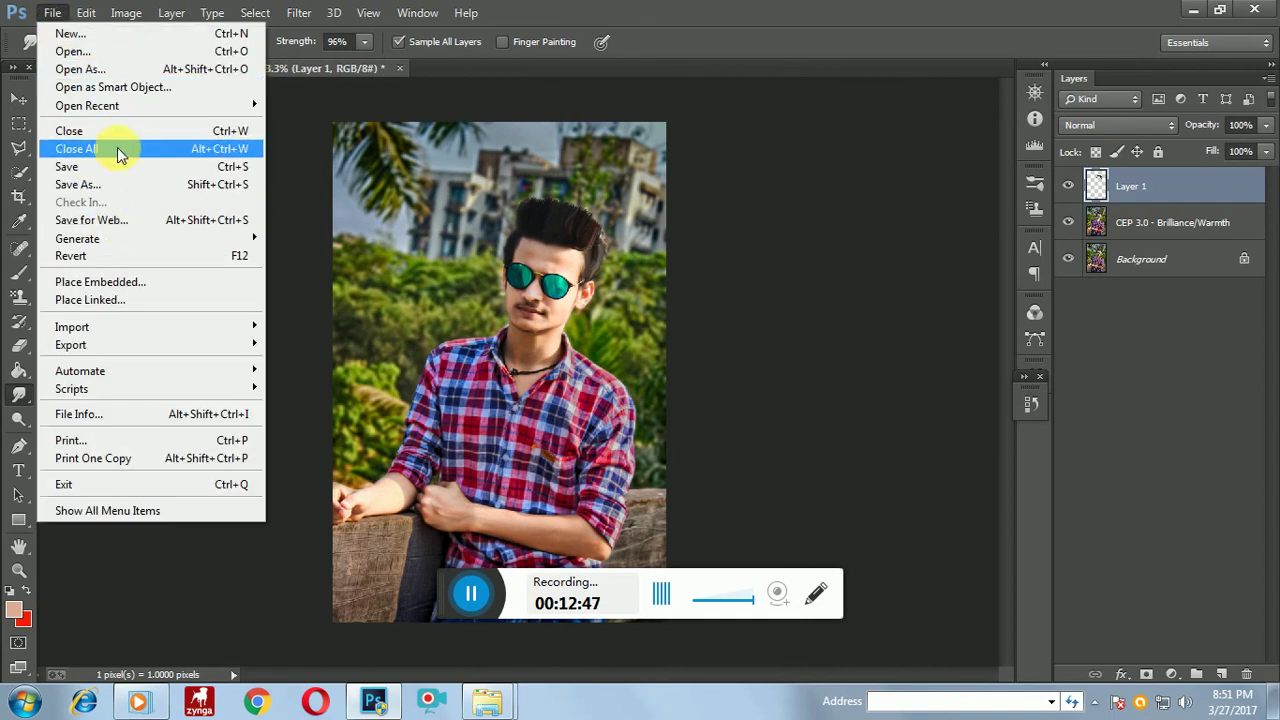
Embed the LANCE EFFECT image from Downloads as a layer and move it up-left over the head.
click(109, 283)
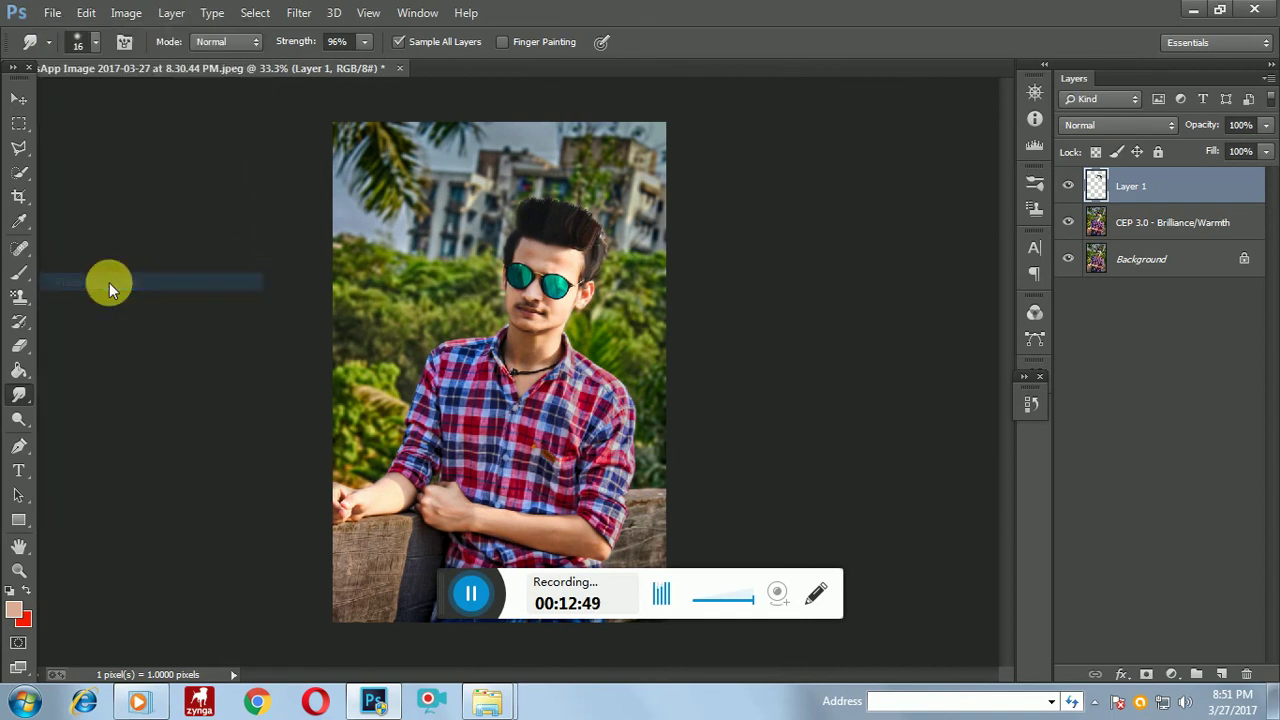
drag(1258, 122, 1258, 445)
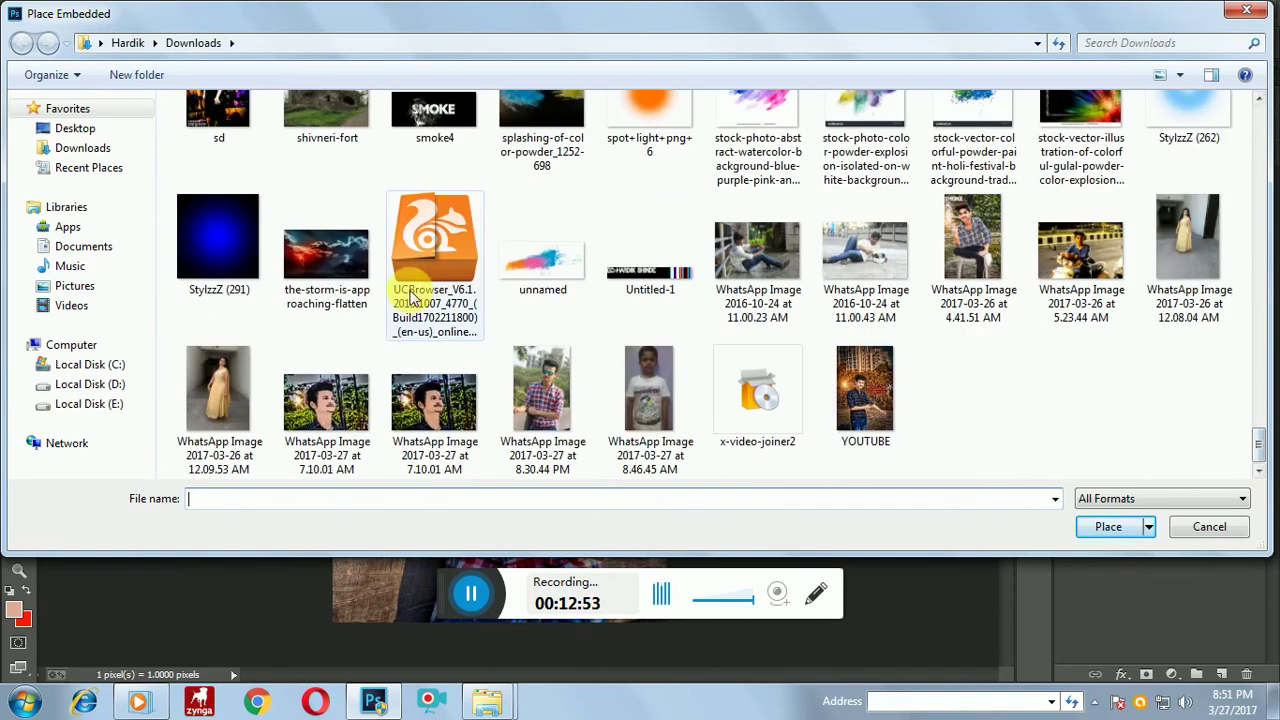
scroll(1258, 425, up, 1)
scroll(1258, 425, up, 3)
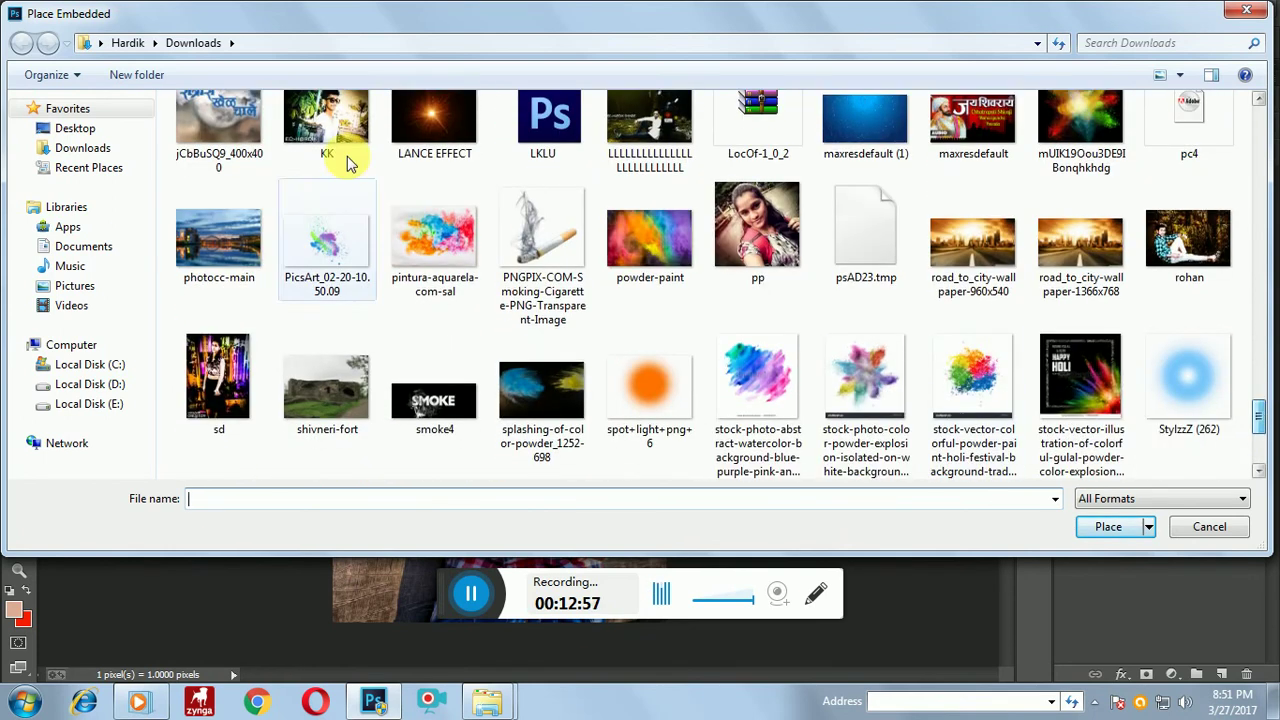
click(434, 125)
click(1103, 528)
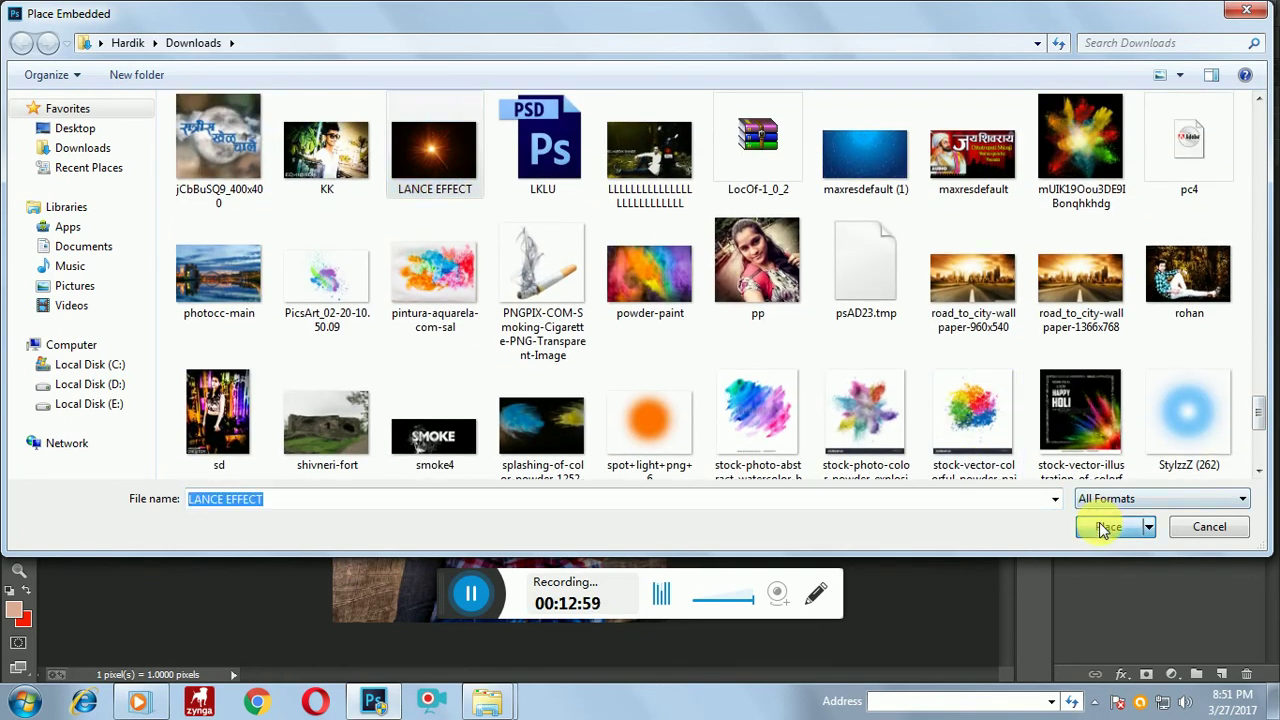
drag(636, 410, 563, 276)
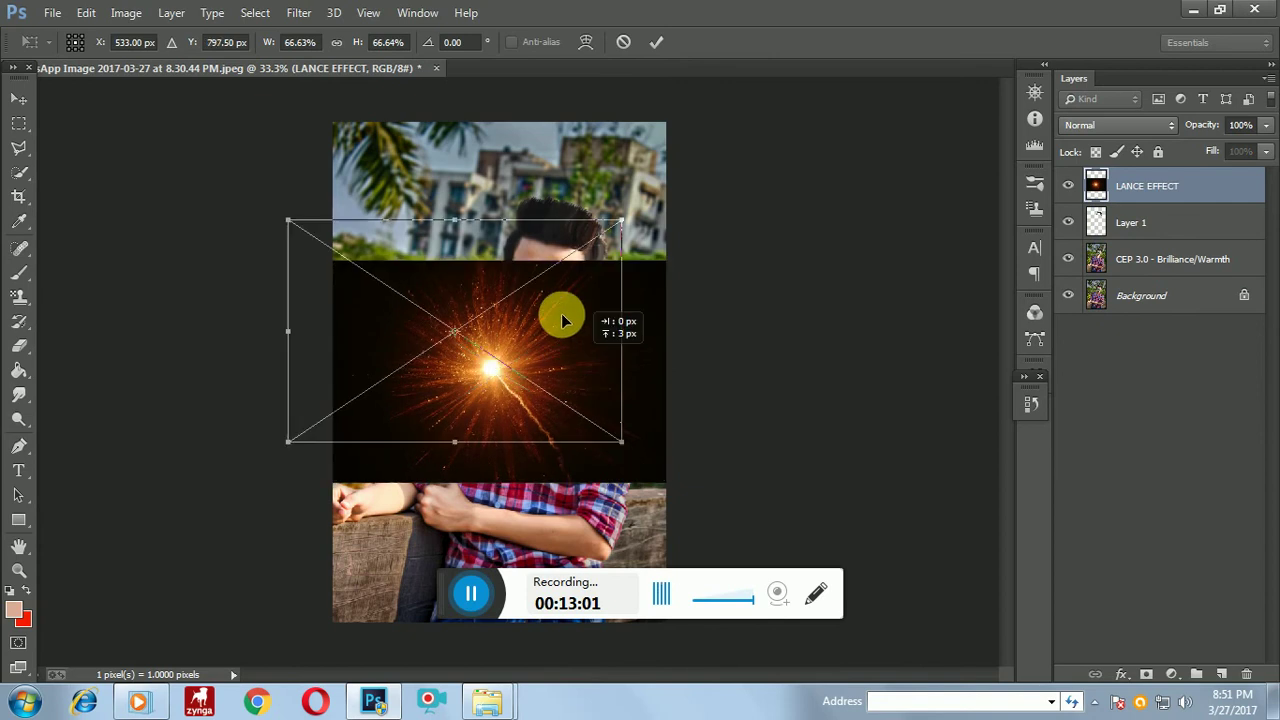
Set the LANCE EFFECT layer's blend mode to Screen, then bring up the Filter menu.
click(1108, 125)
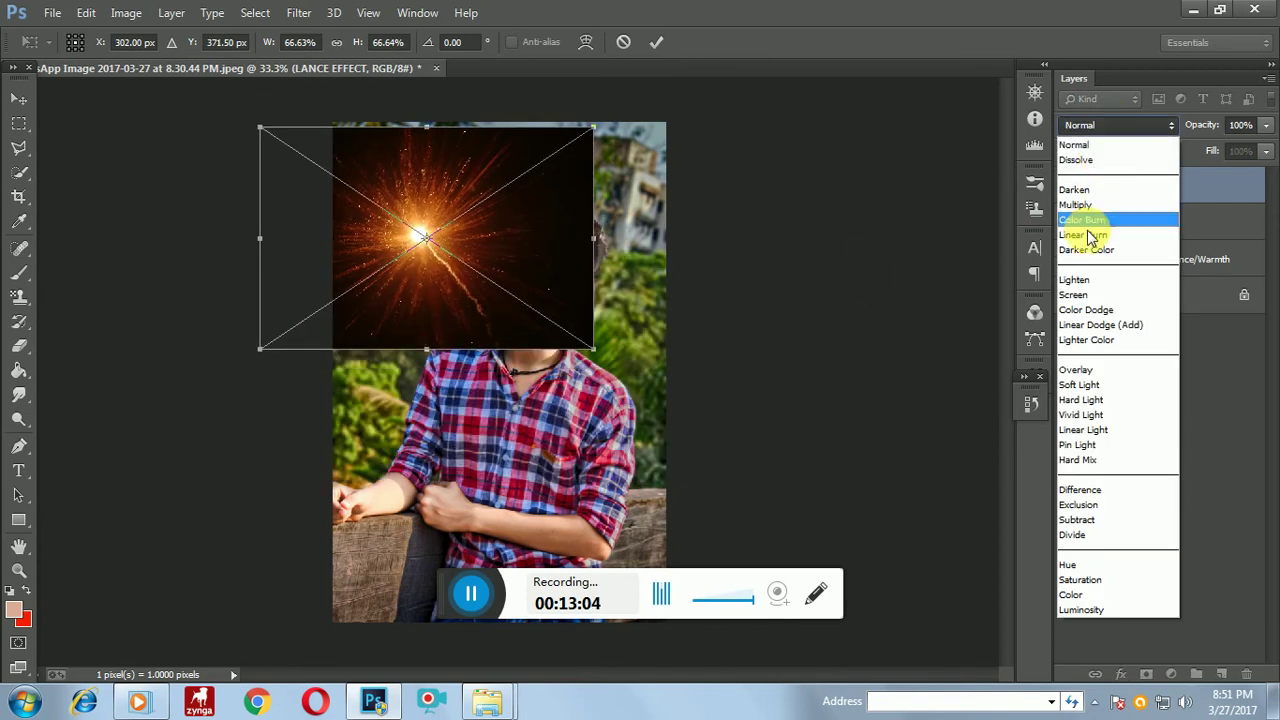
click(1098, 295)
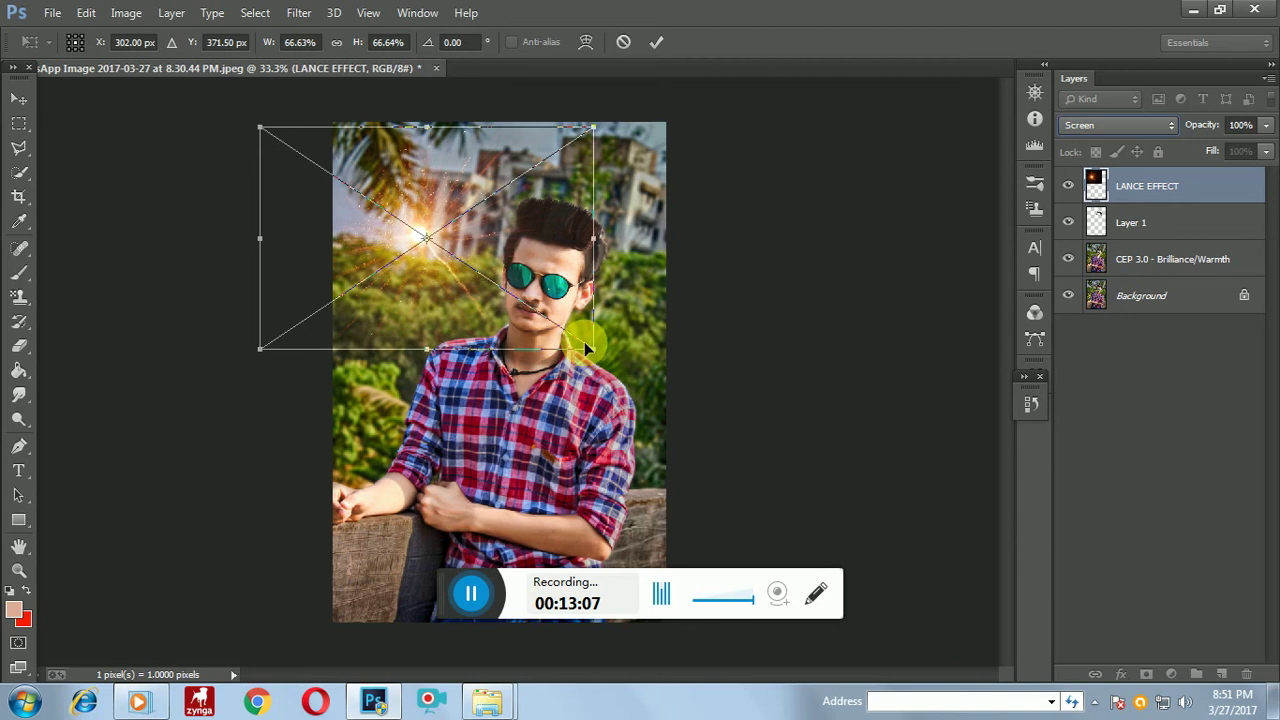
click(295, 14)
click(299, 14)
click(299, 14)
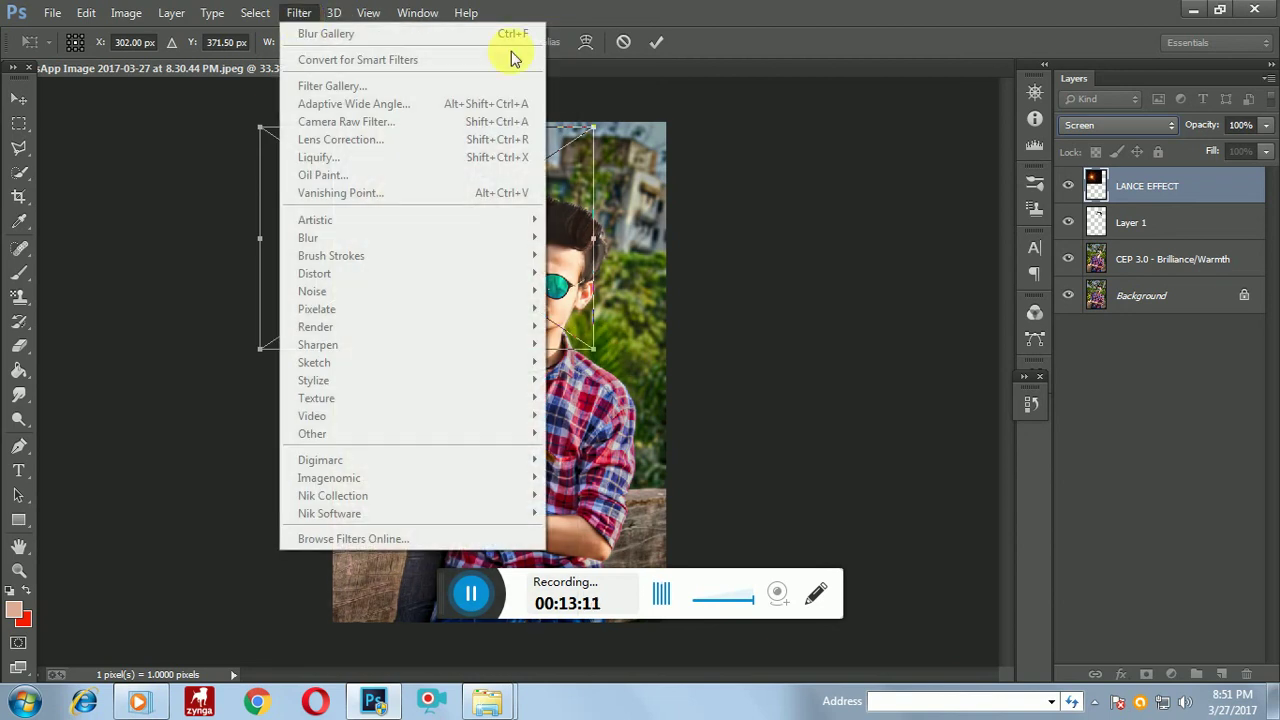
Commit the flare placement and apply a 15 px Field Blur to the LANCE EFFECT layer.
click(656, 42)
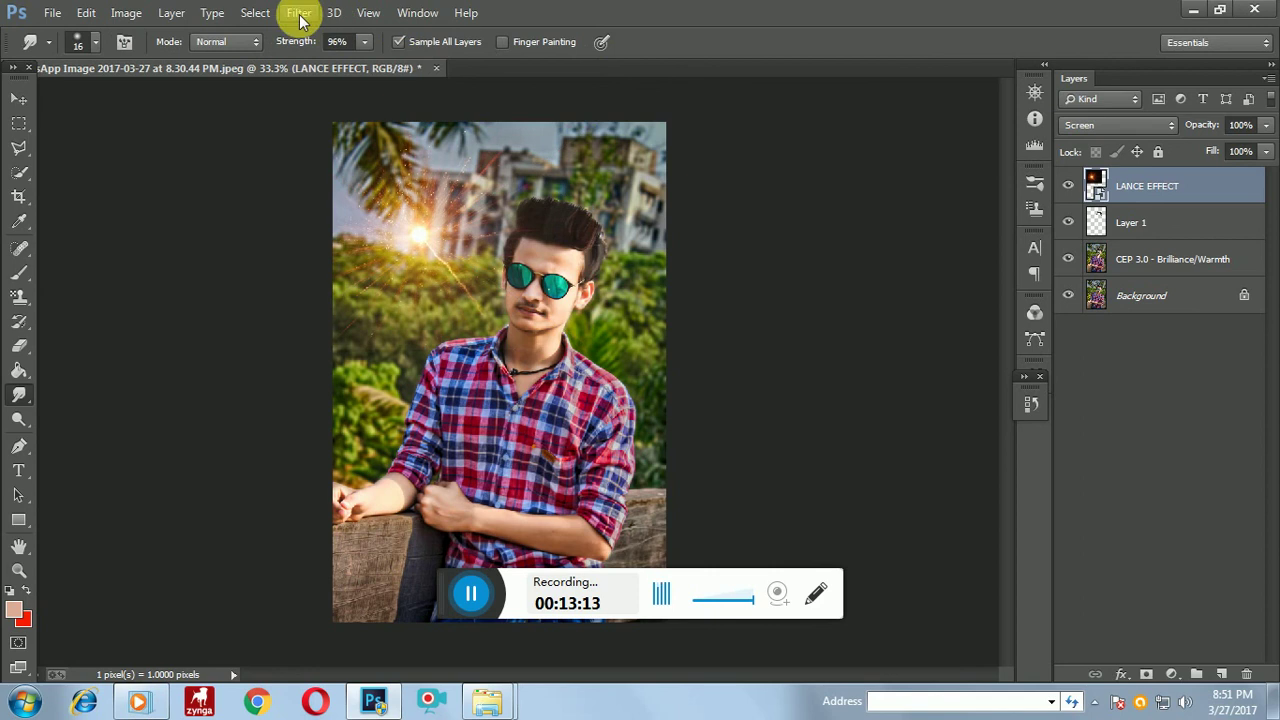
click(310, 18)
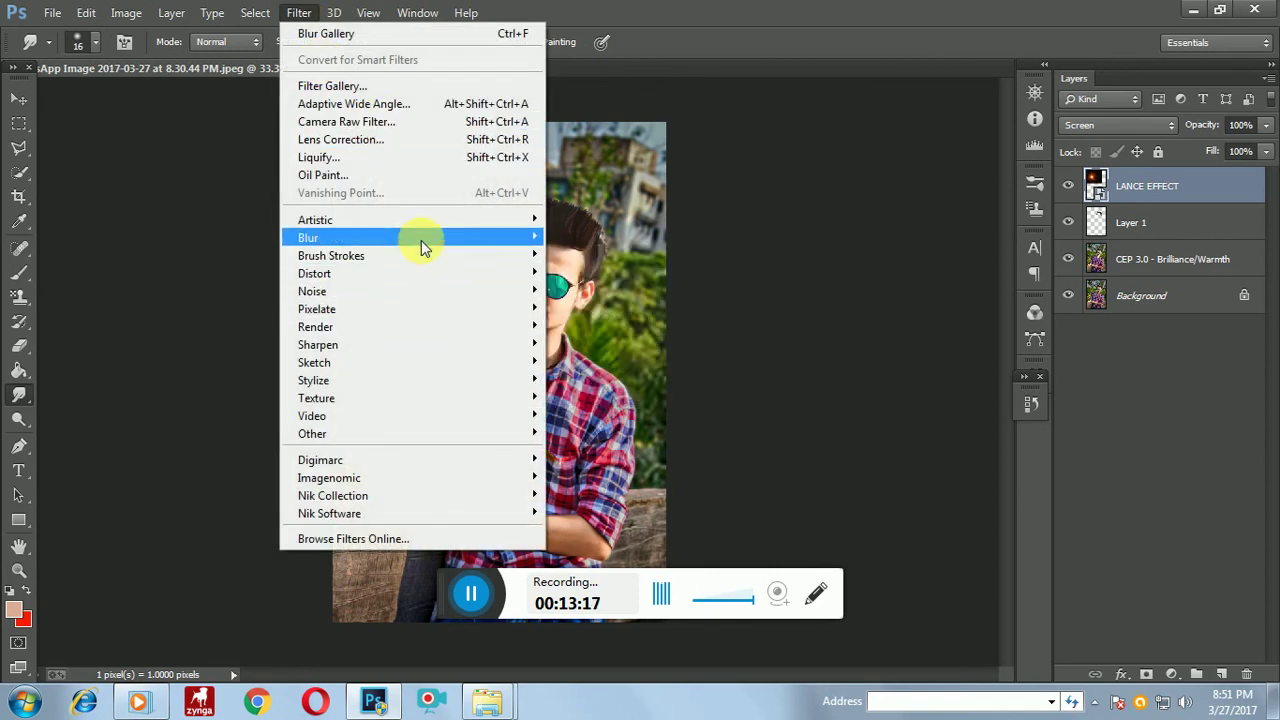
mouse_move(308, 238)
click(570, 235)
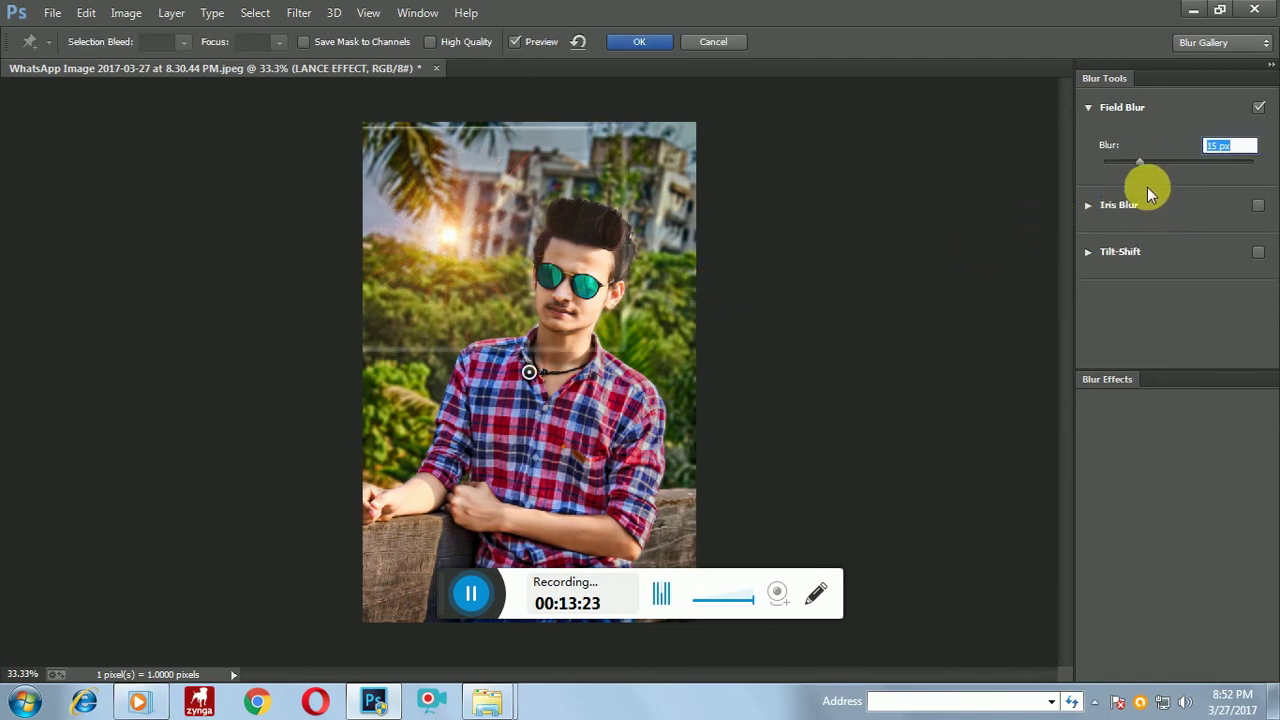
click(1139, 163)
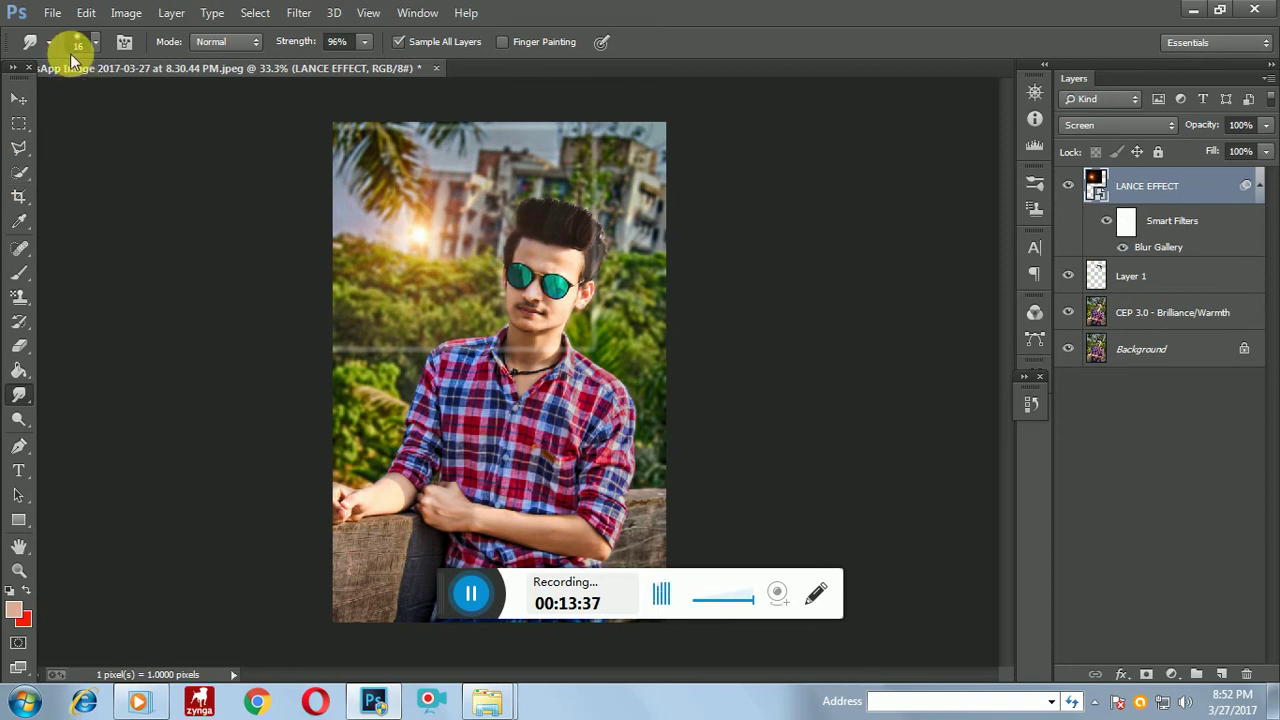
Rasterize the LANCE EFFECT smart object for the Eraser and set the eraser to 96 px.
click(18, 345)
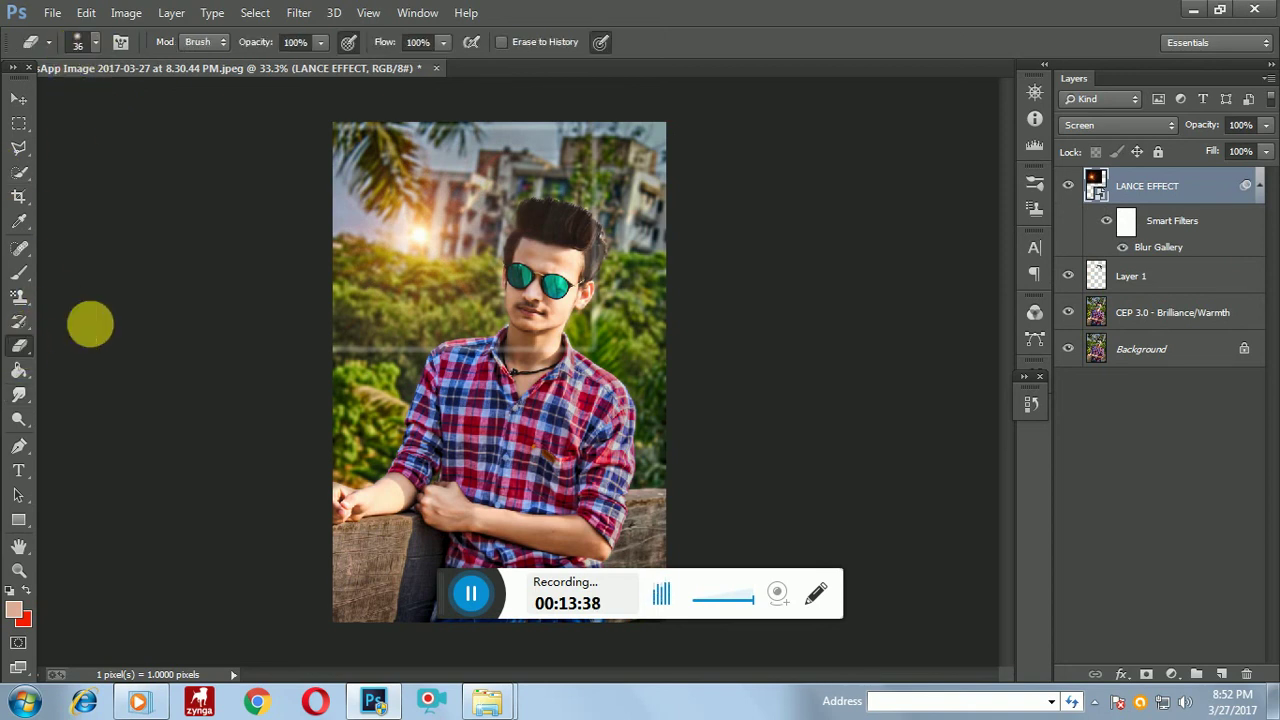
click(291, 172)
click(600, 283)
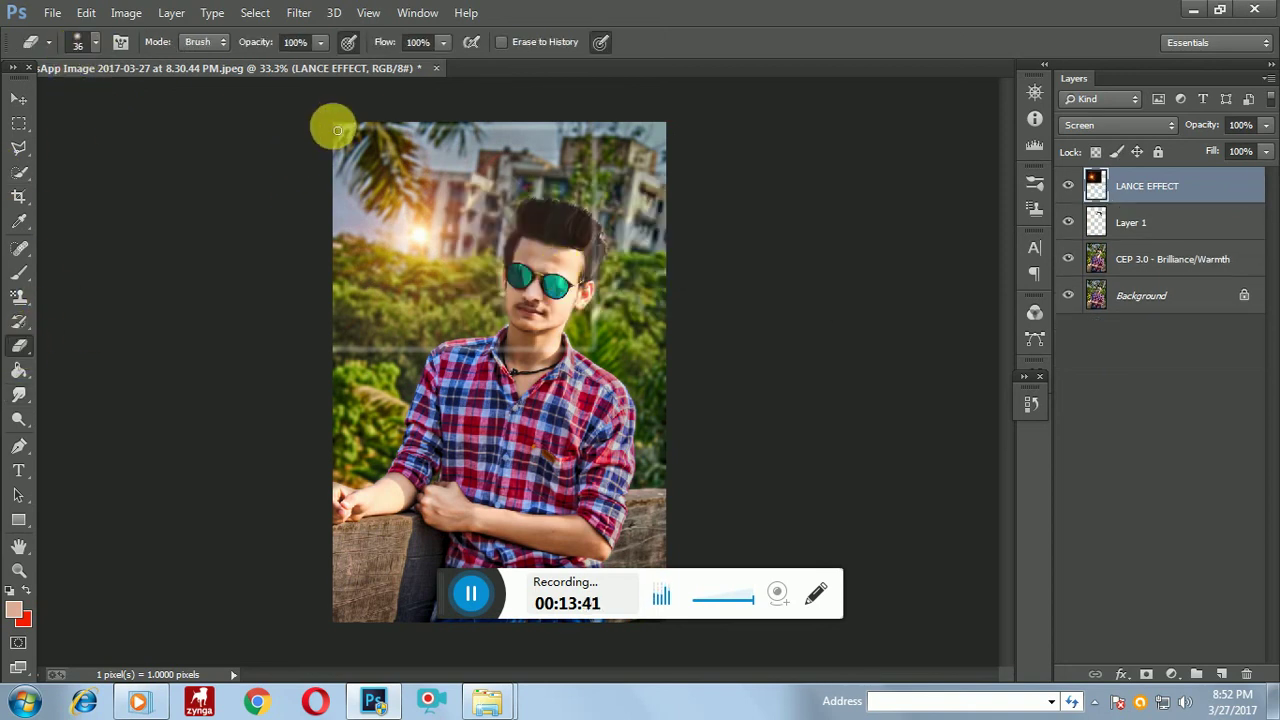
click(90, 42)
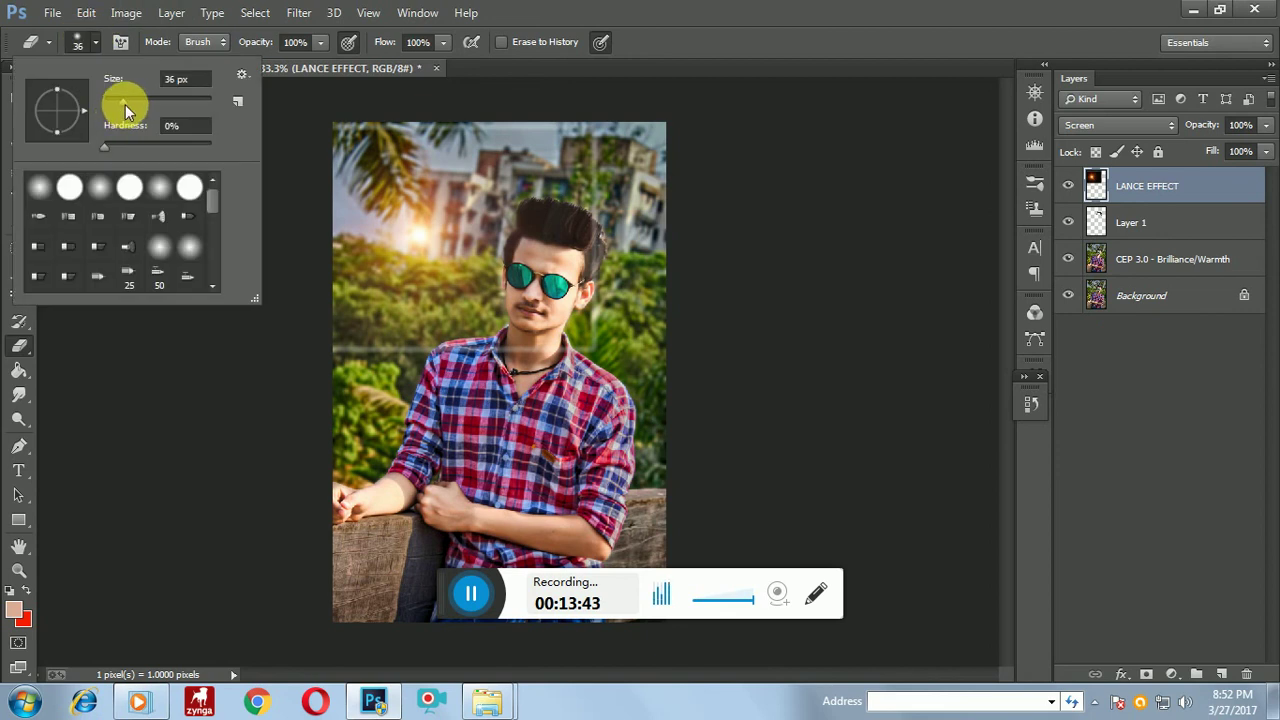
drag(120, 102, 155, 102)
click(344, 150)
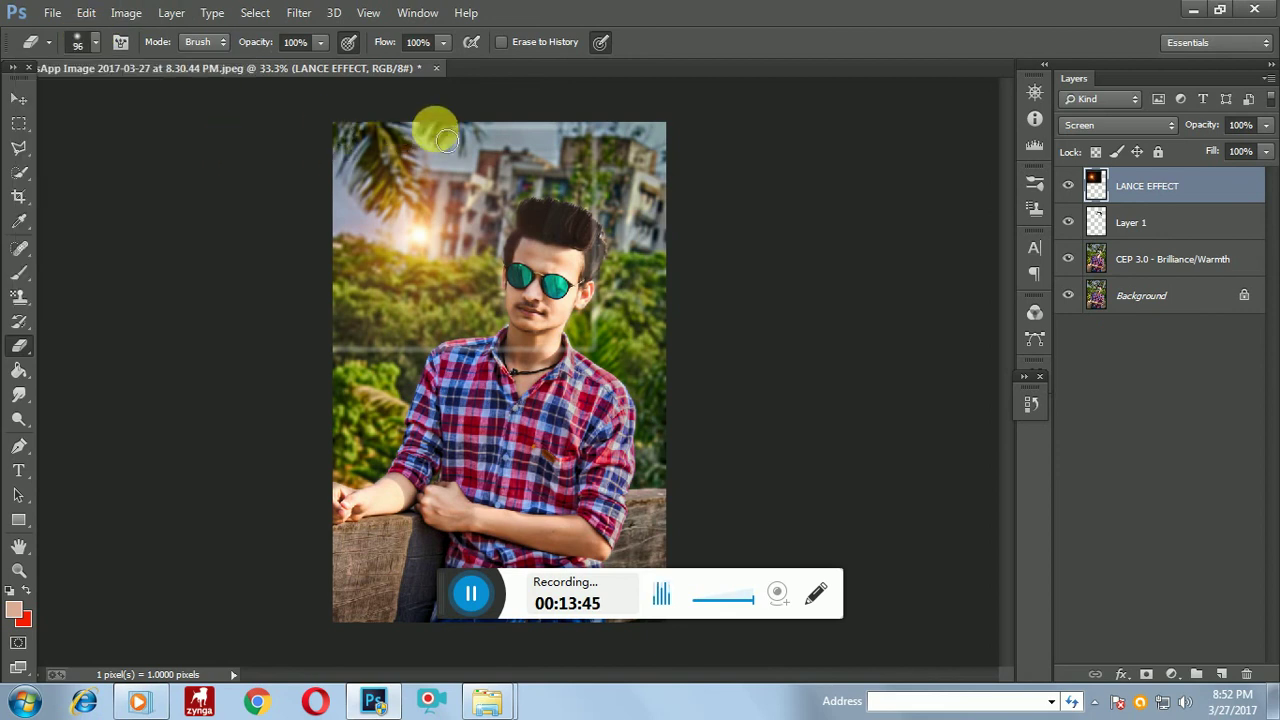
Erase the flare from the man's hair, forehead, face and collar.
mouse_move(574, 140)
mouse_down()
mouse_move(600, 249)
mouse_move(352, 362)
mouse_up()
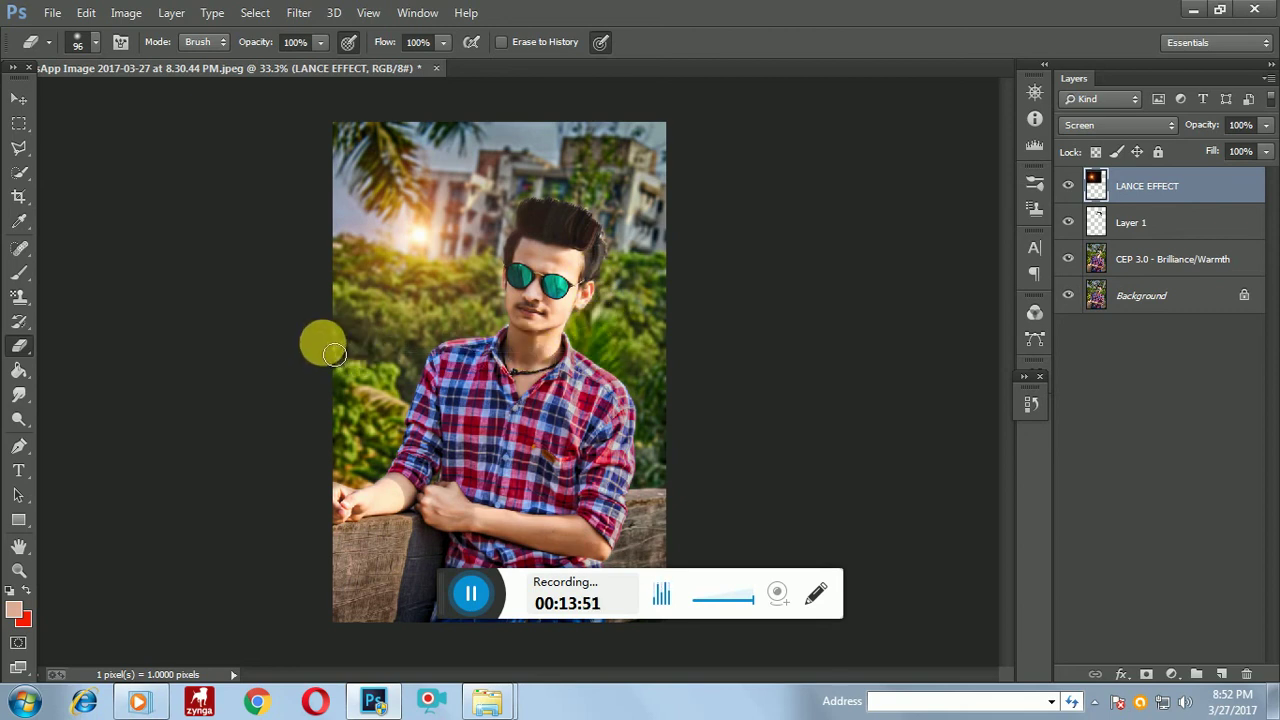
mouse_move(352, 362)
mouse_down()
mouse_move(505, 372)
mouse_move(628, 352)
mouse_up()
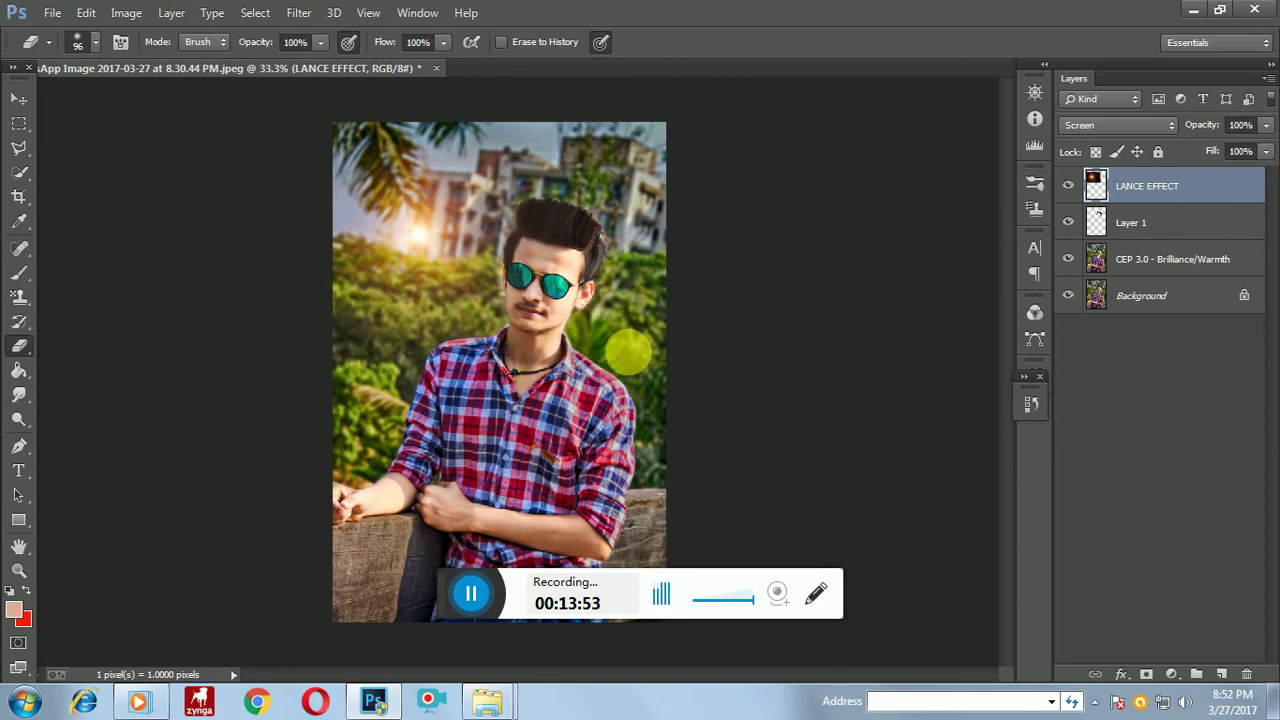
key(ctrl+minus)
key(ctrl+minus)
key(ctrl+plus)
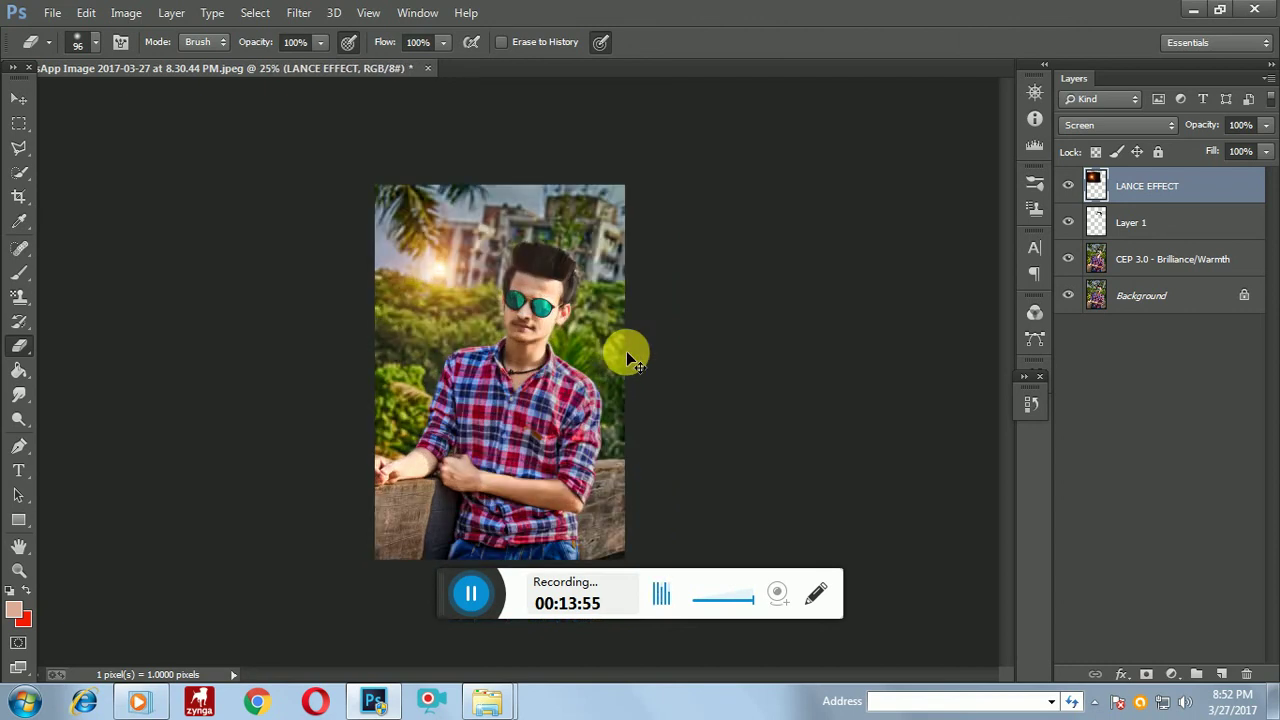
key(ctrl+plus)
key(ctrl+plus)
mouse_move(541, 193)
mouse_down()
mouse_move(541, 272)
mouse_move(538, 136)
mouse_move(617, 150)
mouse_move(570, 228)
mouse_move(526, 193)
mouse_move(538, 286)
mouse_move(600, 255)
mouse_move(604, 292)
mouse_move(560, 313)
mouse_move(625, 212)
mouse_up()
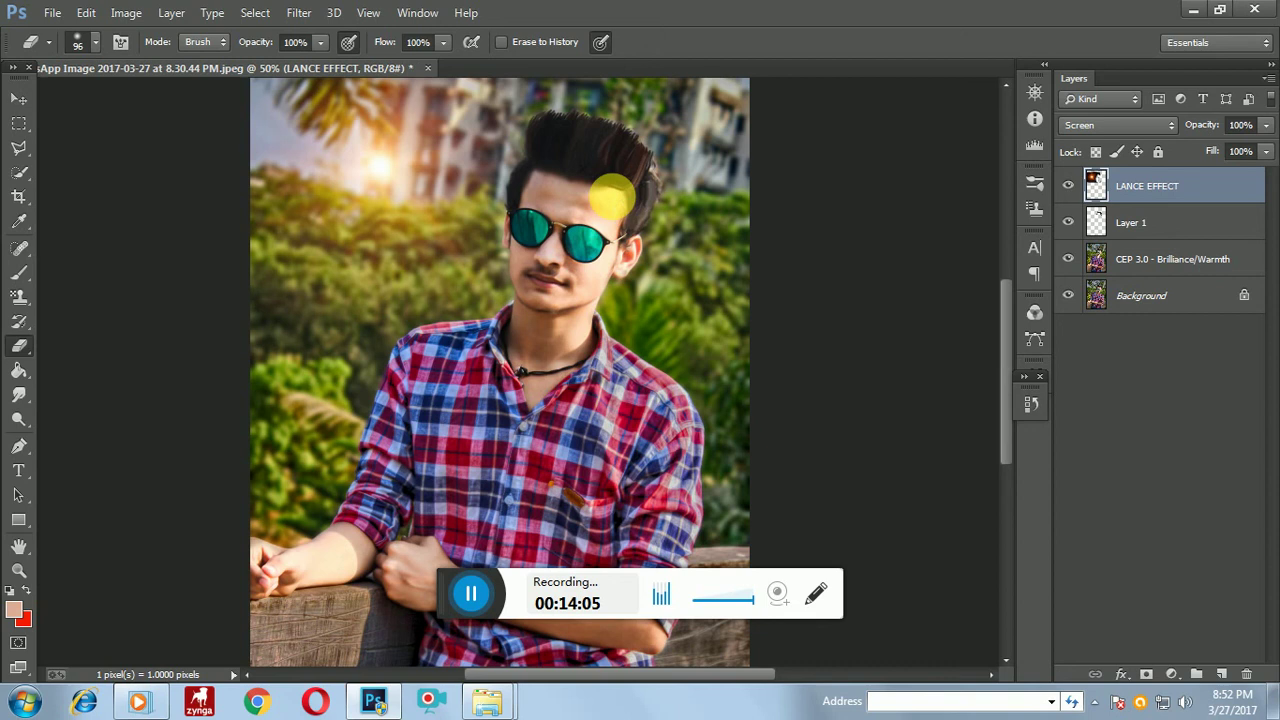
key(ctrl+minus)
key(ctrl+minus)
key(ctrl+plus)
key(ctrl+plus)
key(ctrl+plus)
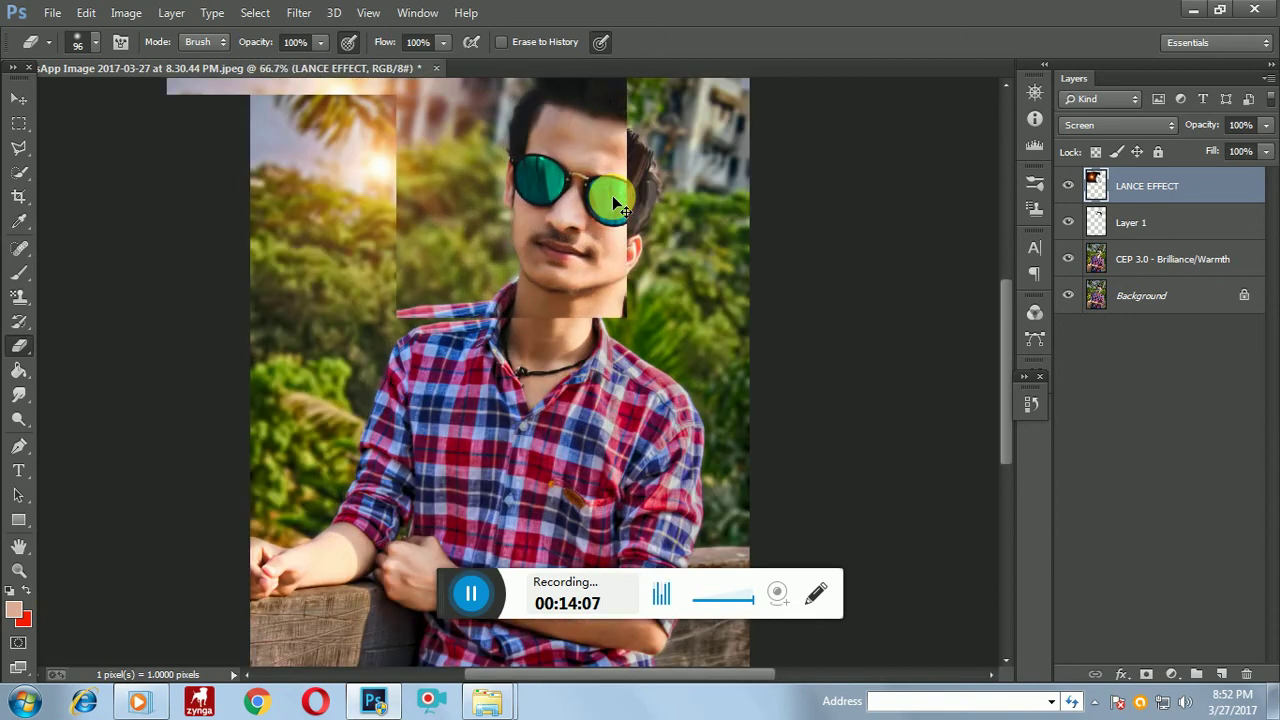
click(14, 172)
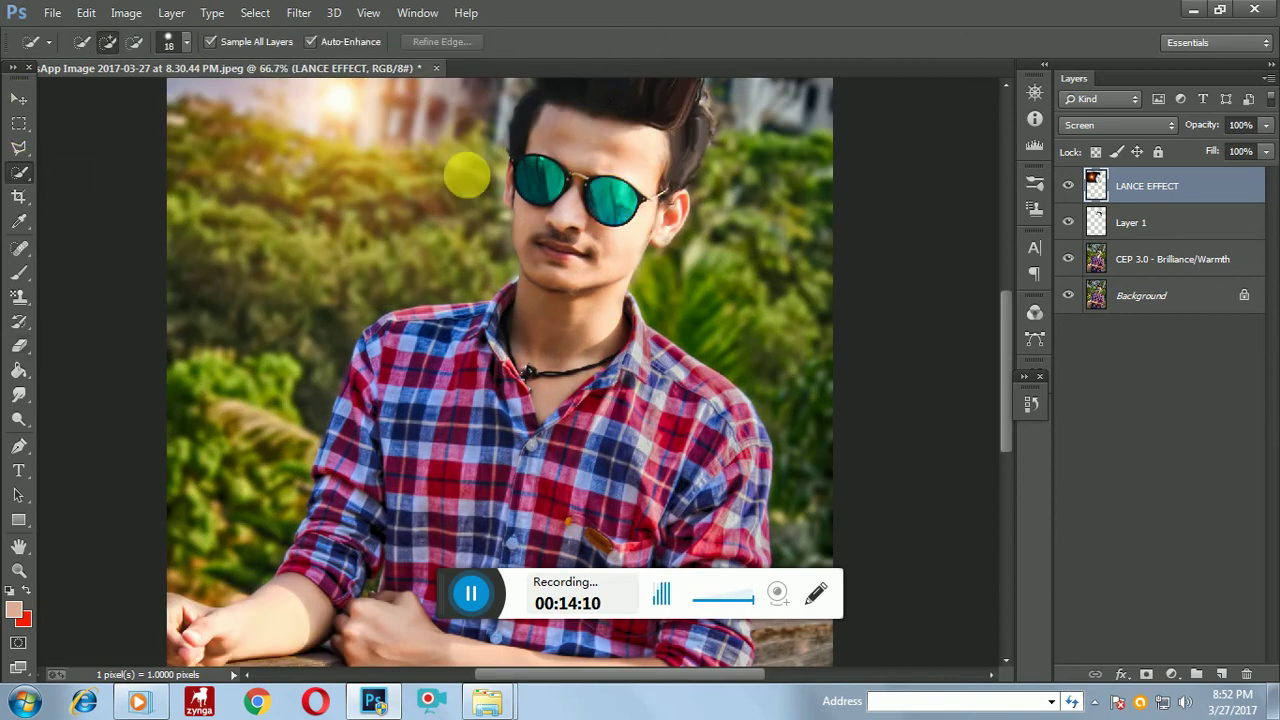
click(548, 184)
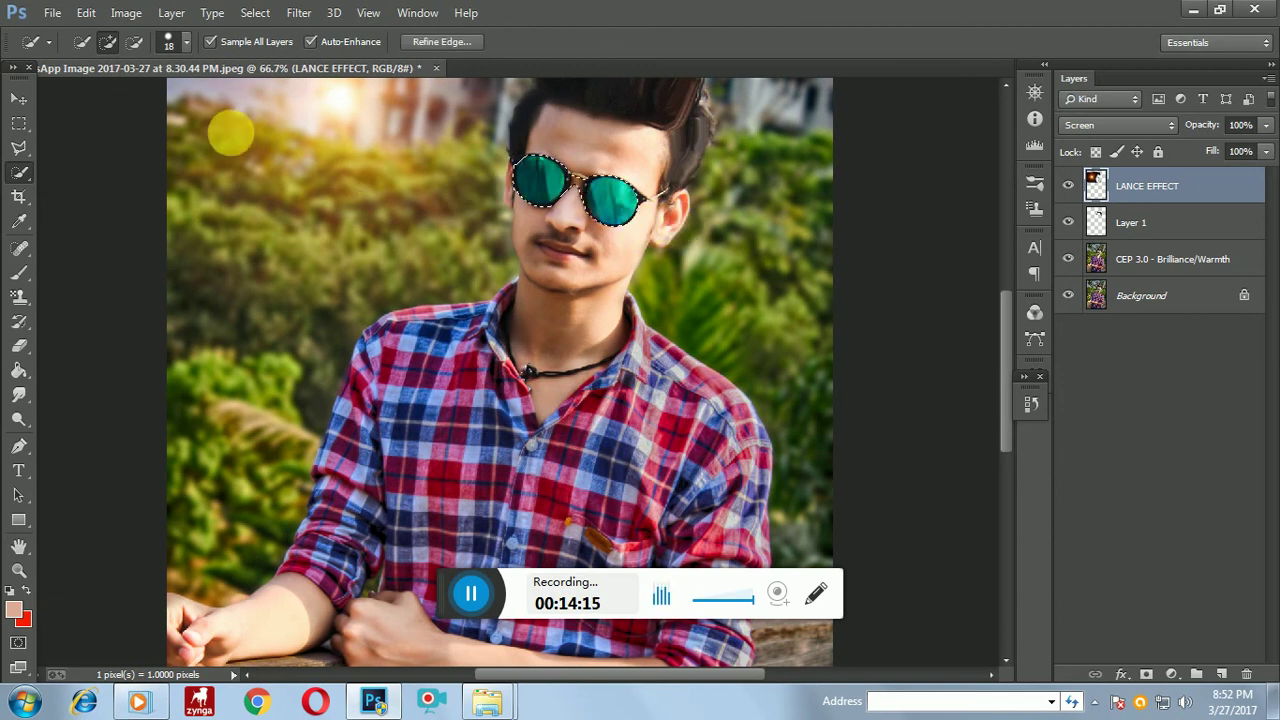
click(134, 43)
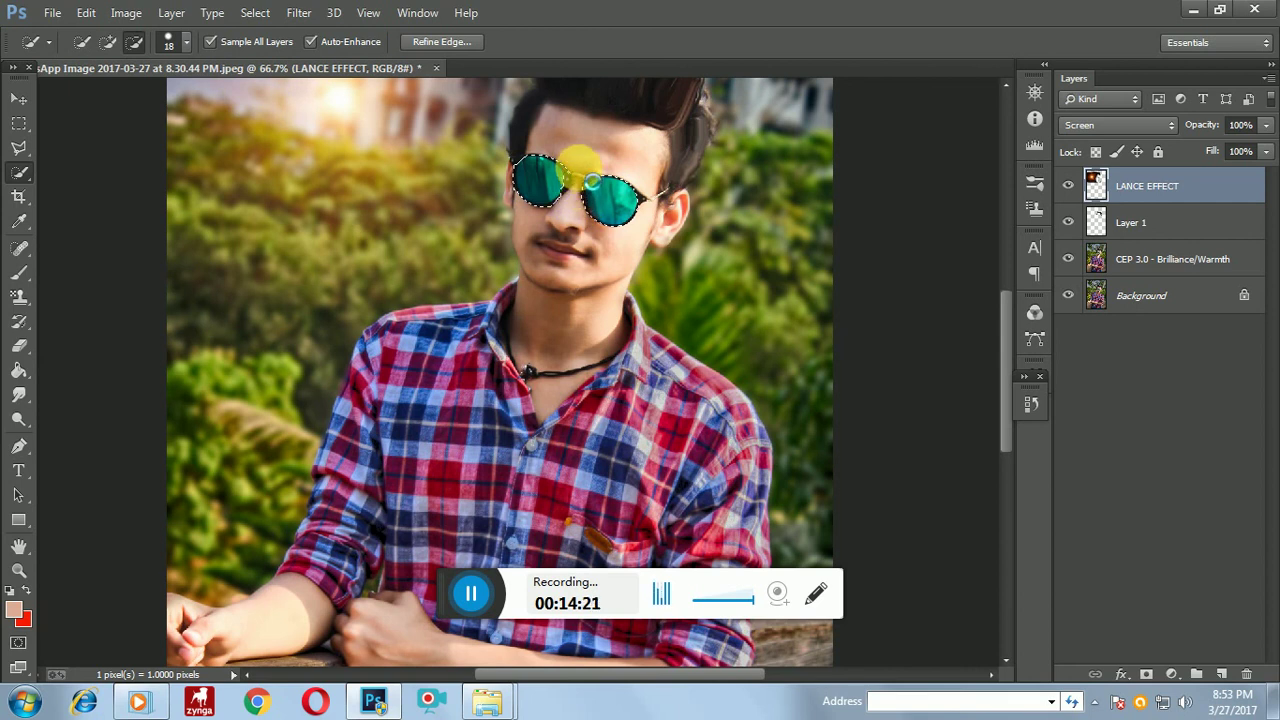
click(187, 45)
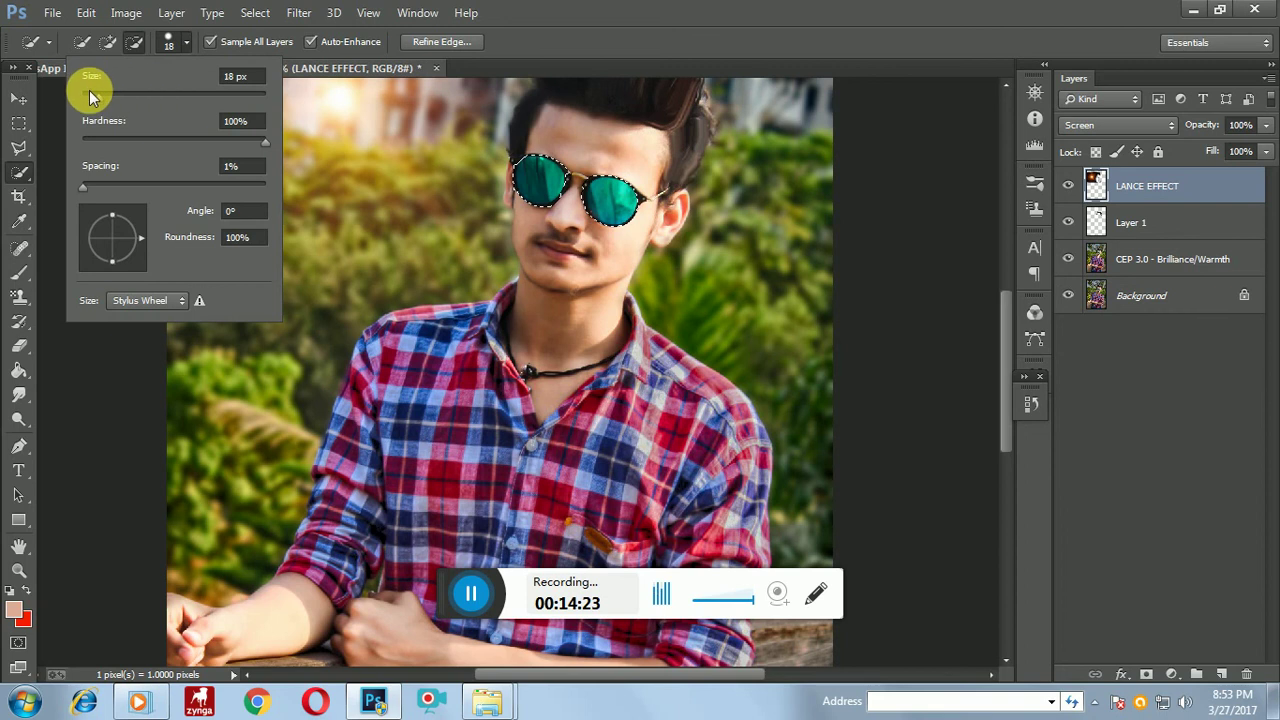
drag(90, 96, 84, 96)
click(595, 185)
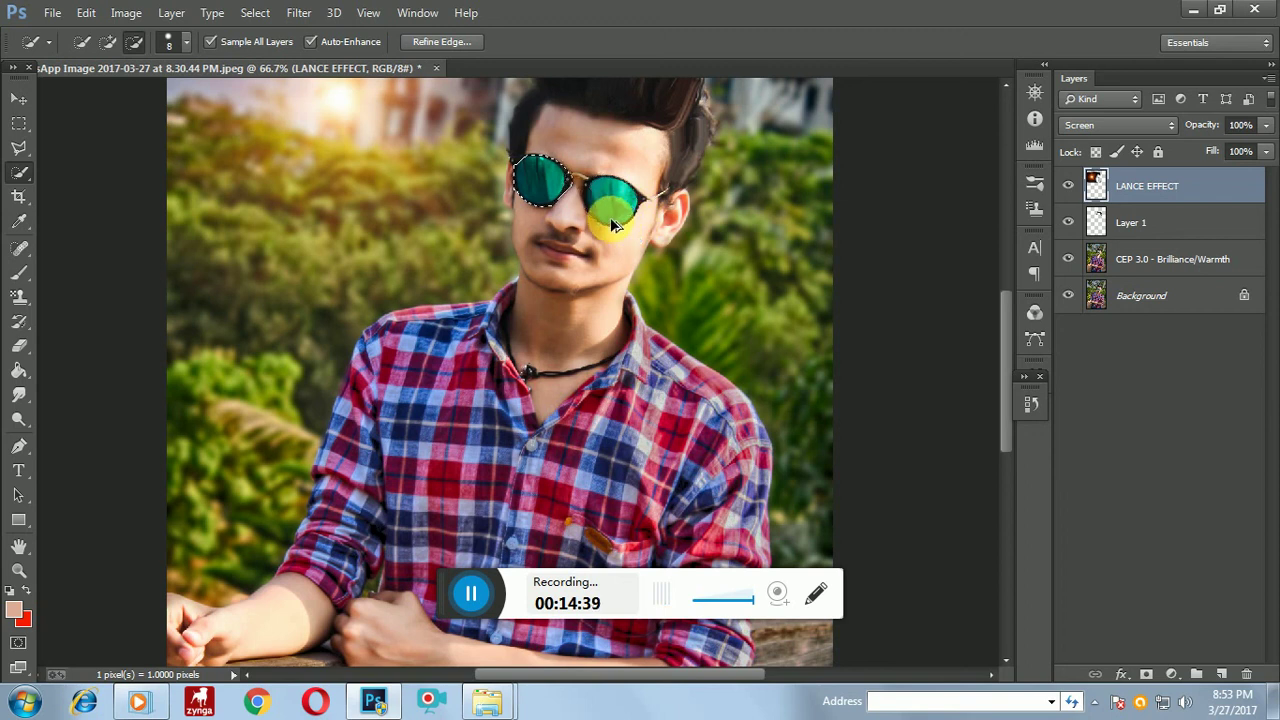
key(ctrl+d)
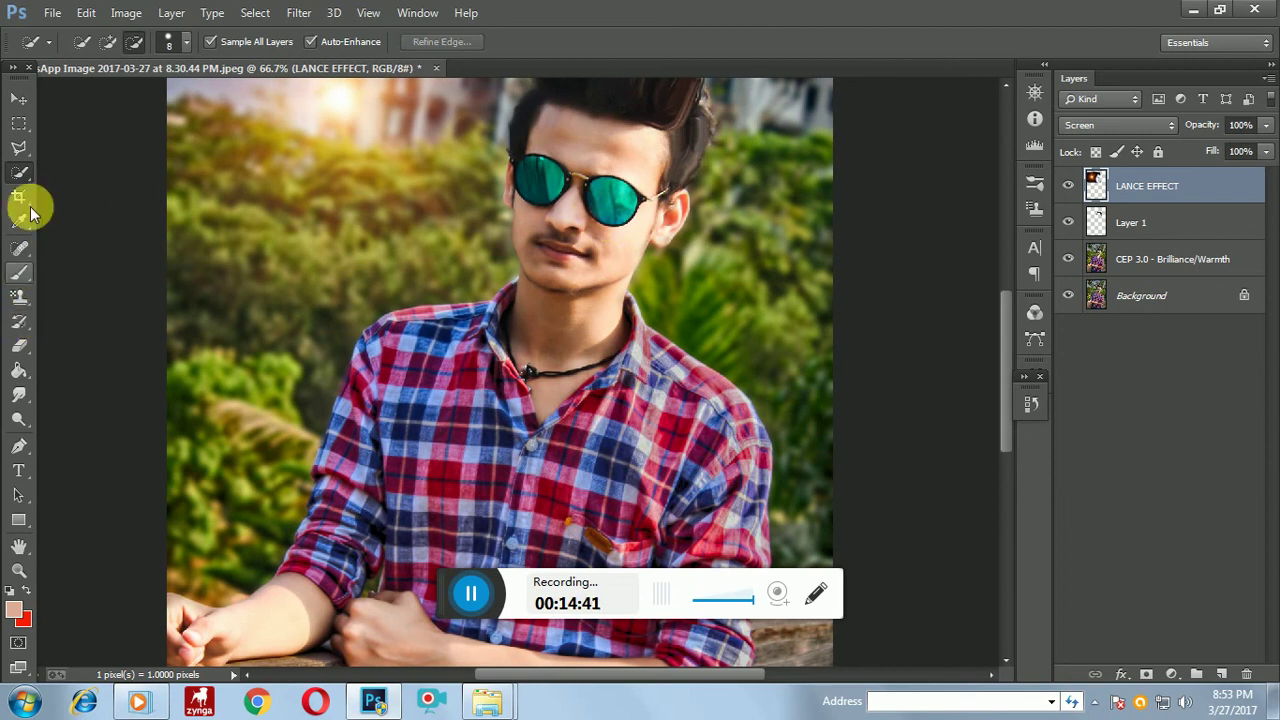
Choose the Polygonal Lasso tool and zoom in on the face to 200%.
click(18, 148)
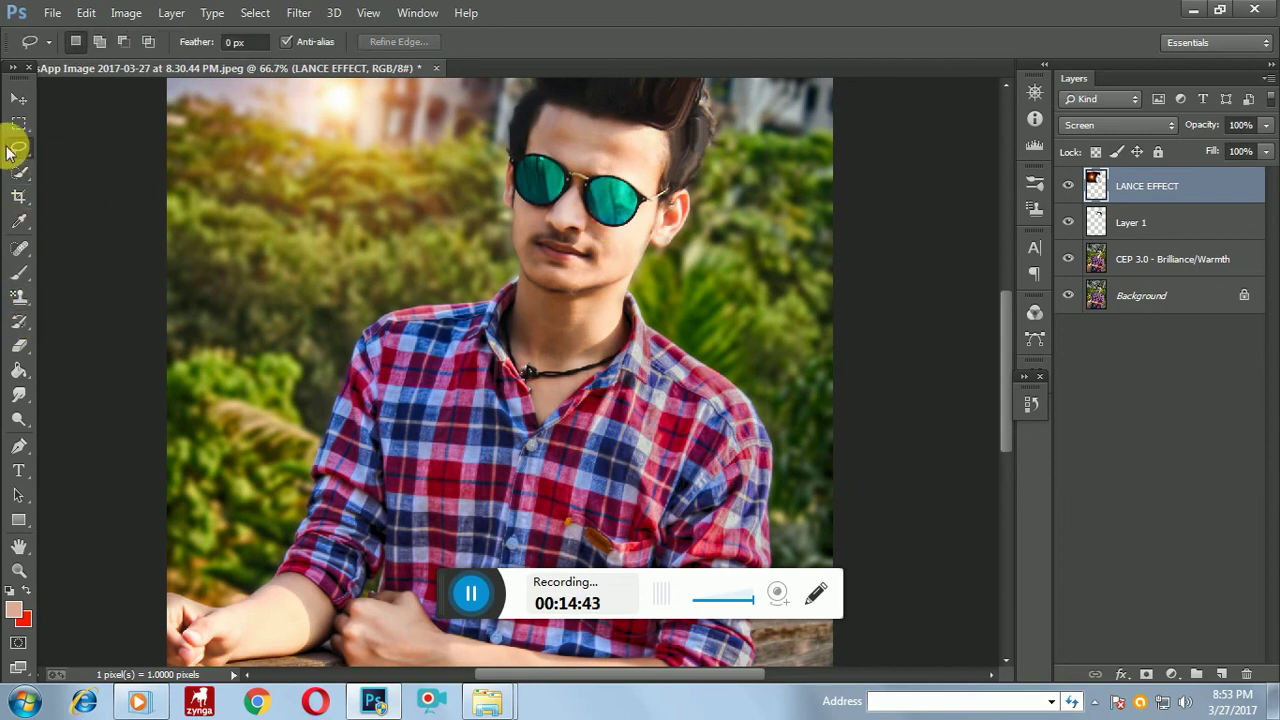
click(57, 160)
click(535, 168)
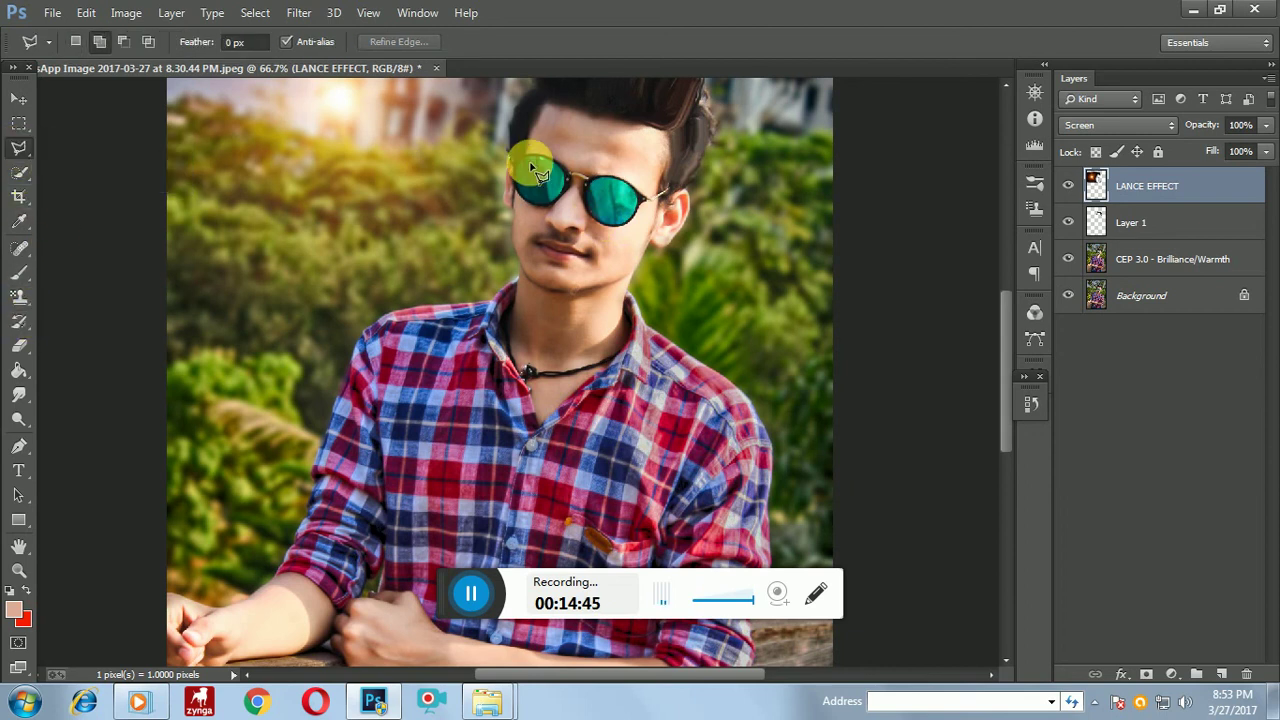
key(ctrl+plus)
key(ctrl+plus)
scroll(580, 229, up, 2)
scroll(600, 200, up, 2)
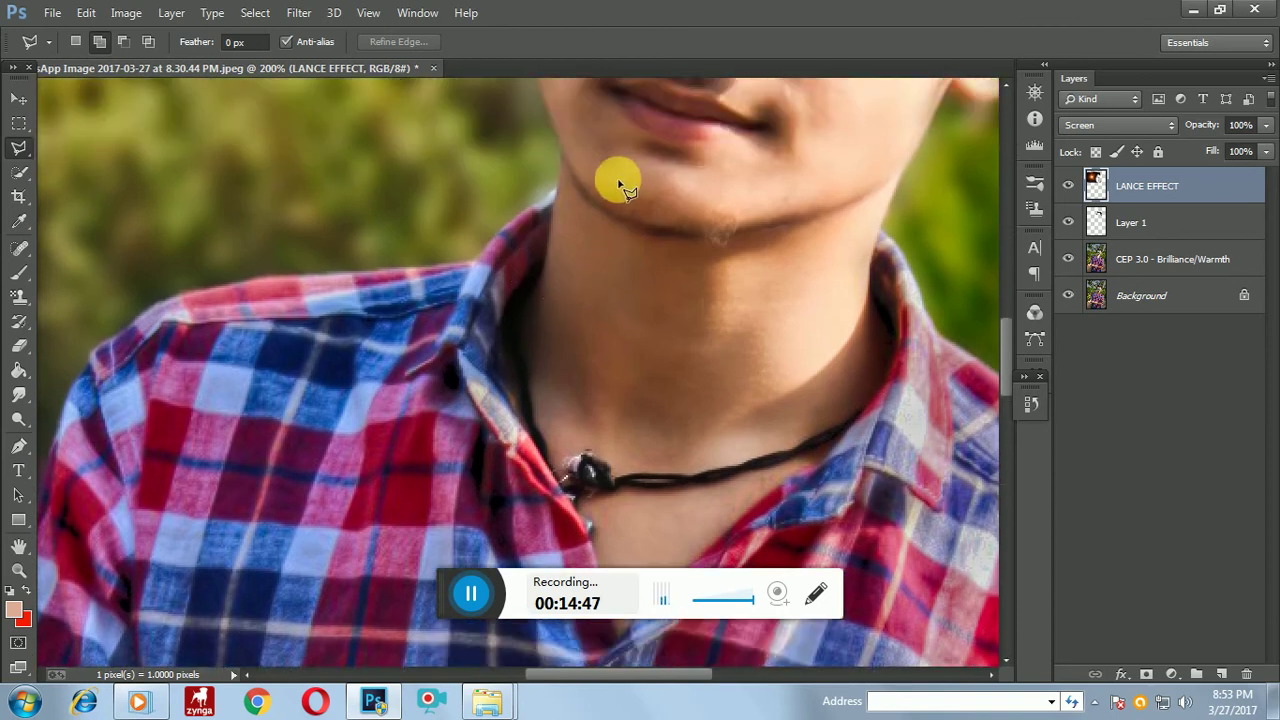
scroll(640, 165, up, 2)
scroll(660, 152, up, 2)
scroll(689, 200, up, 2)
scroll(634, 166, up, 1)
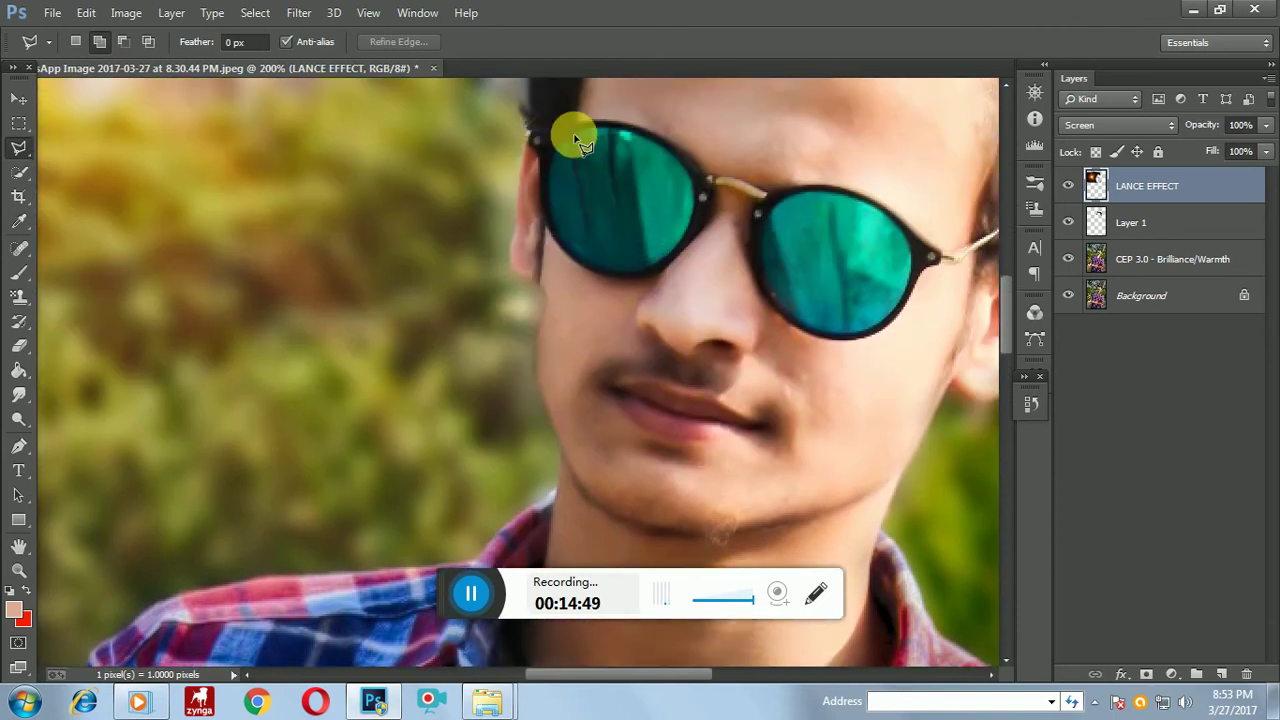
Trace around the left lens, then add the right lens to the selection.
click(553, 186)
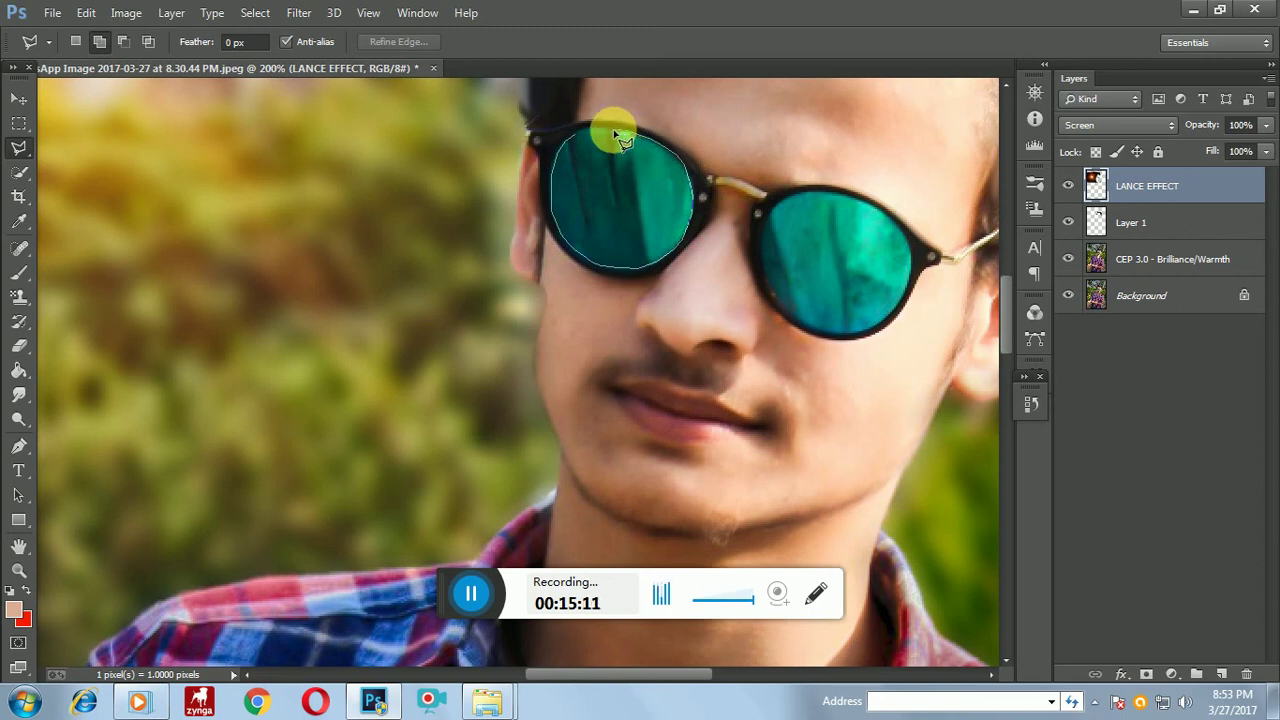
click(579, 139)
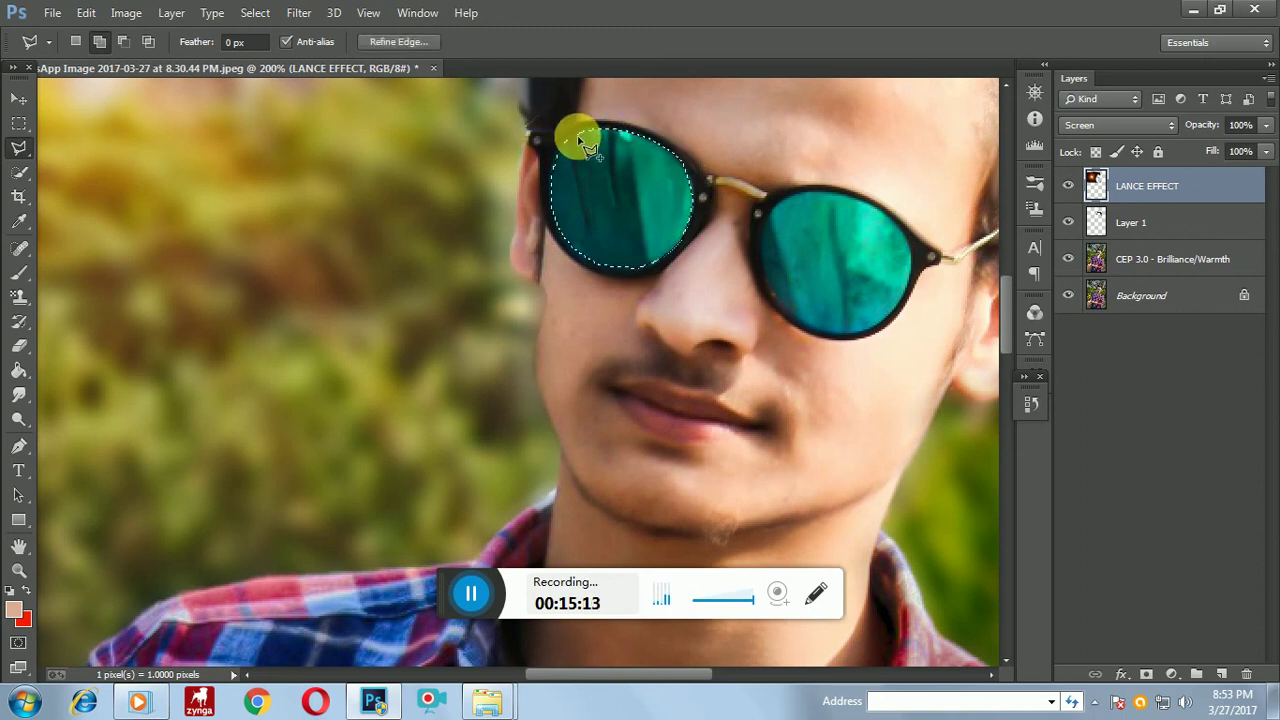
click(786, 203)
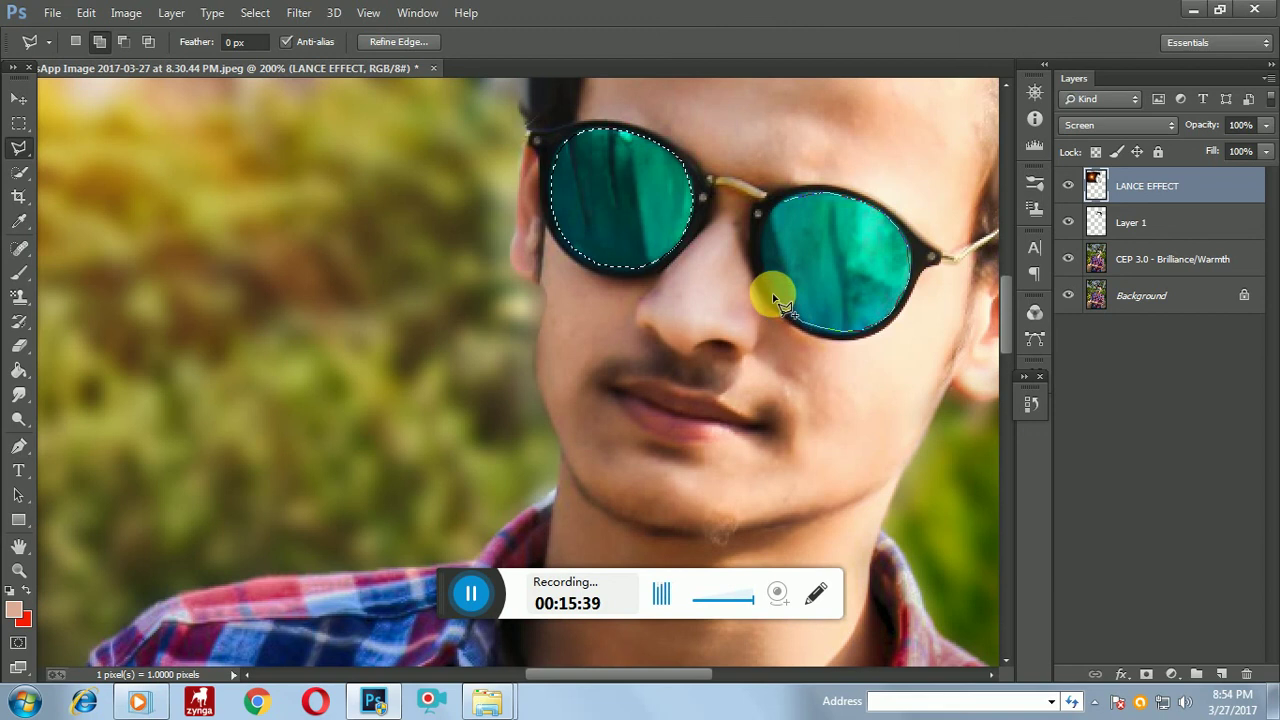
click(790, 208)
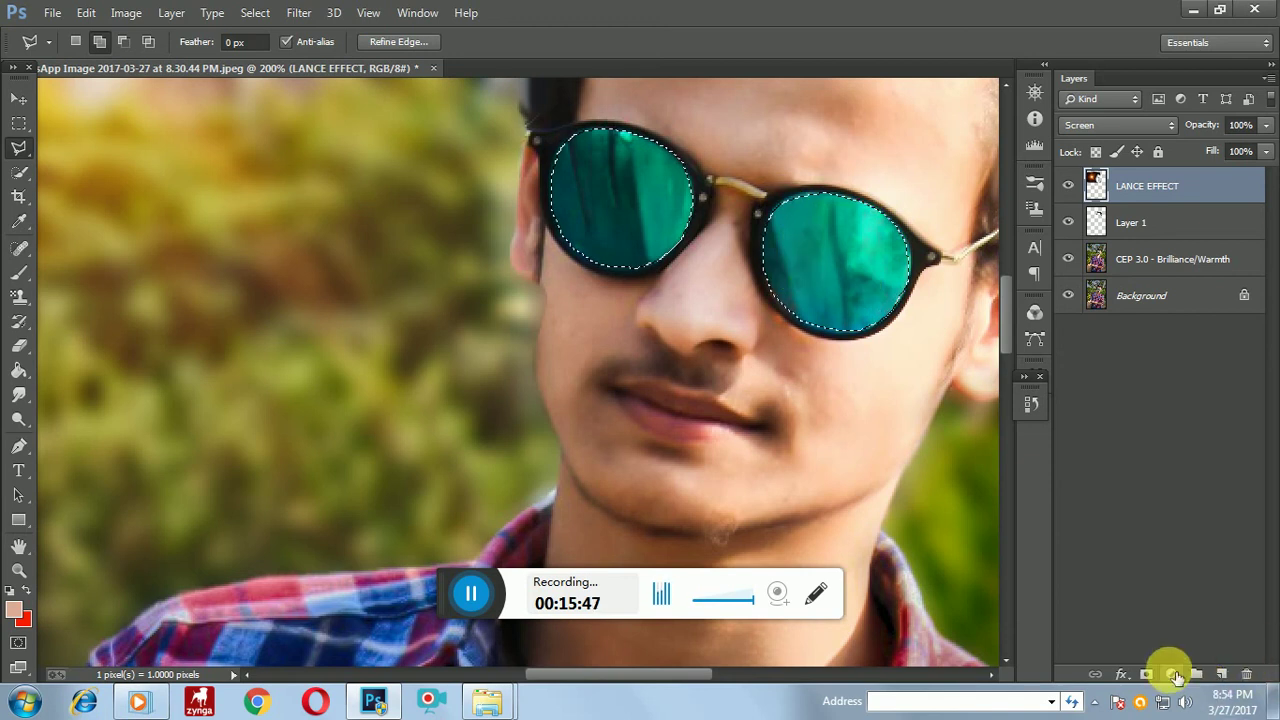
Add a Hue/Saturation adjustment layer on the lens selection and start shifting the Hue.
click(1172, 675)
click(1163, 441)
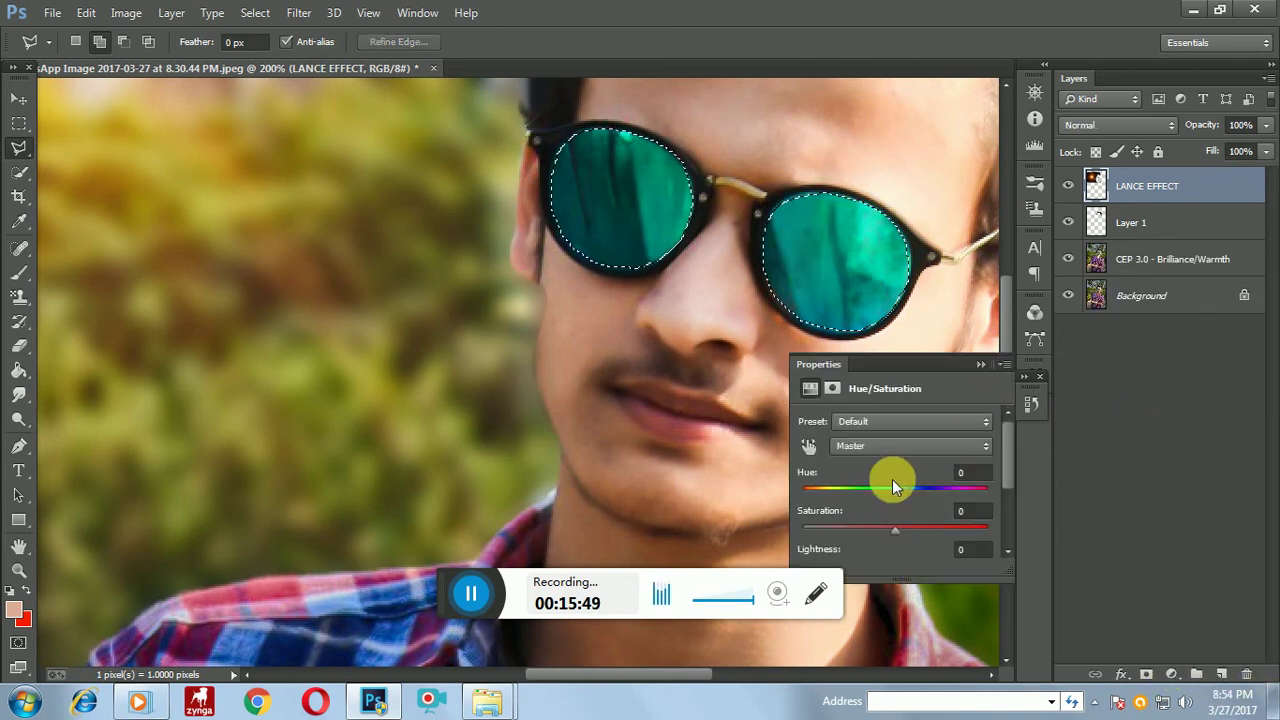
drag(897, 497, 842, 478)
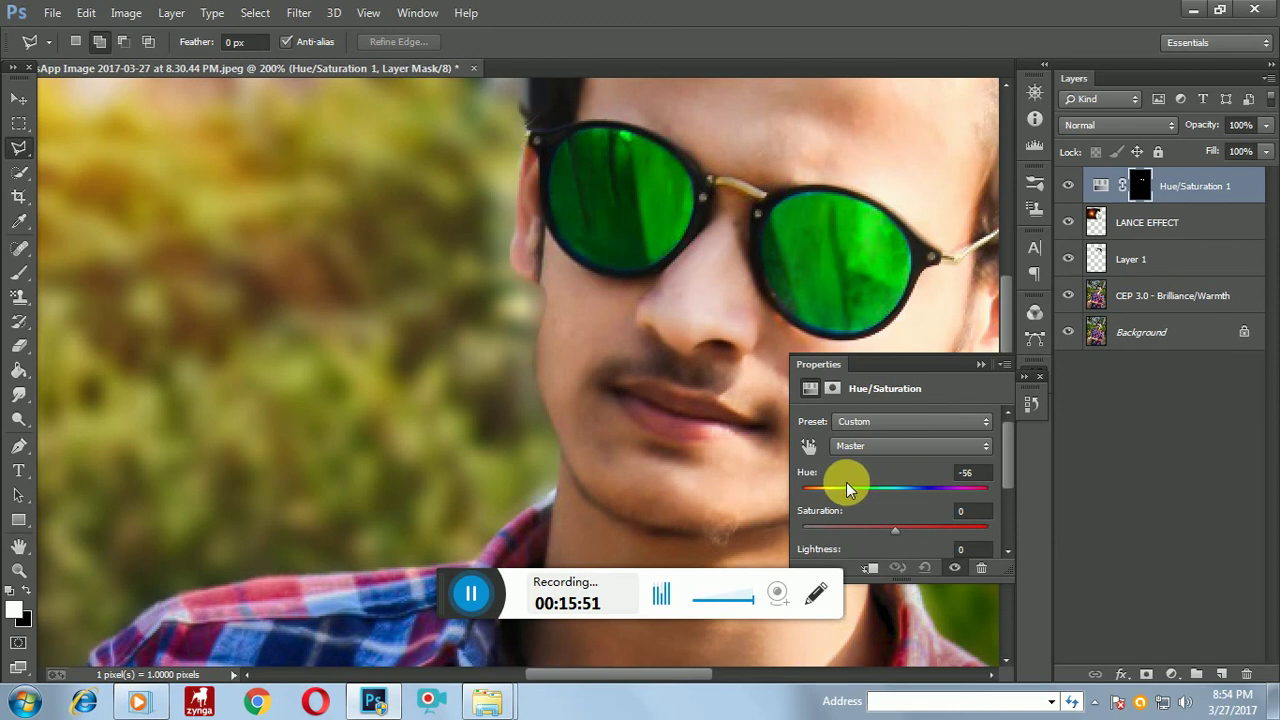
key(ctrl+0)
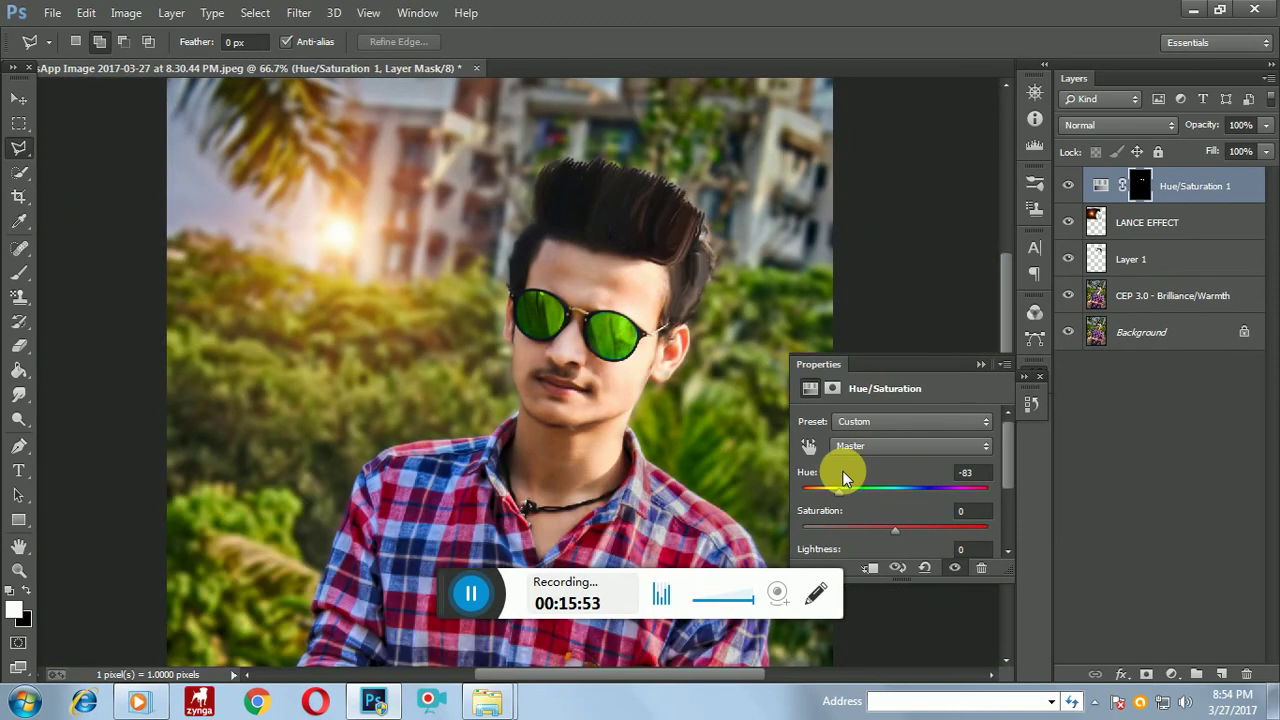
mouse_move(824, 495)
mouse_down()
mouse_move(846, 480)
mouse_move(967, 474)
mouse_move(893, 477)
mouse_move(861, 457)
mouse_up()
Compare lens hues, settle on Hue -81 for green, and close Properties.
key(ctrl+minus)
key(ctrl+minus)
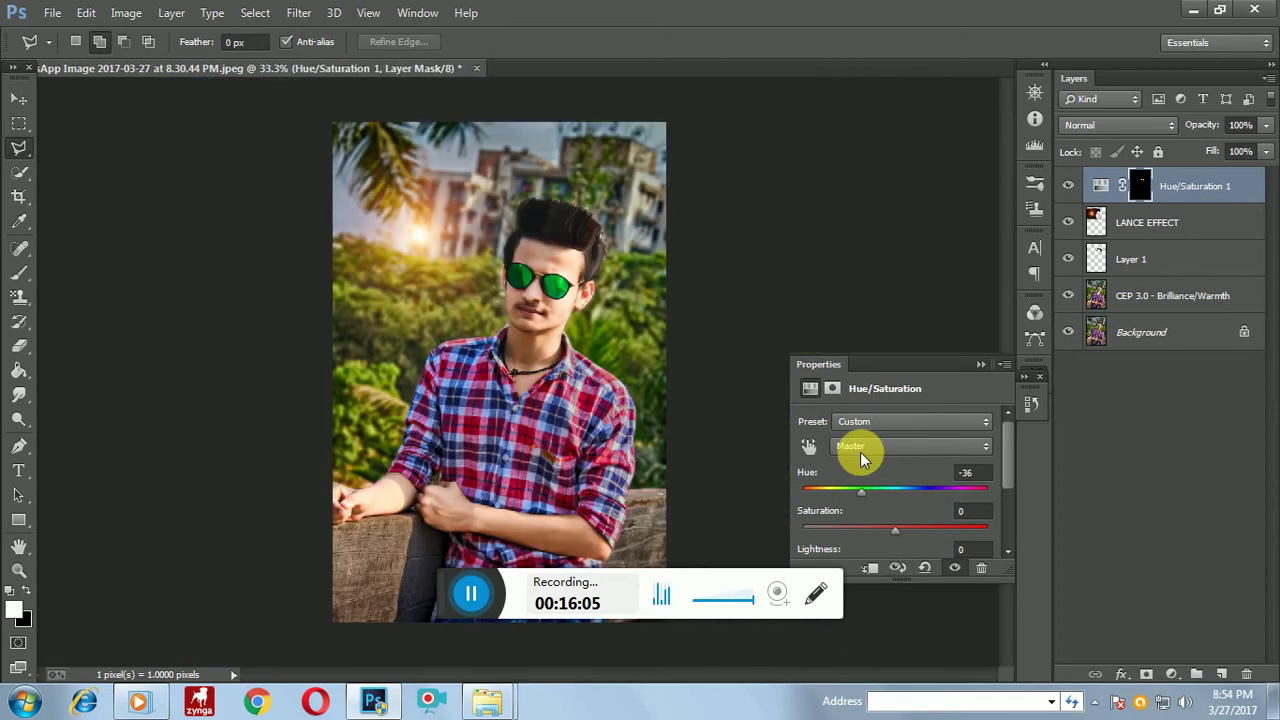
drag(857, 494, 815, 497)
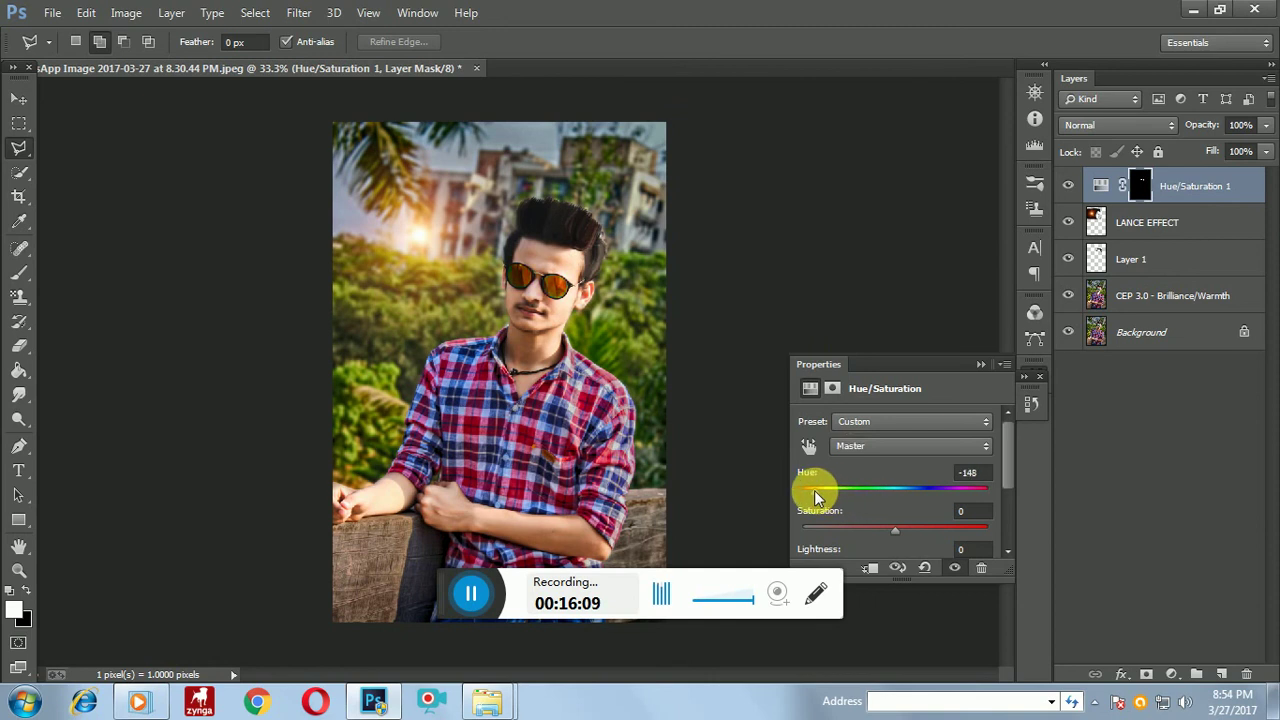
drag(812, 491, 845, 489)
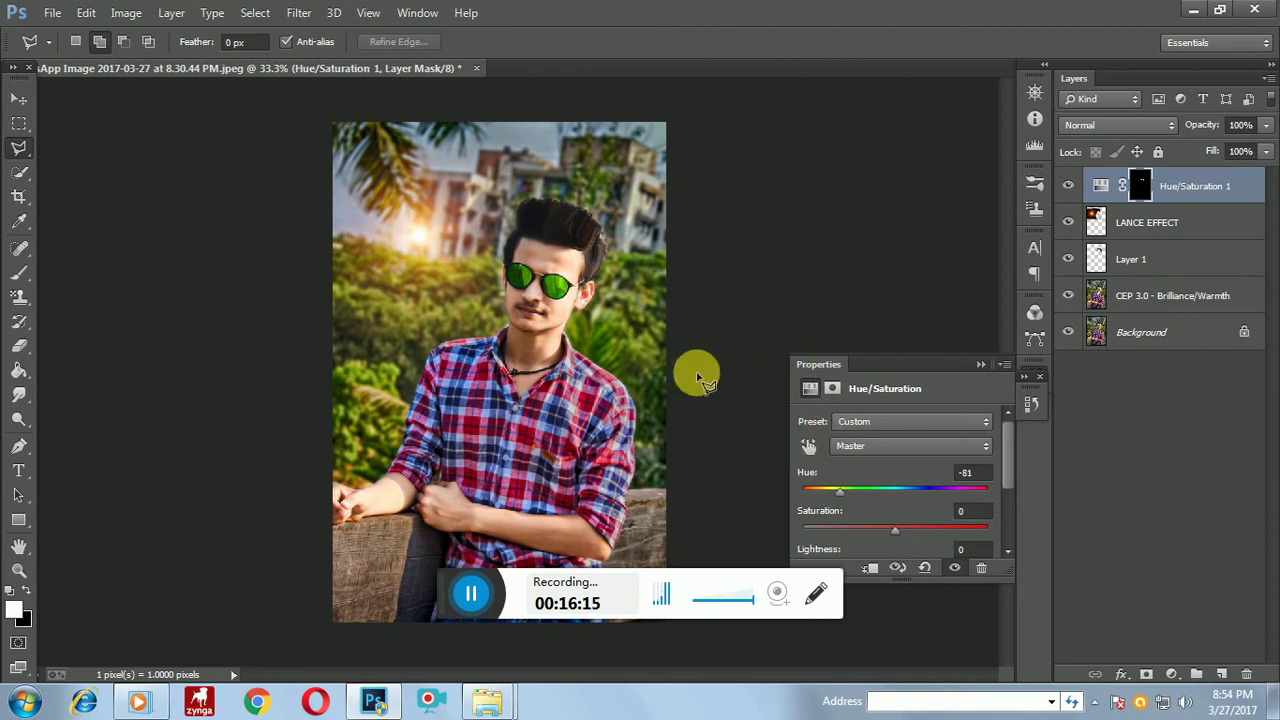
click(981, 364)
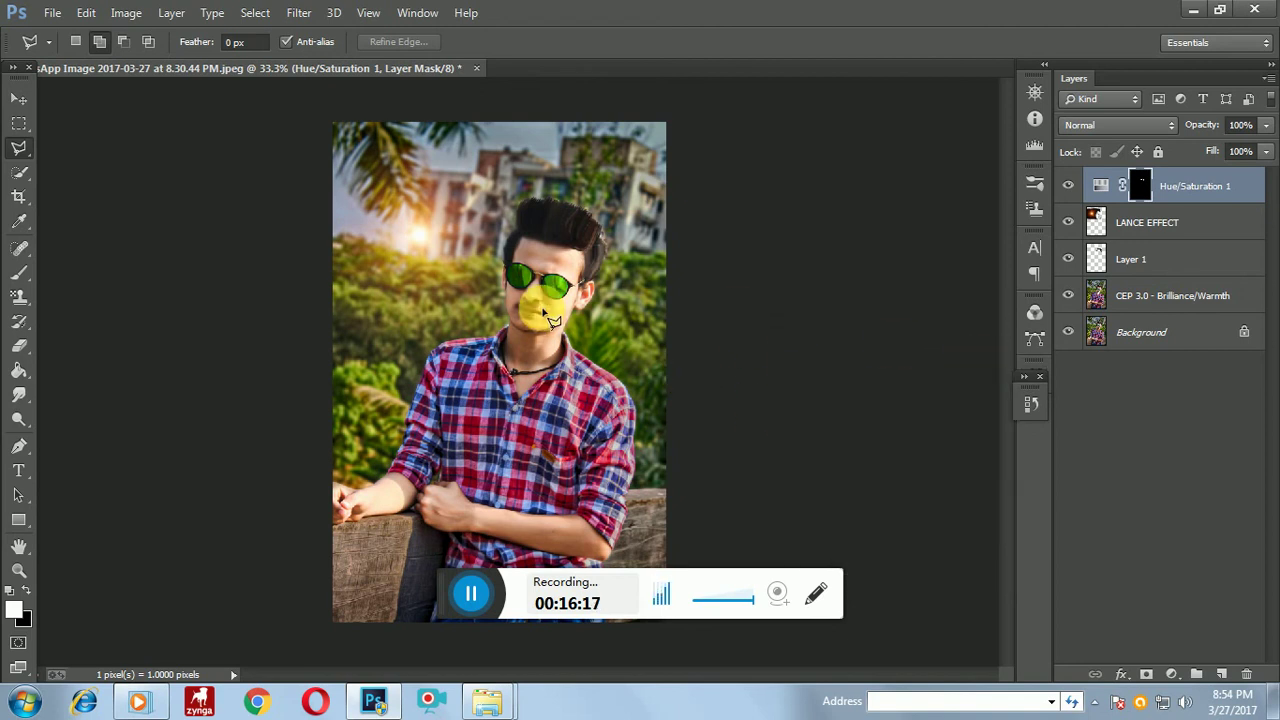
key(ctrl+plus)
key(ctrl+plus)
key(ctrl+plus)
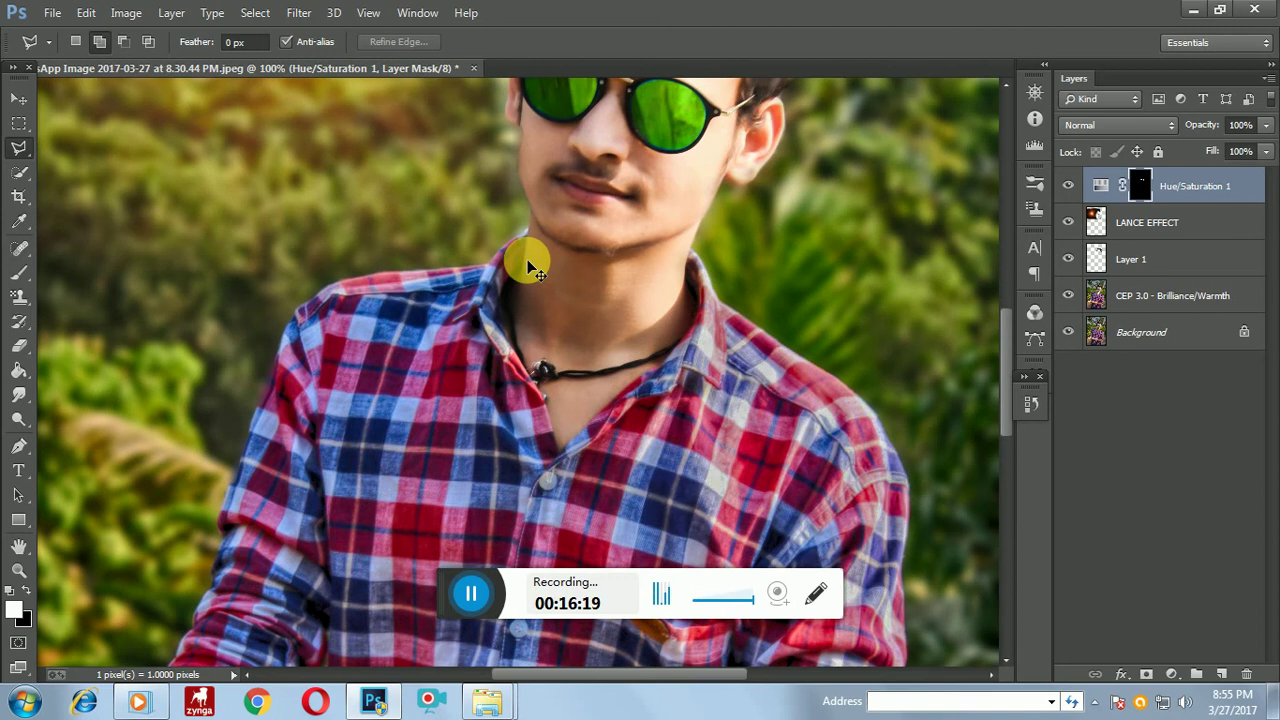
key(ctrl+minus)
key(ctrl+plus)
key(ctrl+plus)
scroll(669, 209, up, 2)
scroll(646, 163, up, 2)
scroll(660, 178, up, 2)
scroll(640, 170, up, 2)
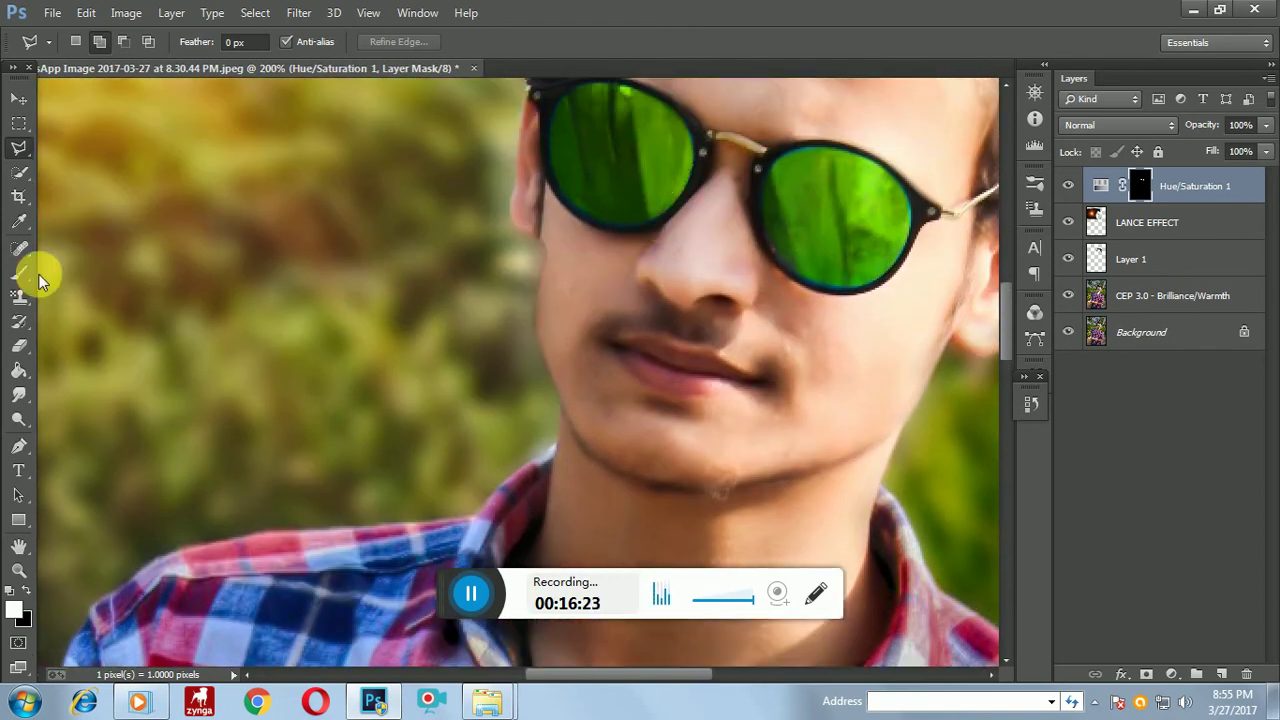
Select the Smudge tool with a 10 px brush.
click(18, 395)
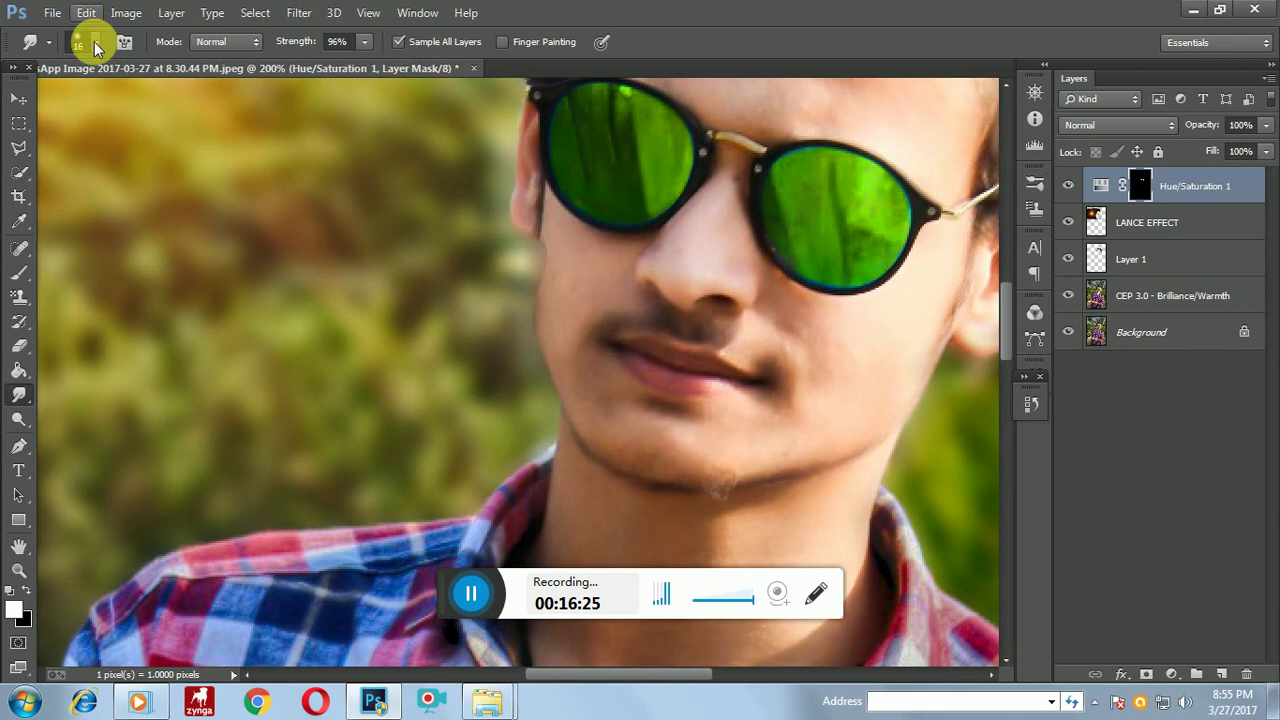
click(86, 42)
drag(111, 101, 107, 101)
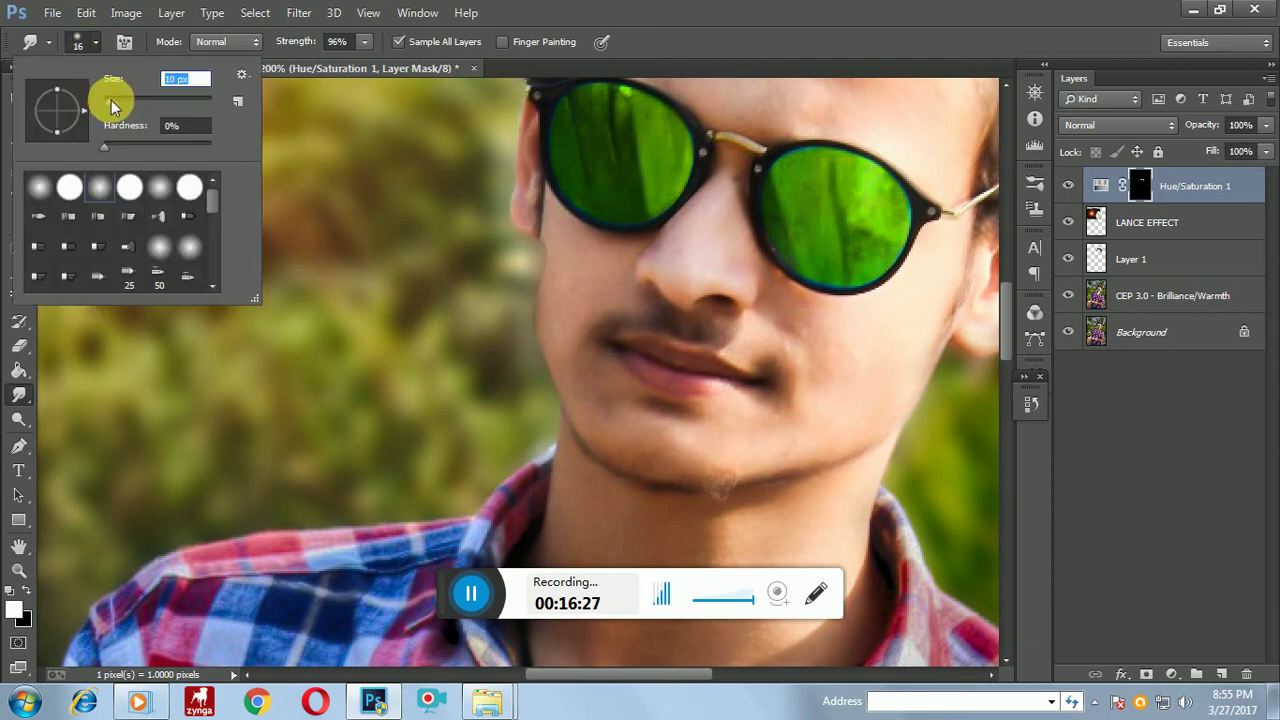
click(572, 122)
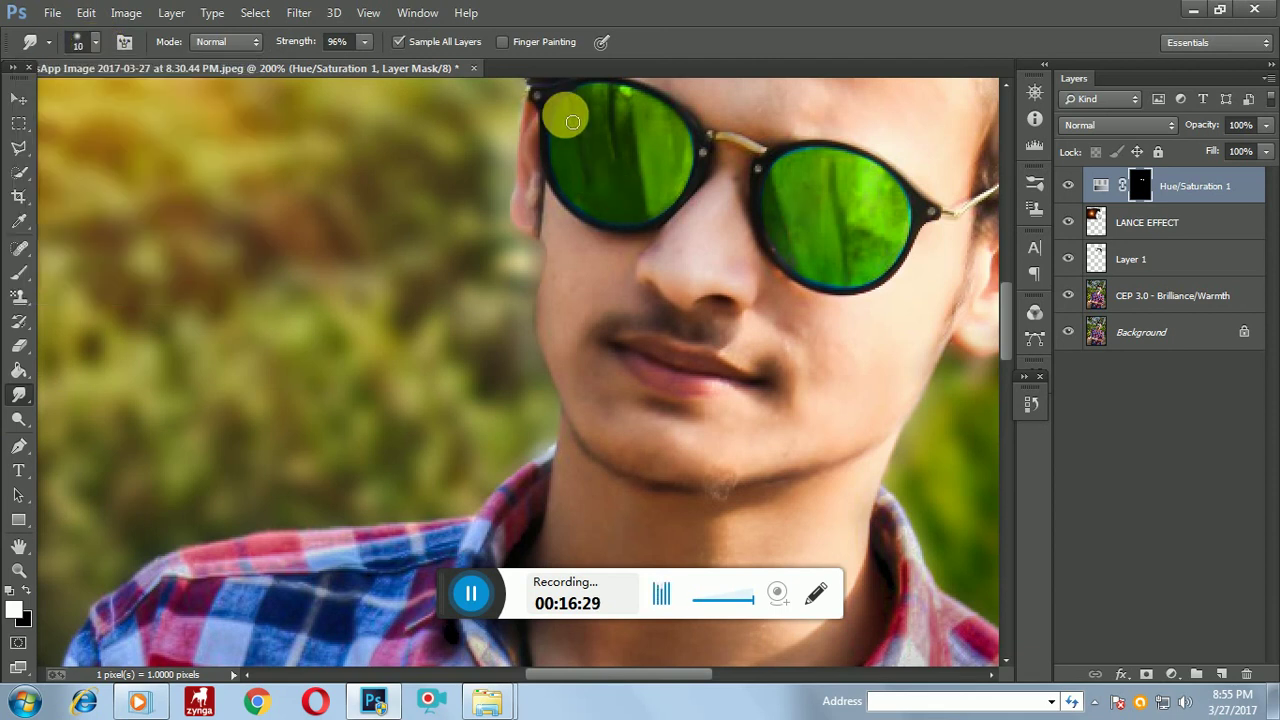
Smudge the green along the left lens's side and lower edges.
drag(572, 116, 563, 160)
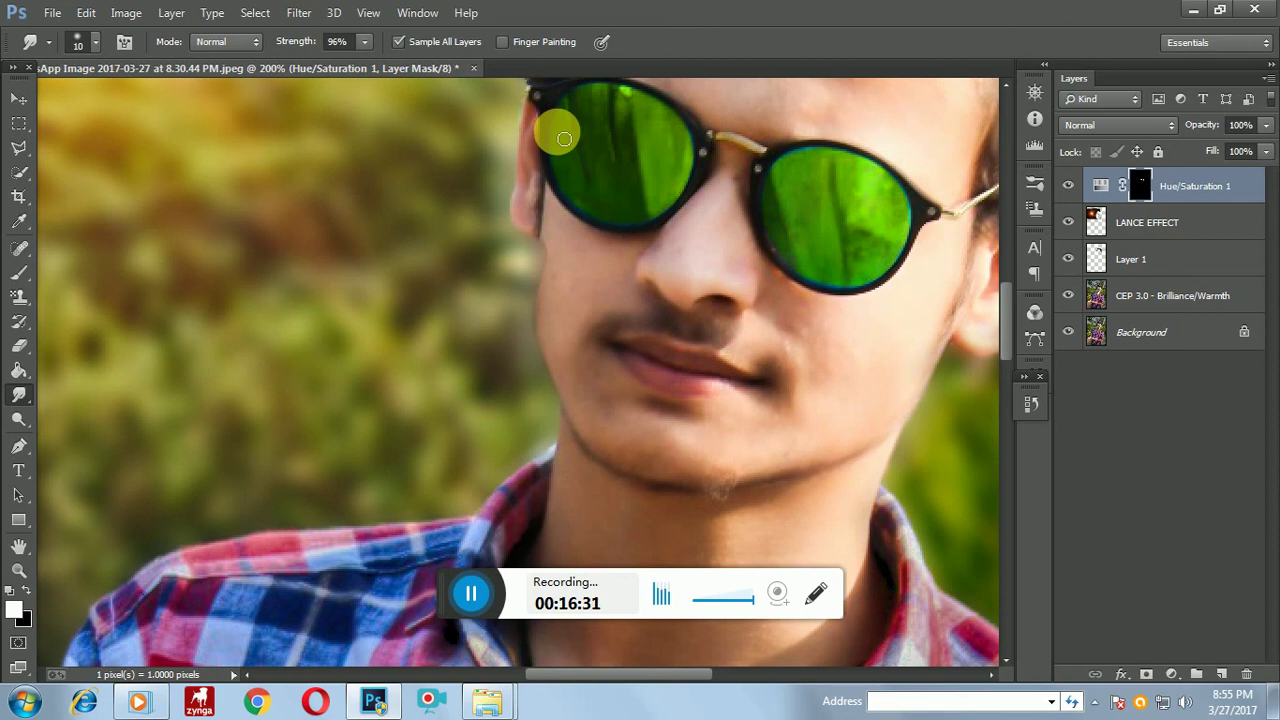
drag(566, 170, 577, 201)
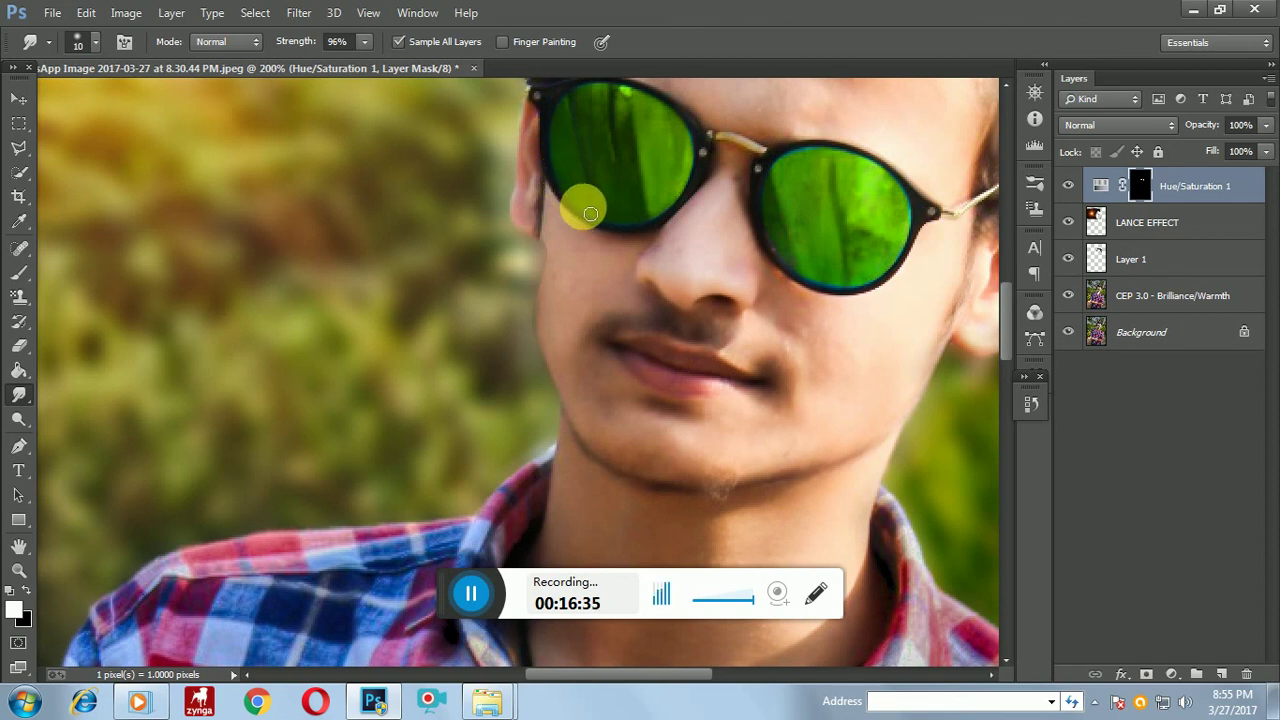
drag(602, 219, 661, 219)
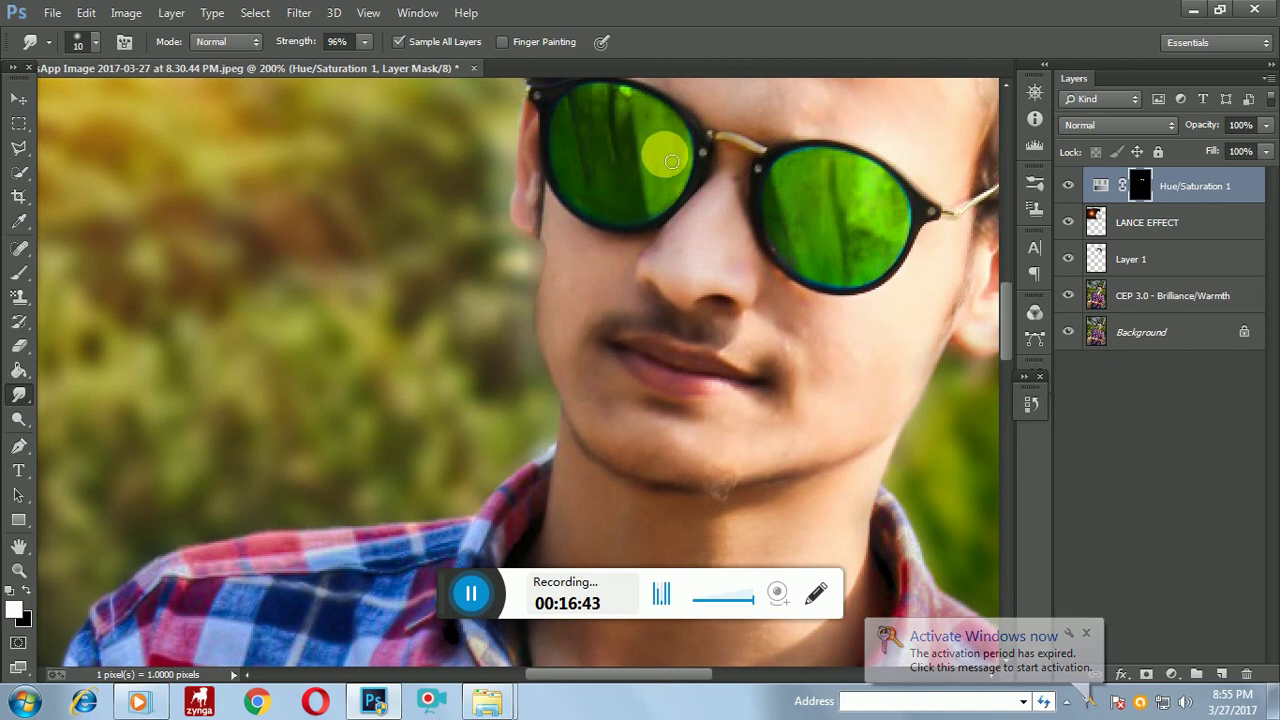
scroll(651, 160, up, 1)
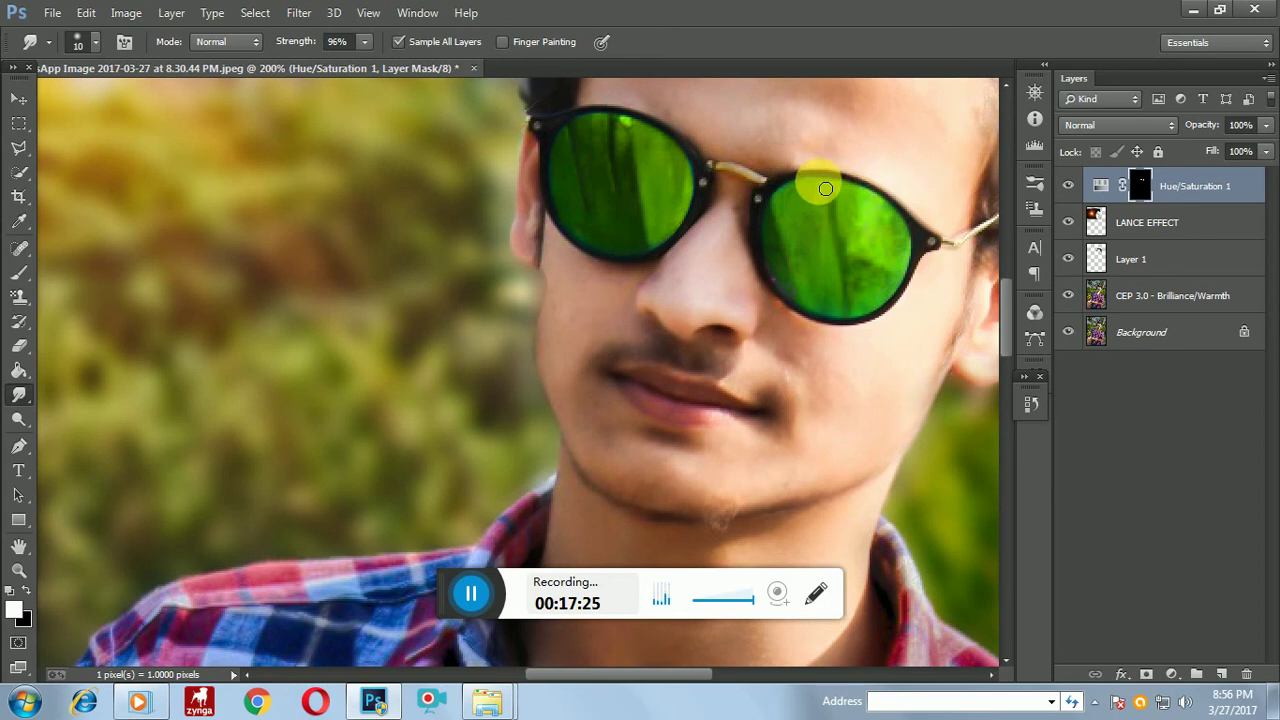
key(ctrl+minus)
key(ctrl+minus)
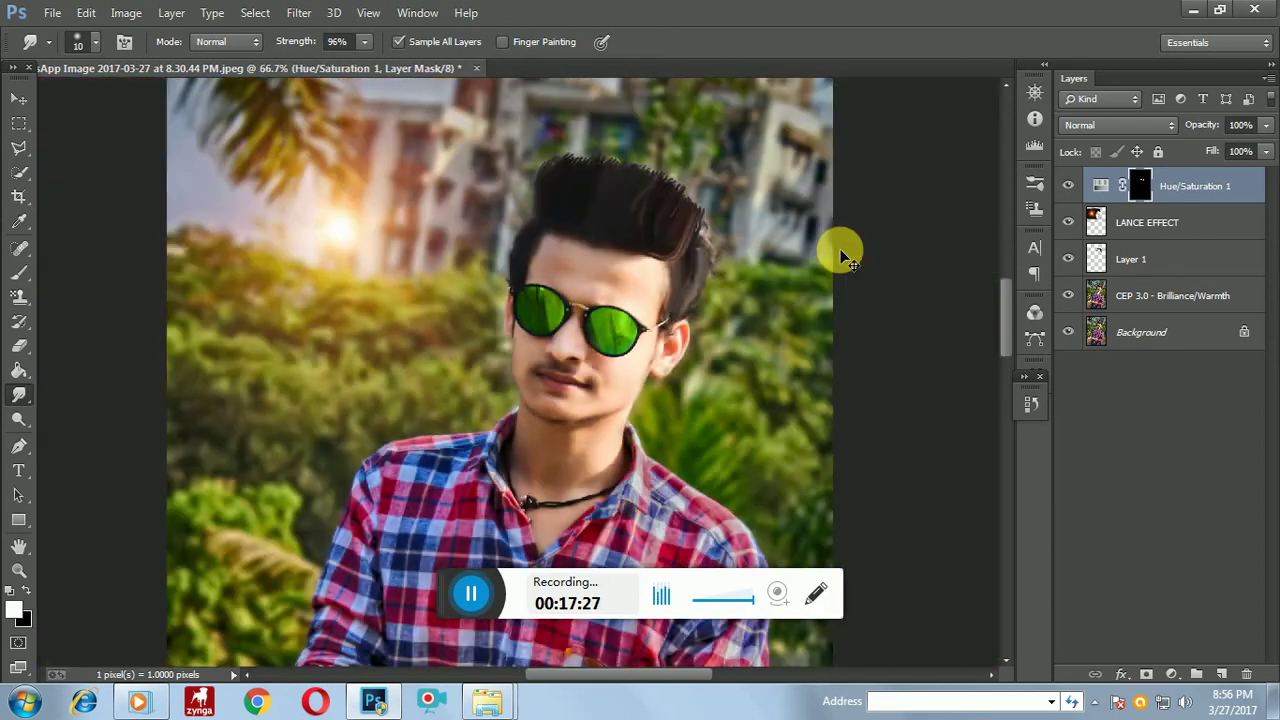
Select all layers up to LANCE EFFECT and flatten them into one Background layer.
key(ctrl+minus)
key(ctrl+minus)
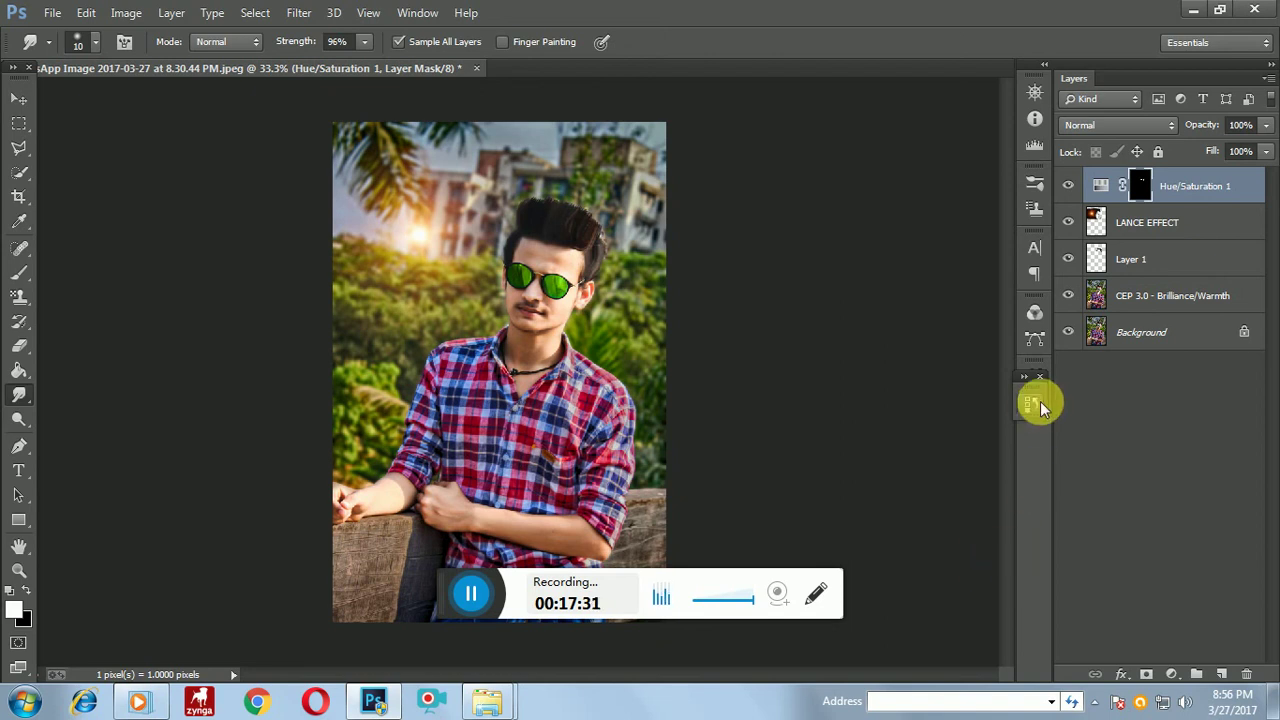
ctrl+click(1128, 330)
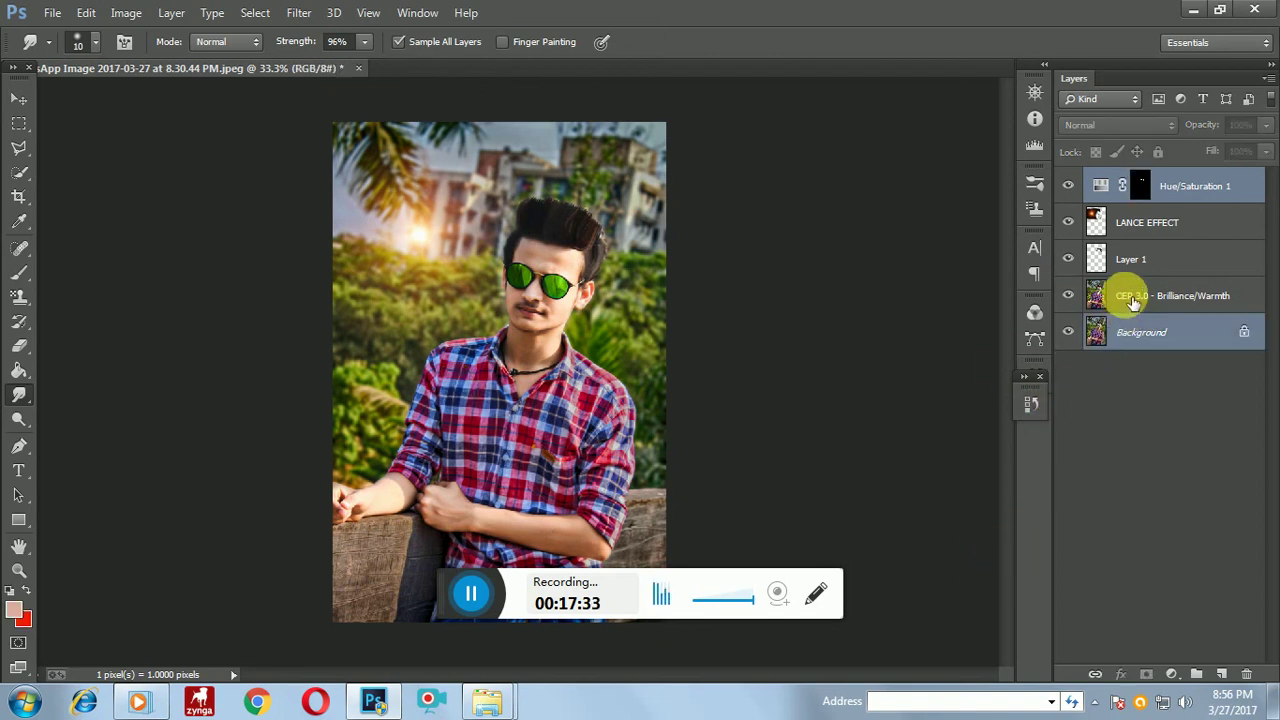
ctrl+click(1128, 293)
ctrl+click(1128, 258)
ctrl+click(1128, 228)
right_click(1124, 222)
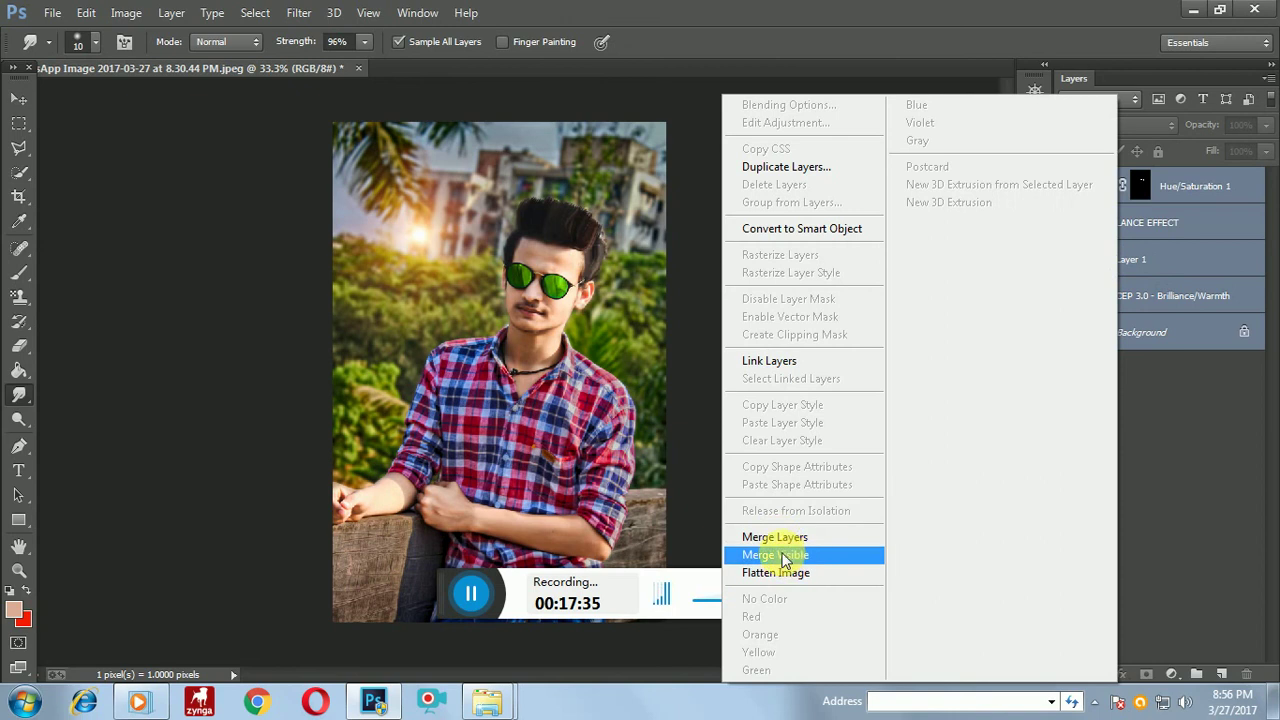
click(785, 570)
Bring up the Save As dialog for the edited portrait.
scroll(800, 550, down, 3)
scroll(800, 550, down, 1)
scroll(800, 550, up, 3)
click(52, 12)
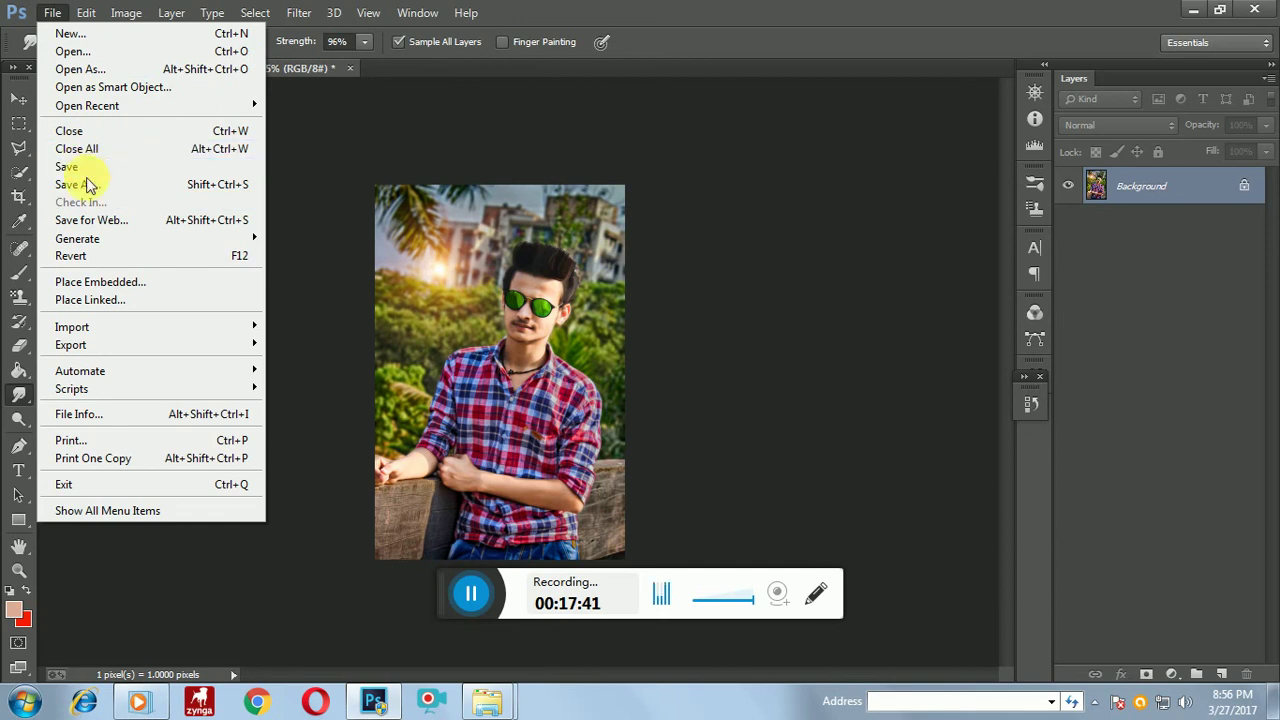
click(98, 183)
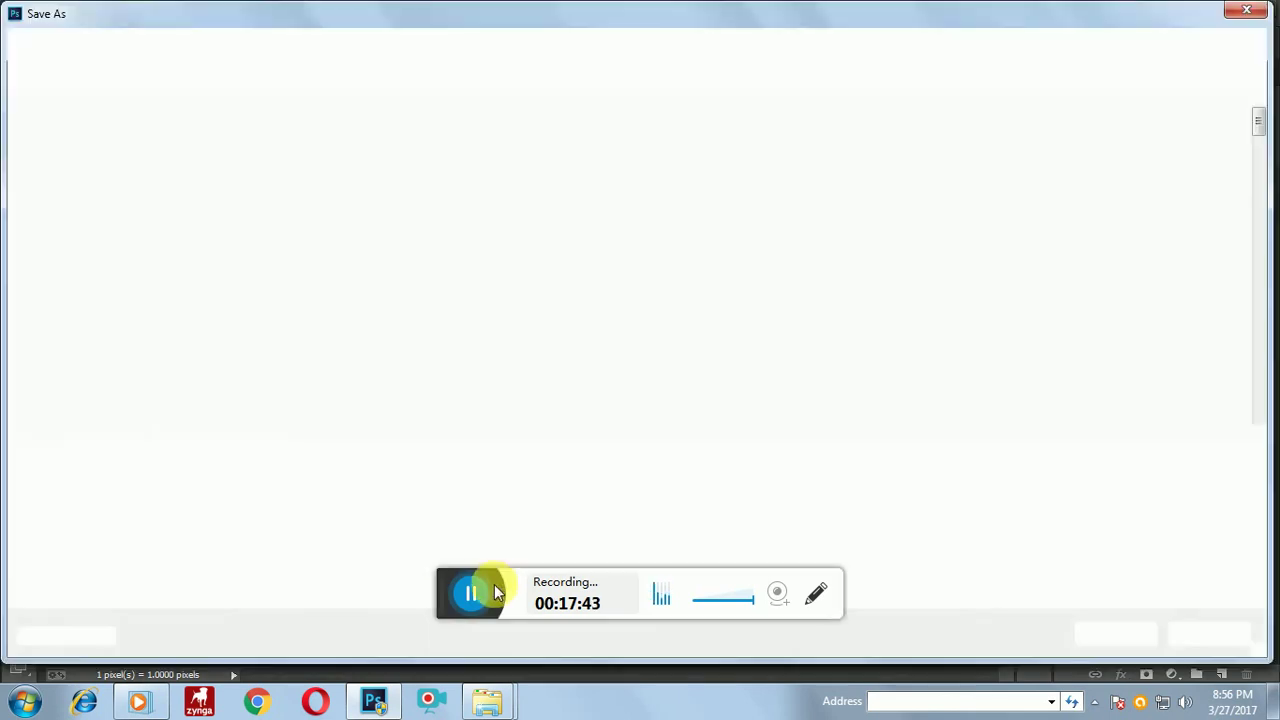